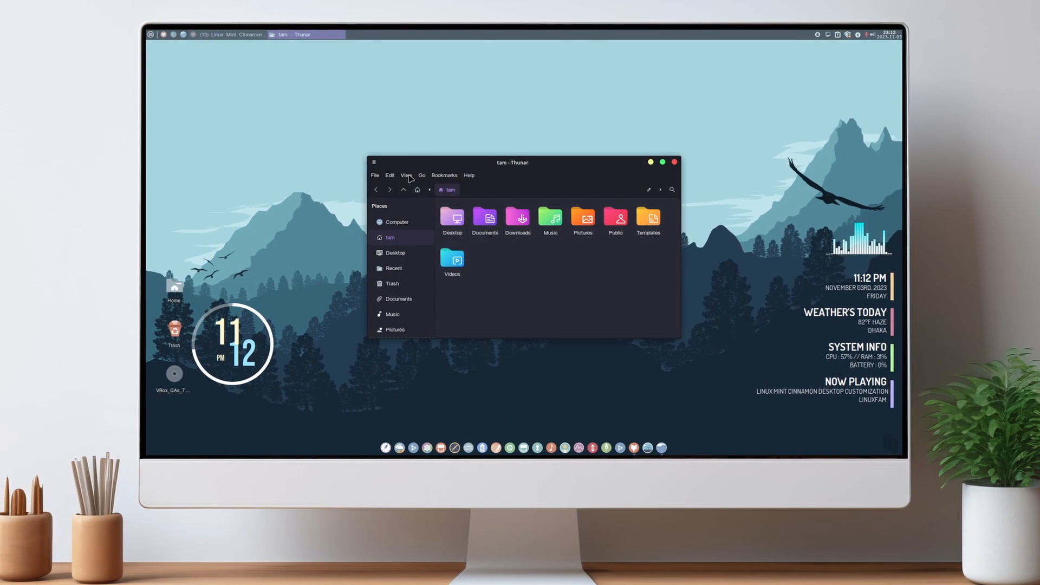
- Look over the file manager's view options, dismiss them and close the window
left_click(398, 175)
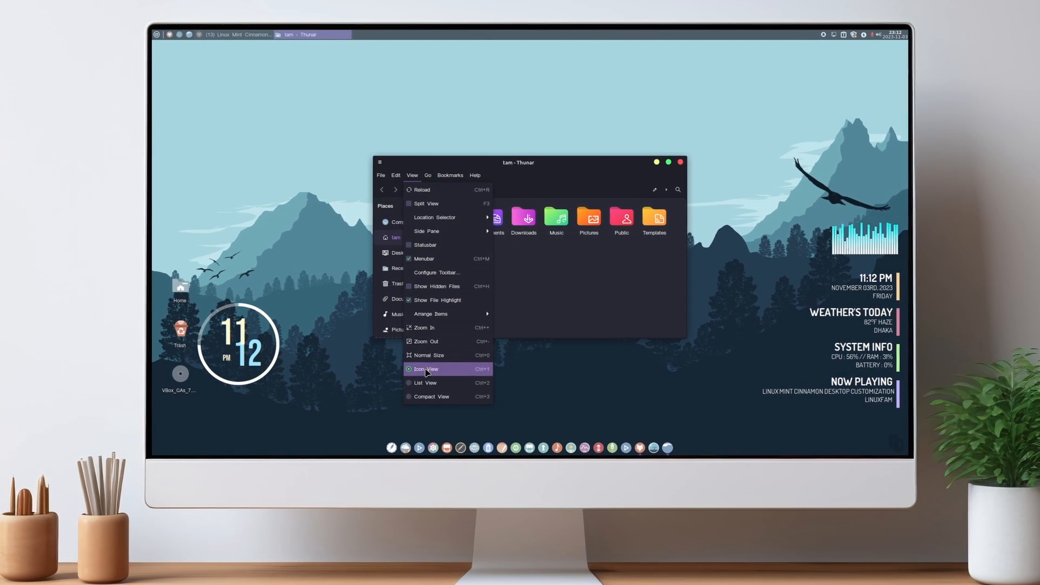
left_click(613, 287)
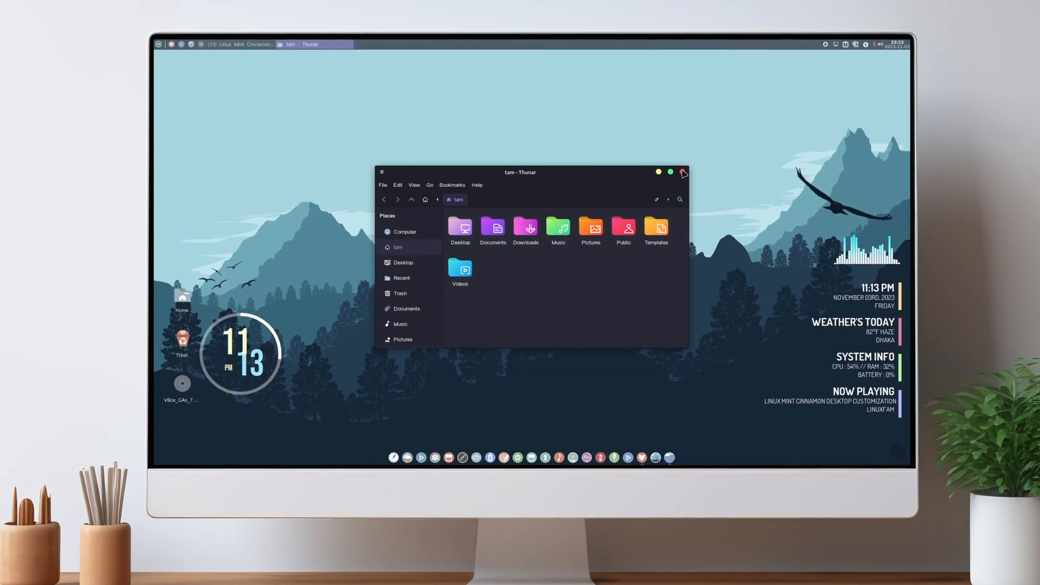
left_click(683, 174)
- Check the panel's clock and audio volume pop-ups, and dismiss them
left_click(898, 45)
left_click(898, 46)
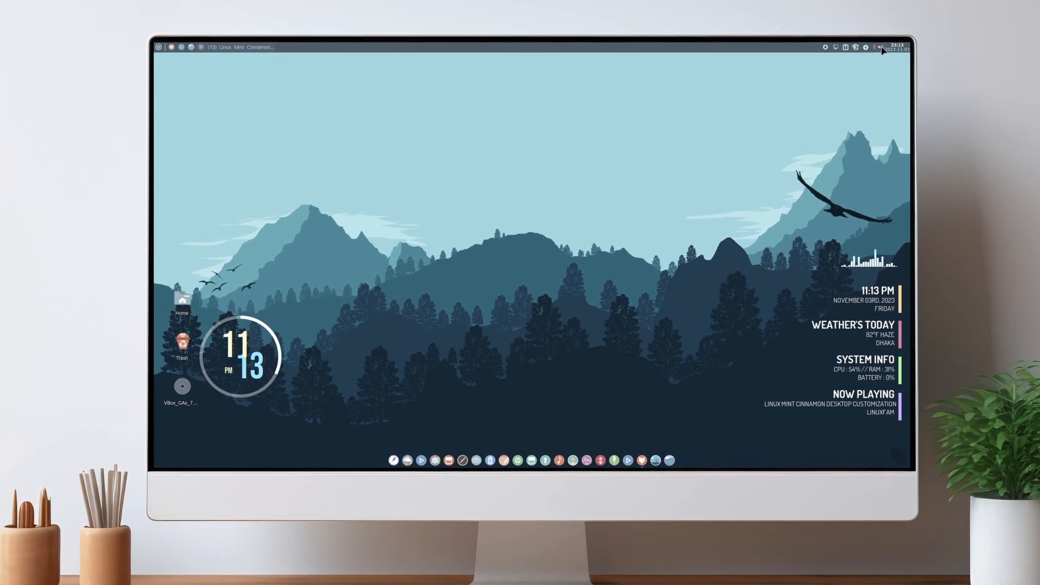
left_click(880, 48)
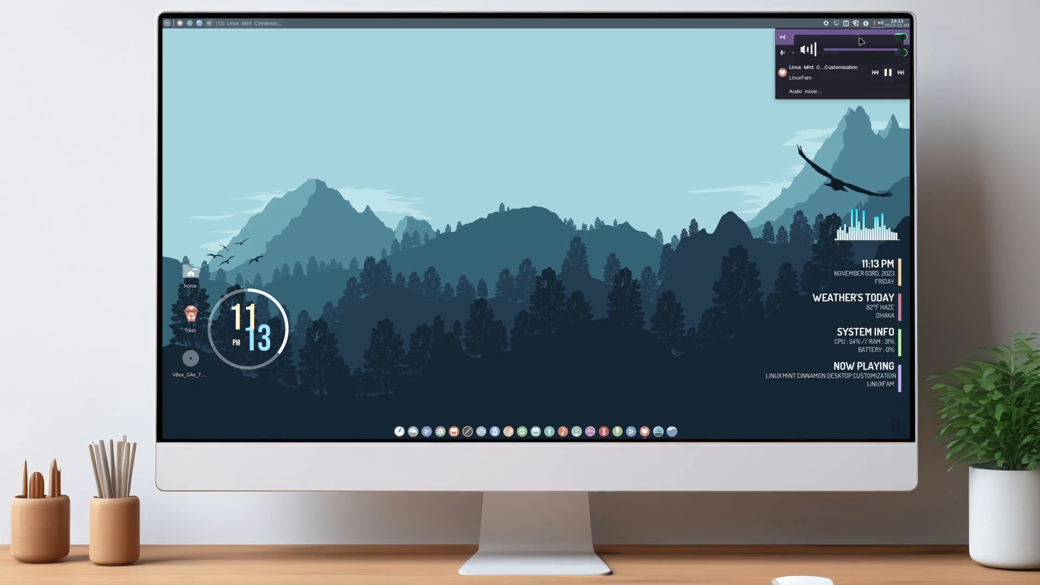
left_click(641, 82)
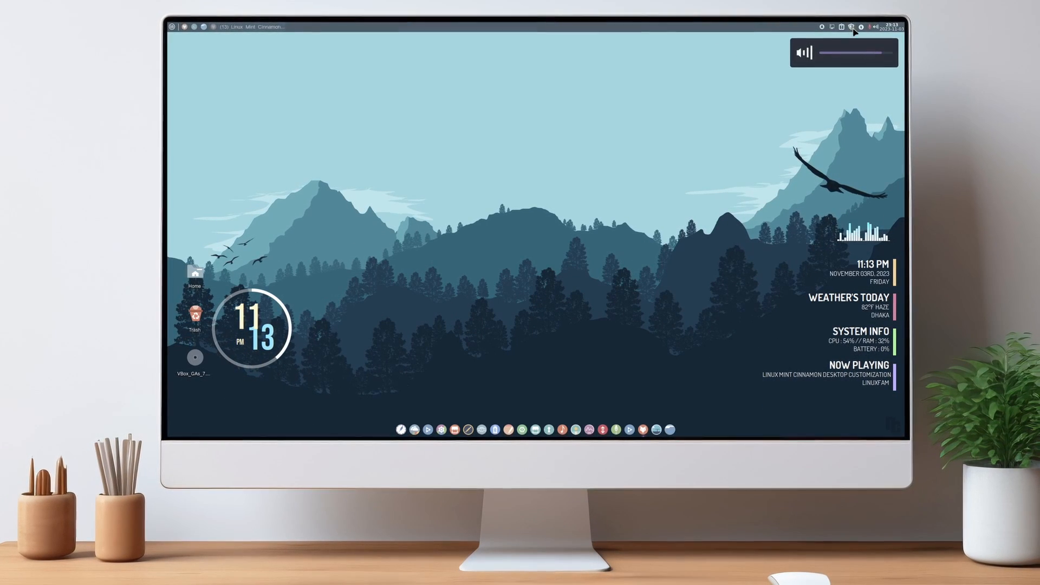
- View the desktop's context options, including those for creating a document, and dismiss them
right_click(511, 221)
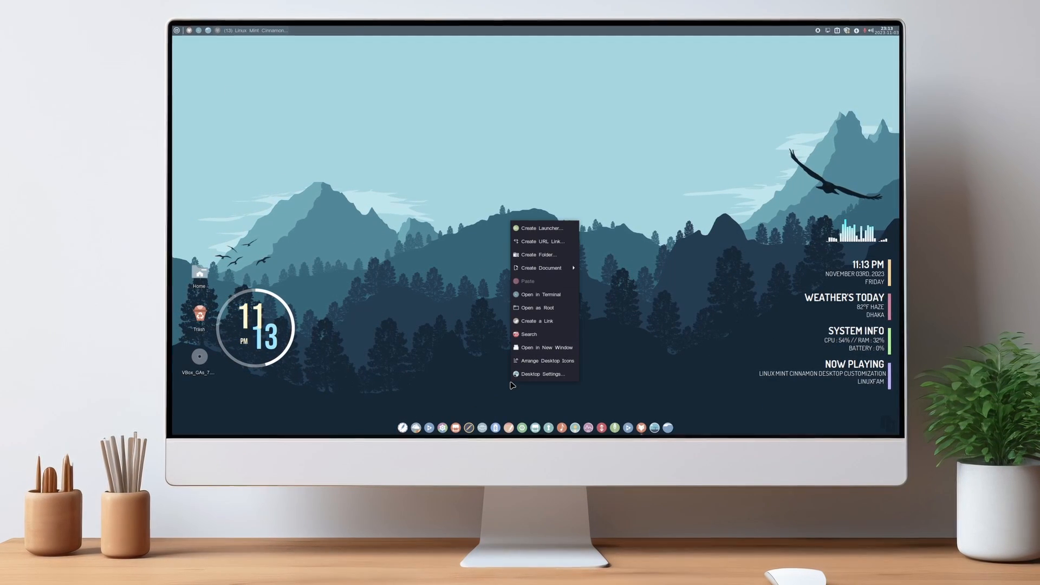
mouse_move(544, 266)
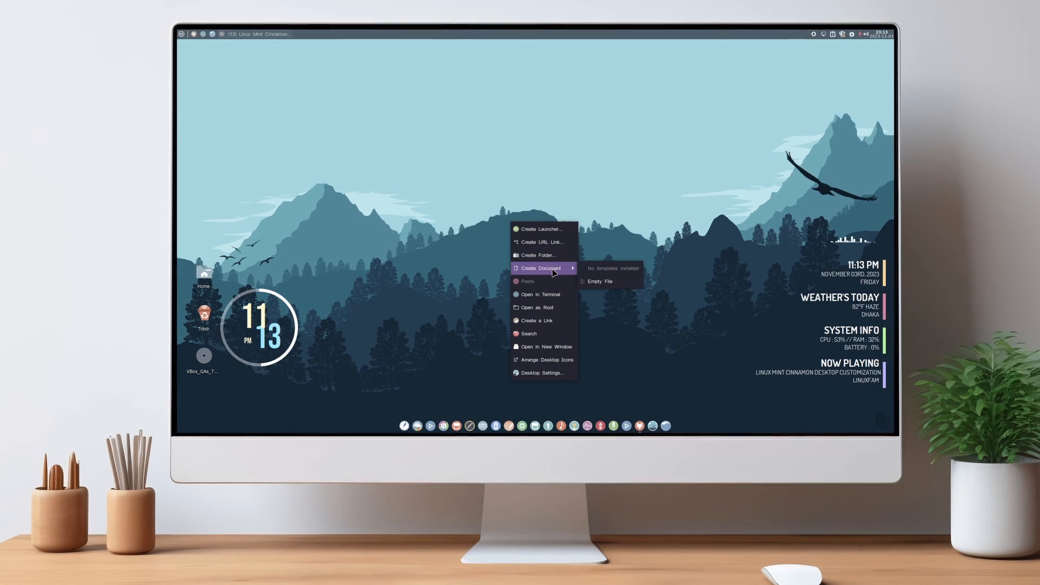
left_click(623, 308)
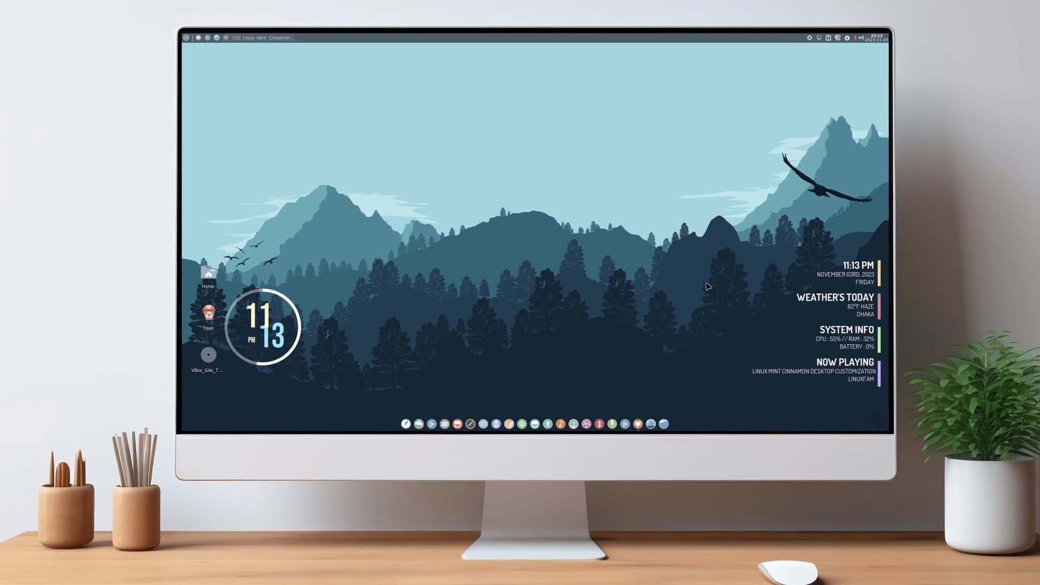
- Search the applications for "te", launch Text Editor and move its window towards the middle of the desktop
left_click(188, 41)
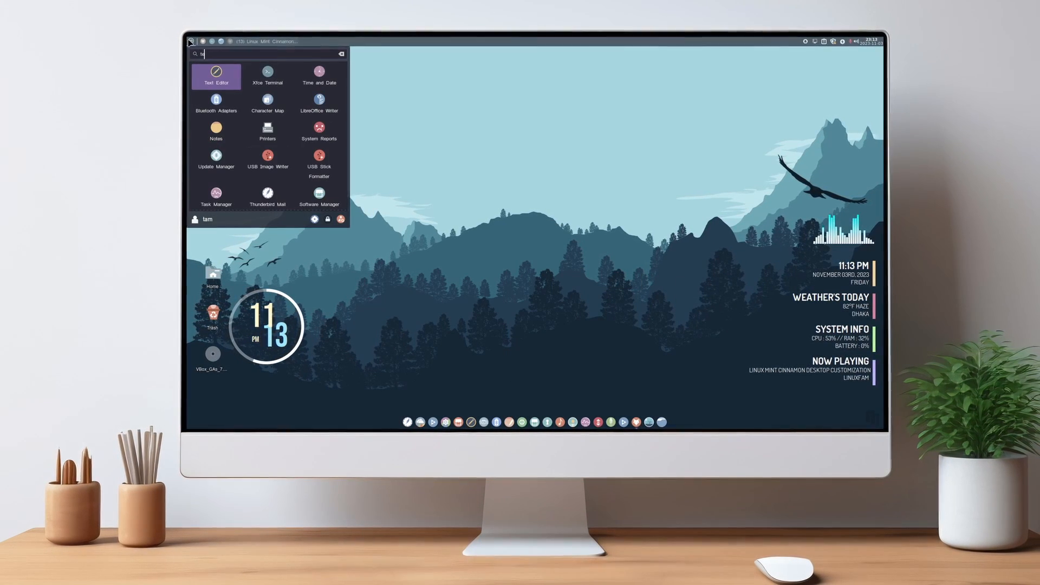
left_click(236, 84)
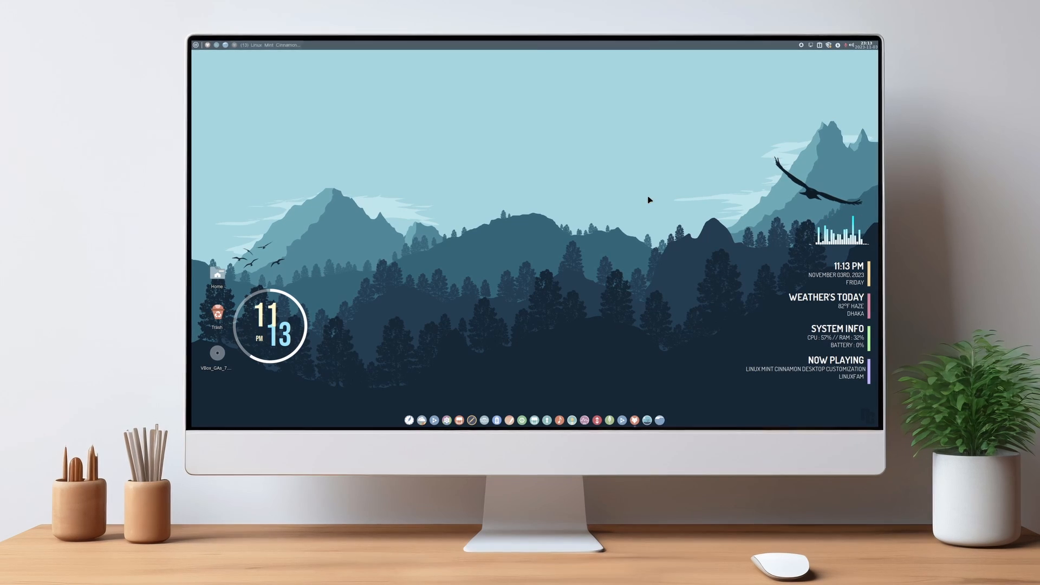
left_click_drag(415, 61, 584, 132)
- Write "subscribe to linuxfam" in the blank document and highlight all of the text
type("s")
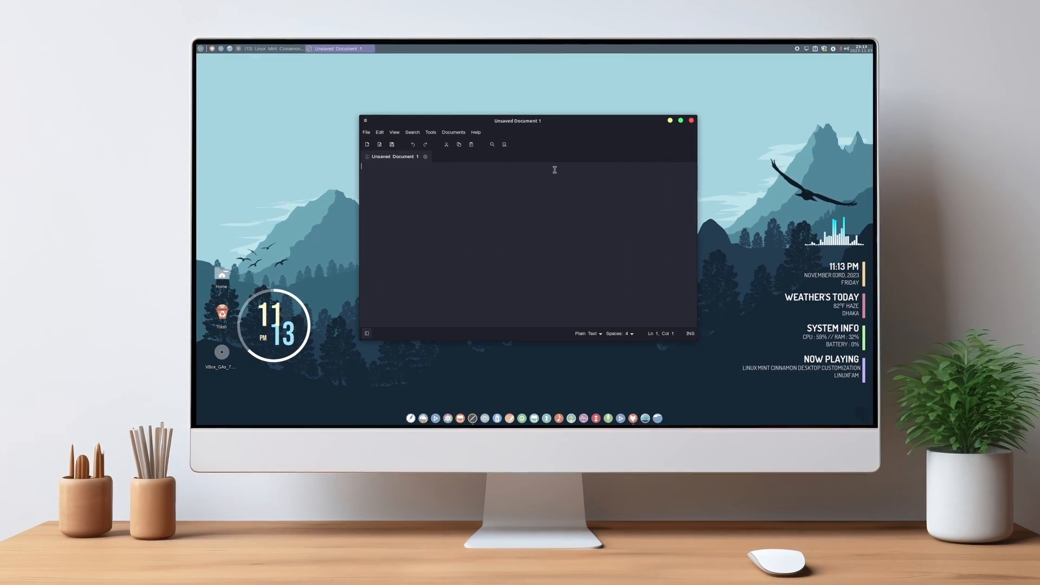
type("ubscribe  ")
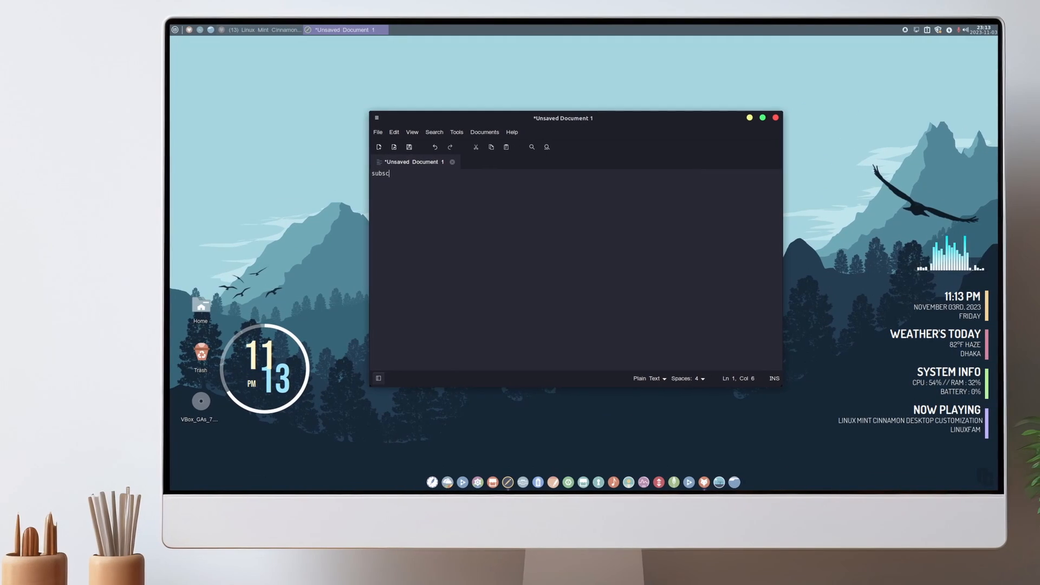
type("to lin")
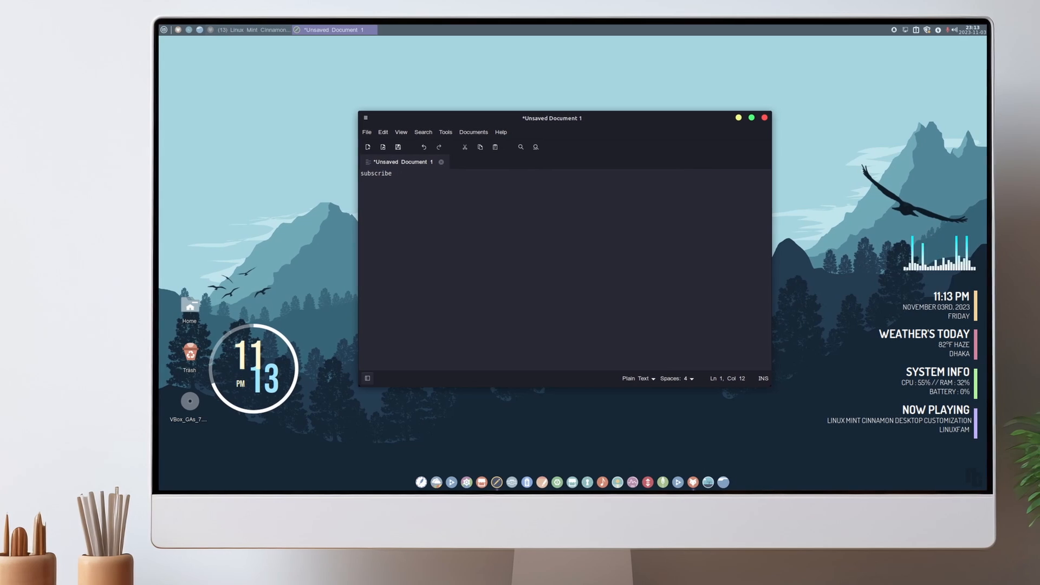
type("uxfam")
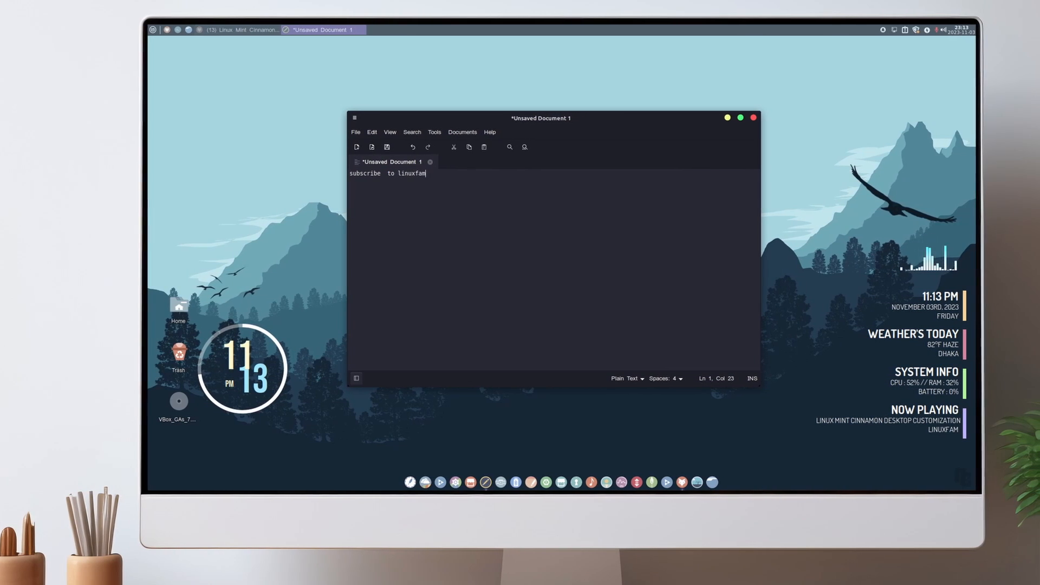
key("ctrl+a")
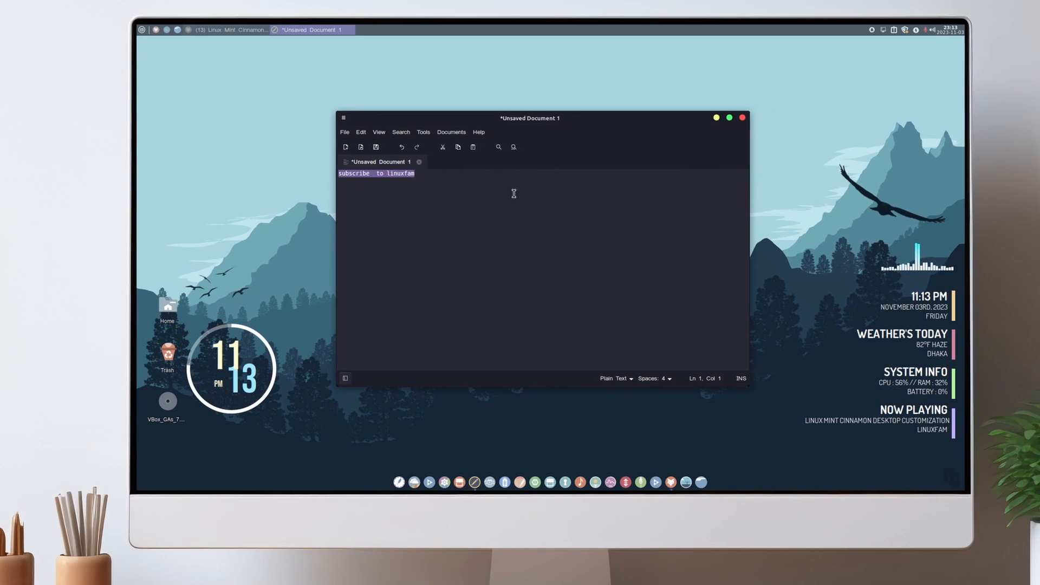
left_click(663, 213)
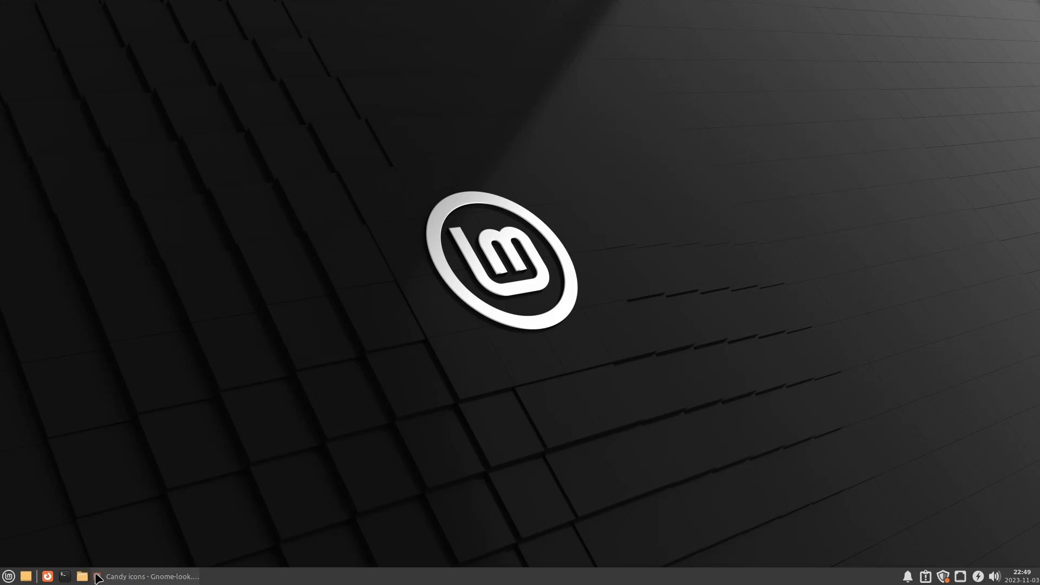
- Open a file manager window in the middle of the desktop and go to the Downloads folder
left_click(83, 576)
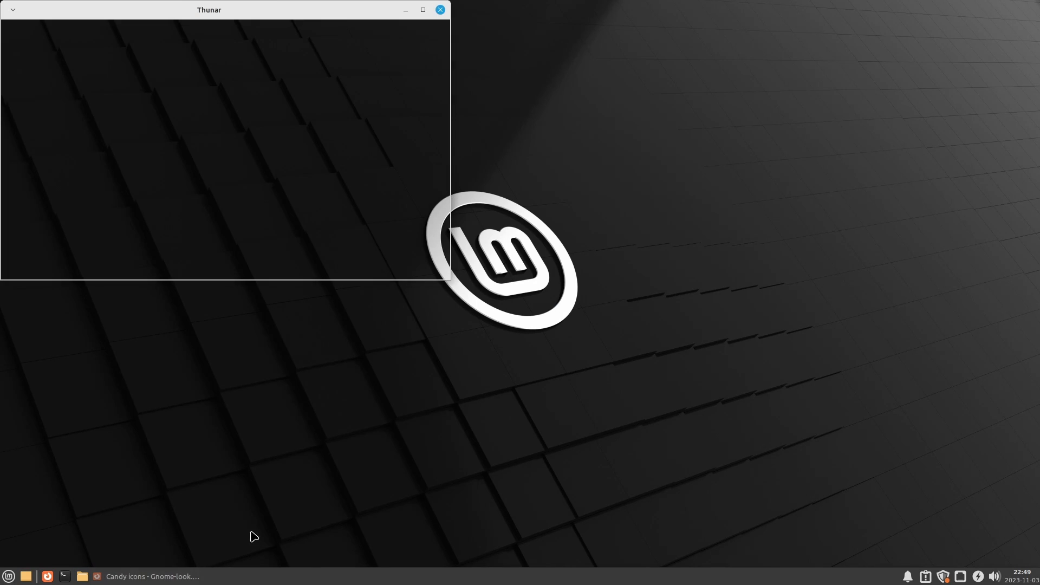
left_click_drag(343, 11, 712, 122)
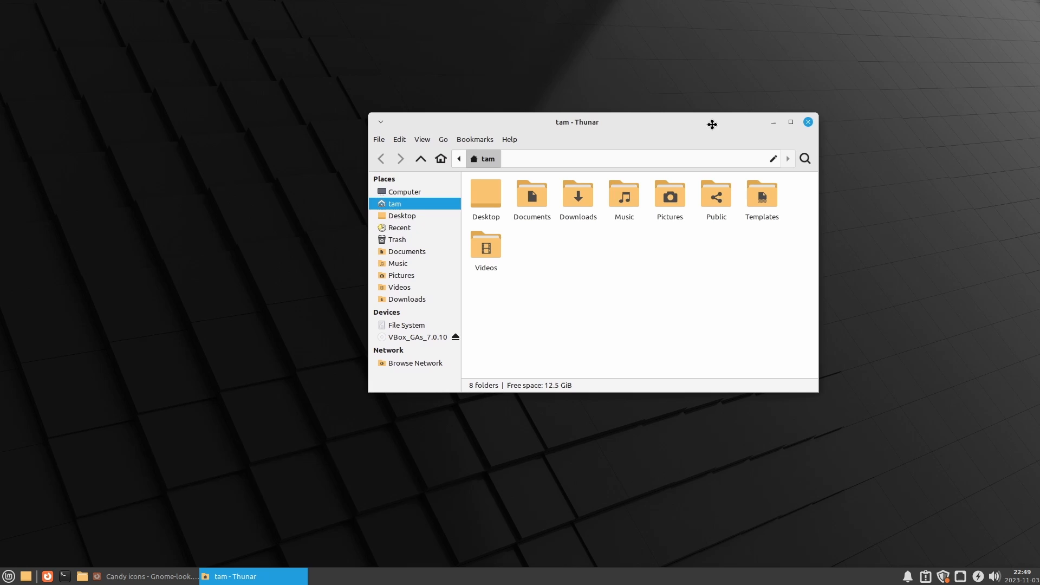
double_click(584, 203)
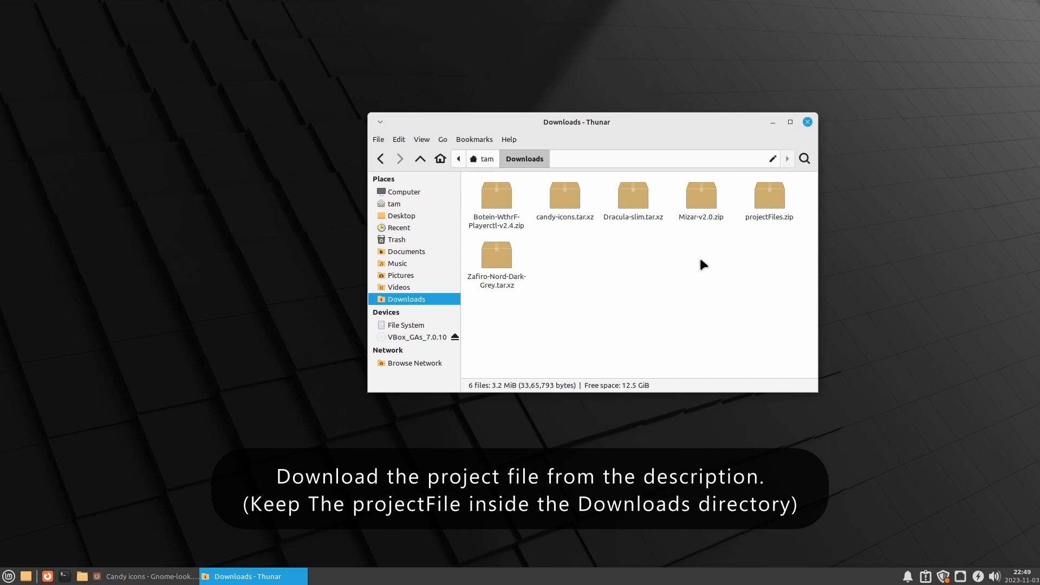
- Extract projectFiles.zip in the Downloads folder and delete the archive
left_click_drag(726, 248, 794, 209)
left_click_drag(748, 278, 788, 207)
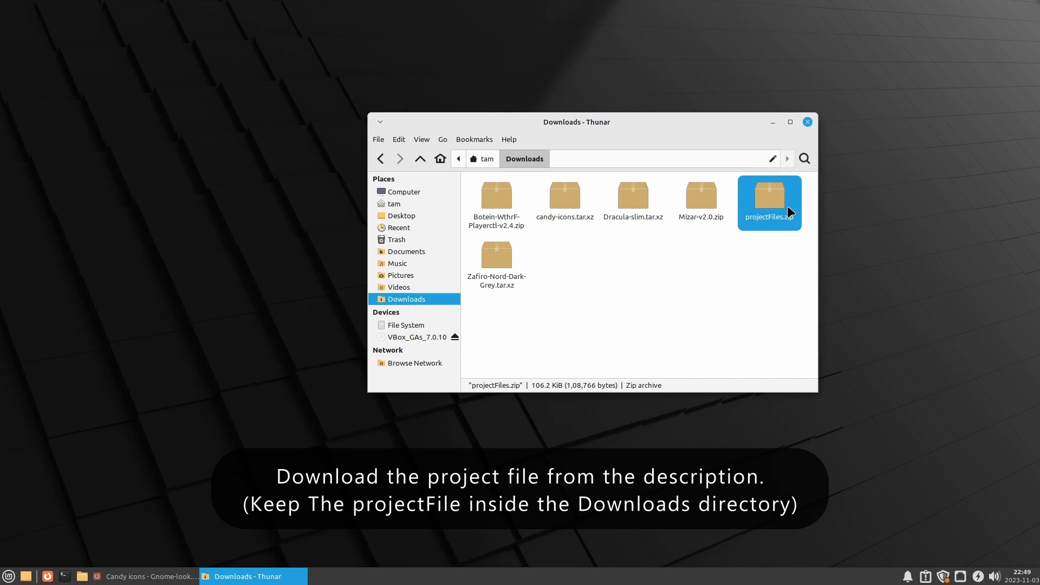
right_click(765, 211)
left_click(786, 378)
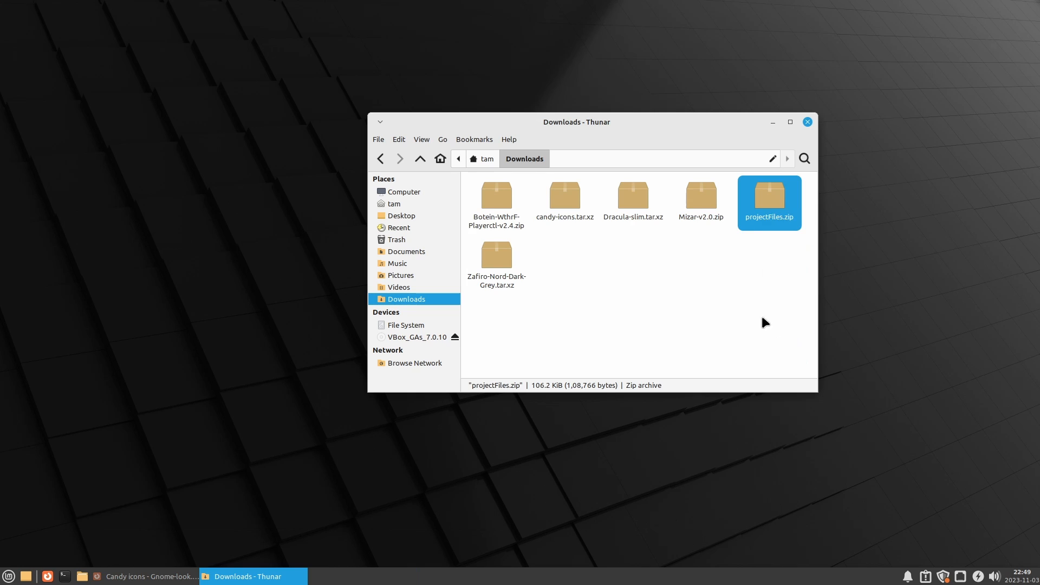
left_click(494, 275)
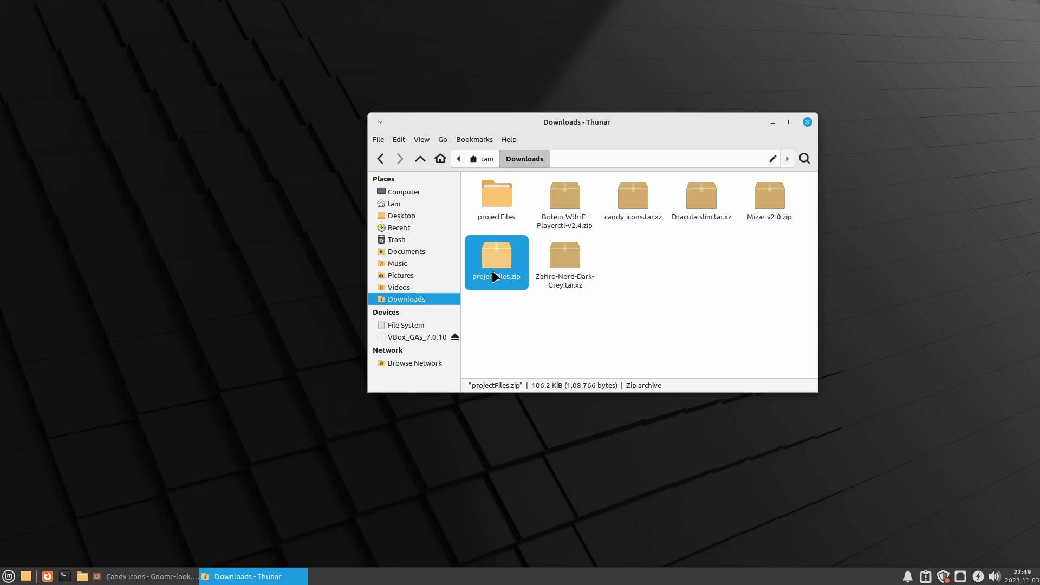
key("Delete")
- Enter the projectFiles folder and view the theme, conky and wallpaper links in the "download links" document
left_click_drag(527, 189, 457, 213)
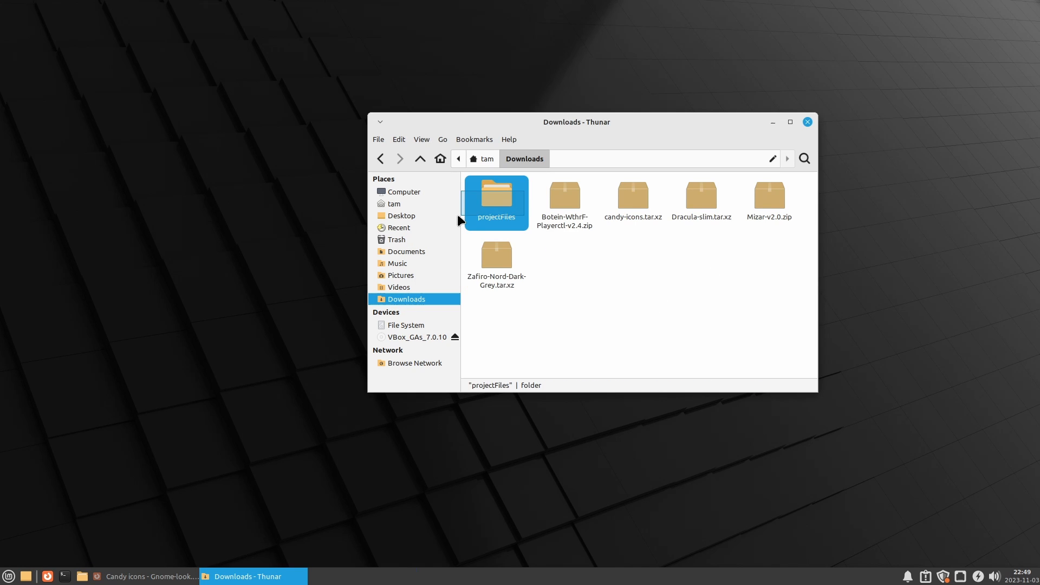
double_click(496, 199)
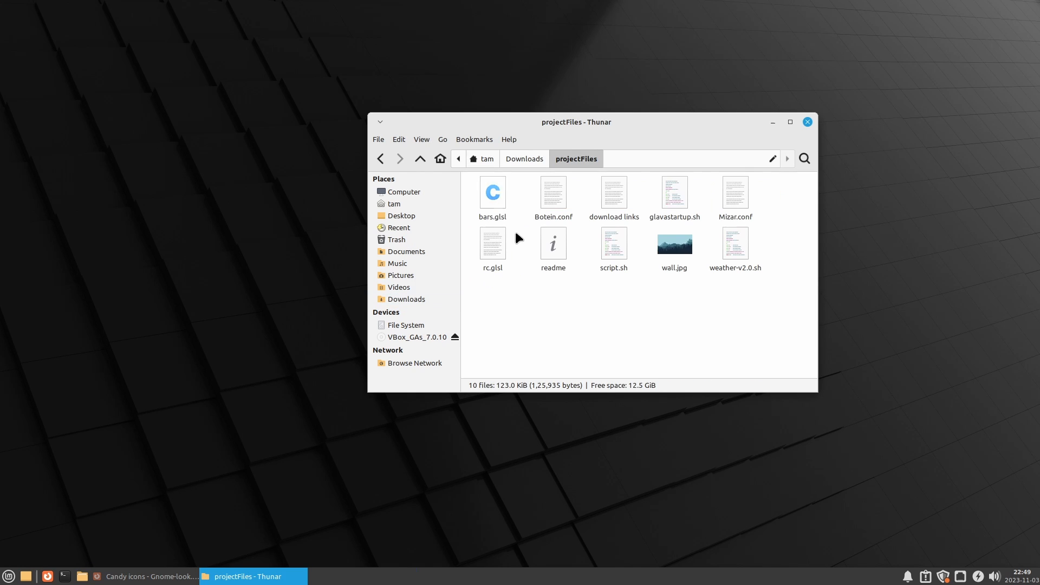
double_click(619, 187)
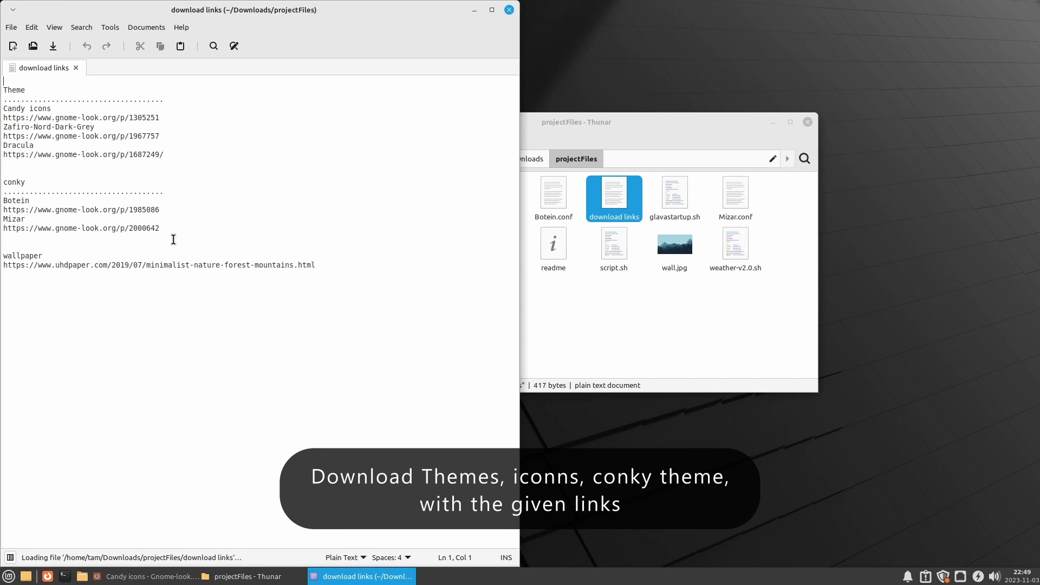
left_click_drag(159, 223, 1, 102)
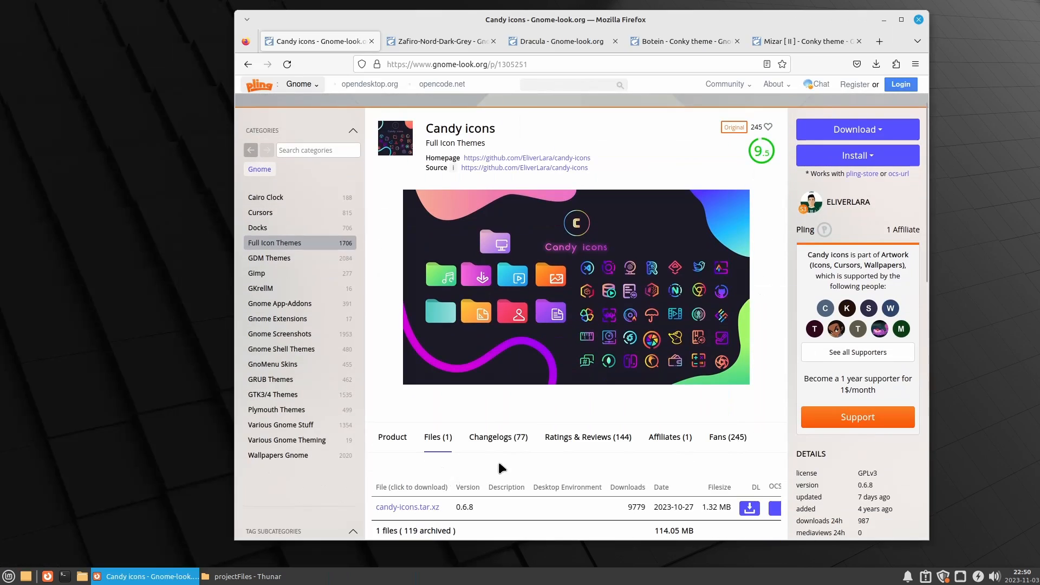
- Switch to Firefox and review the downloadable files on the Candy icons, Zafiro-Nord-Dark-Grey and Dracula pages
scroll(440, 255, "down", 4)
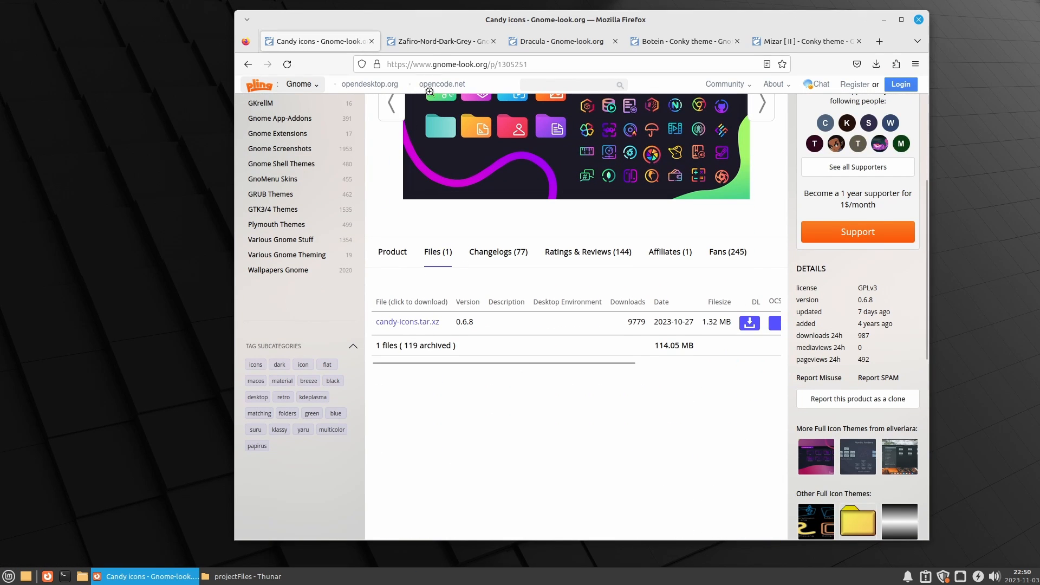
left_click(433, 43)
scroll(463, 325, "down", 3)
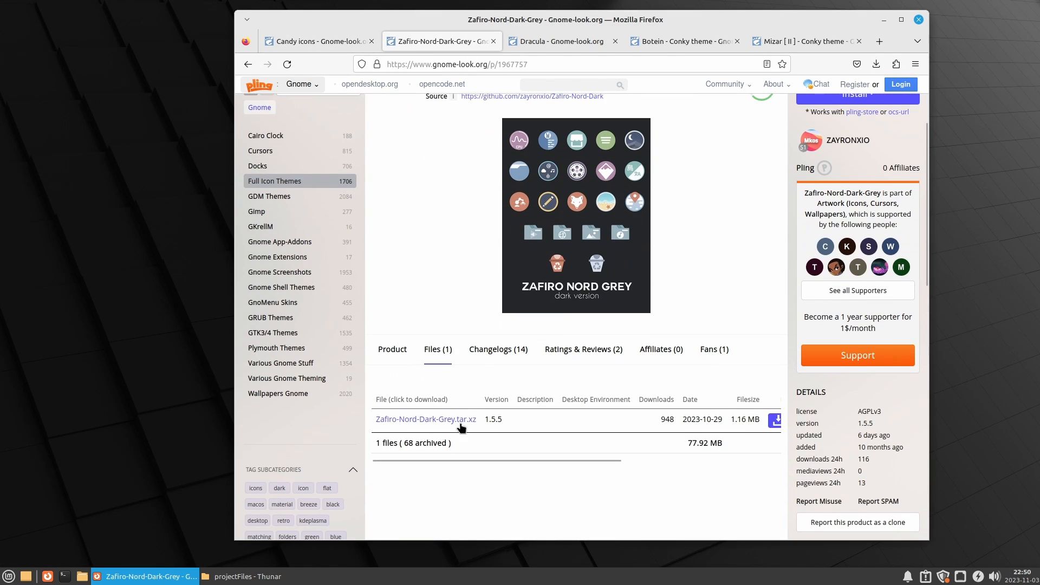
left_click(572, 41)
scroll(434, 295, "down", 3)
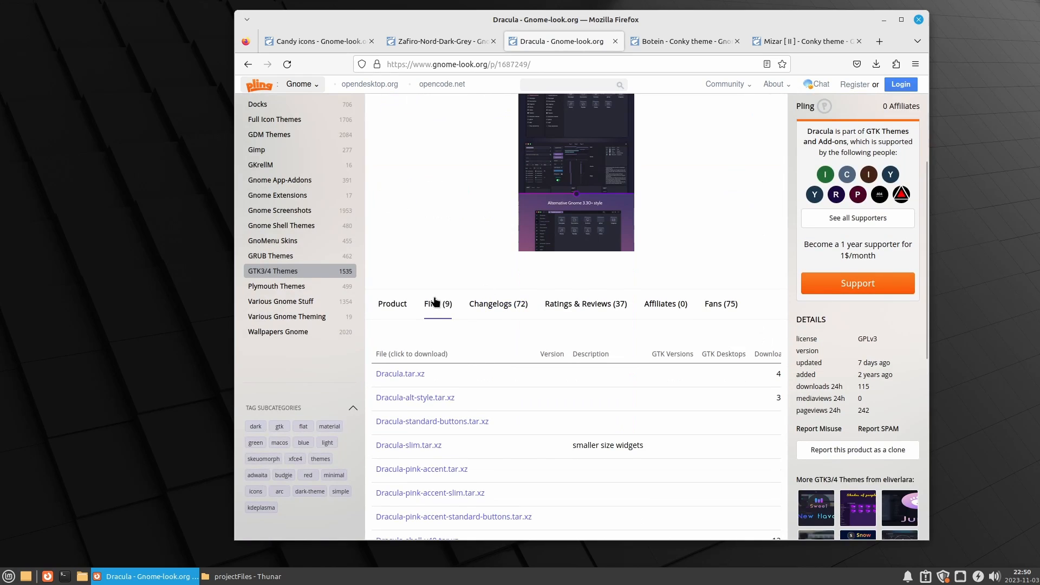
scroll(487, 281, "down", 4)
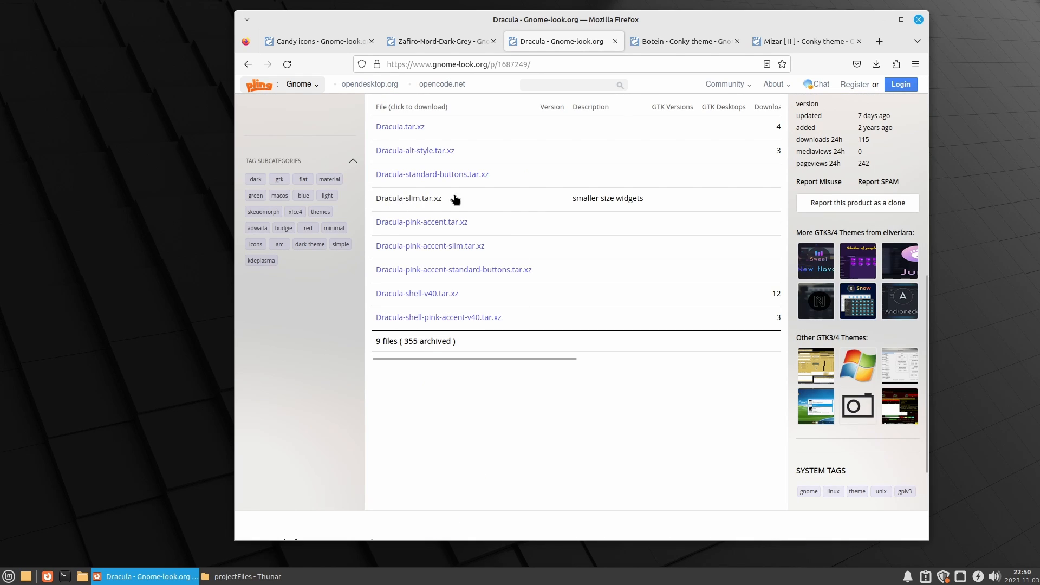
- Review the downloadable files of the Botein and Mizar conky themes, and close the browser
left_click(670, 39)
scroll(468, 316, "down", 4)
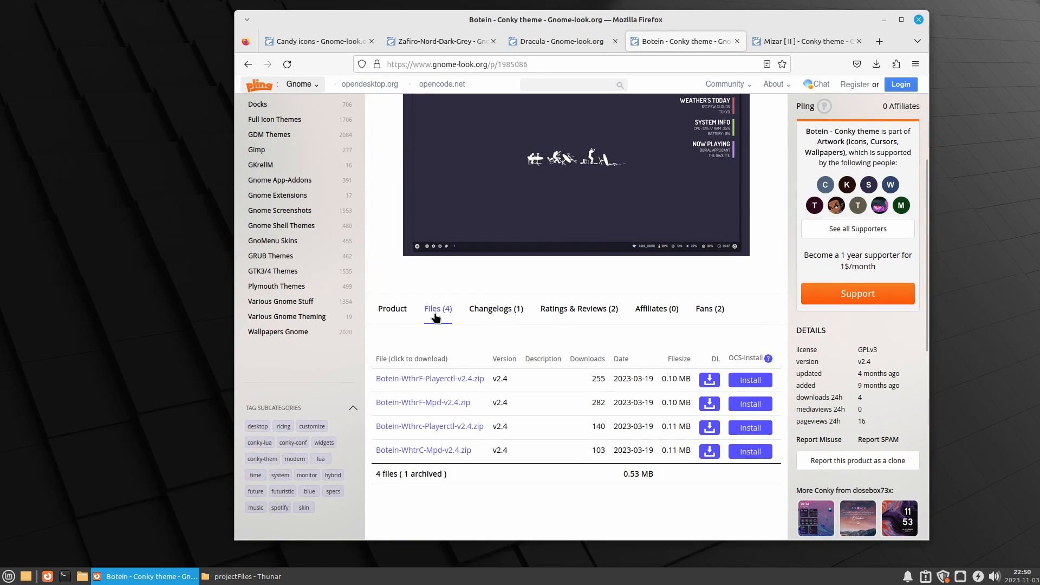
left_click(796, 36)
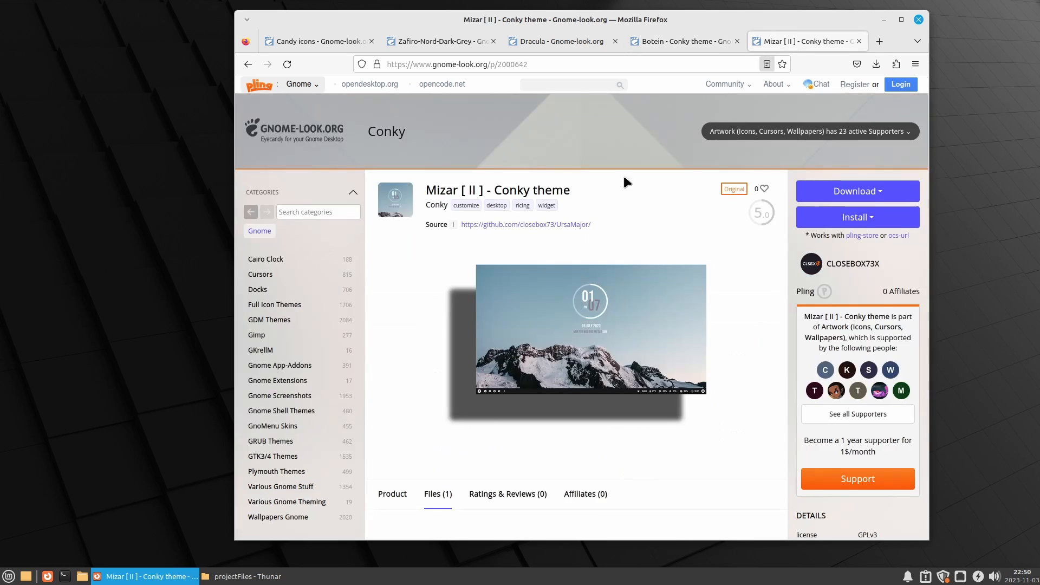
scroll(498, 413, "down", 4)
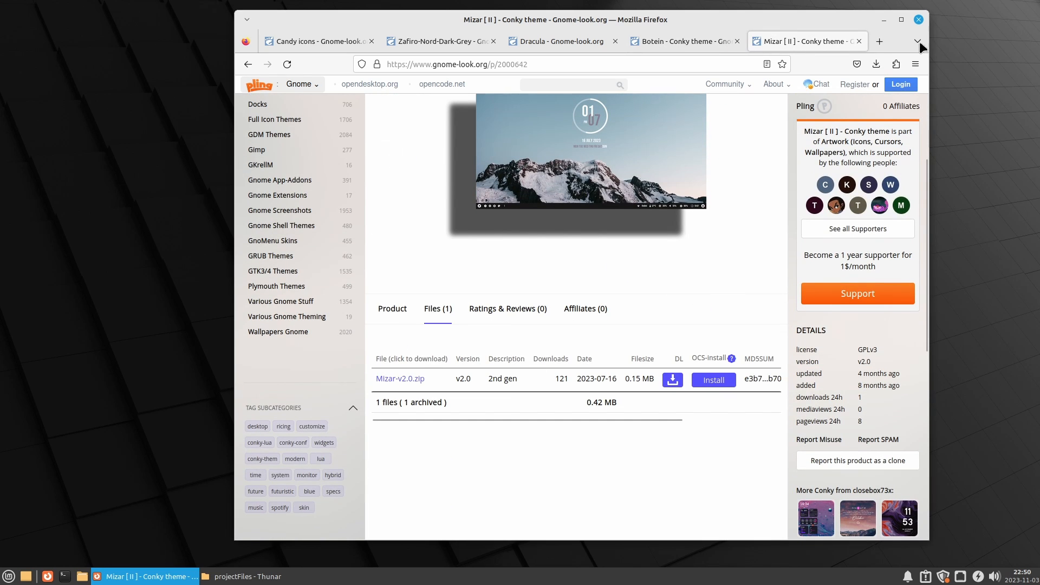
left_click(919, 20)
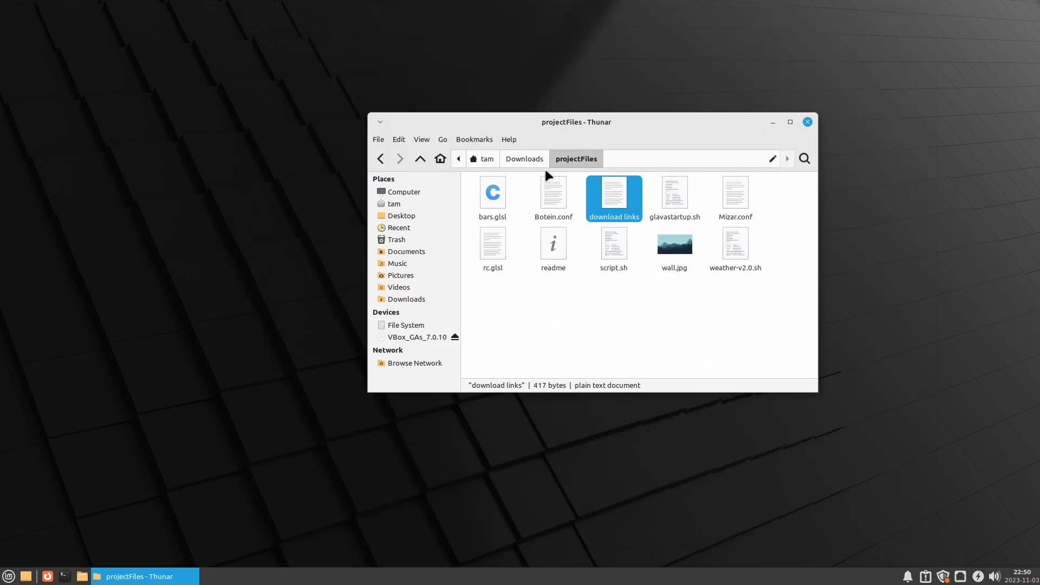
- Extract the Botein, candy-icons, Dracula-slim, Mizar and Zafiro-Nord-Dark-Grey archives in the Downloads folder and delete the archives
left_click(517, 163)
left_click_drag(558, 281, 802, 187)
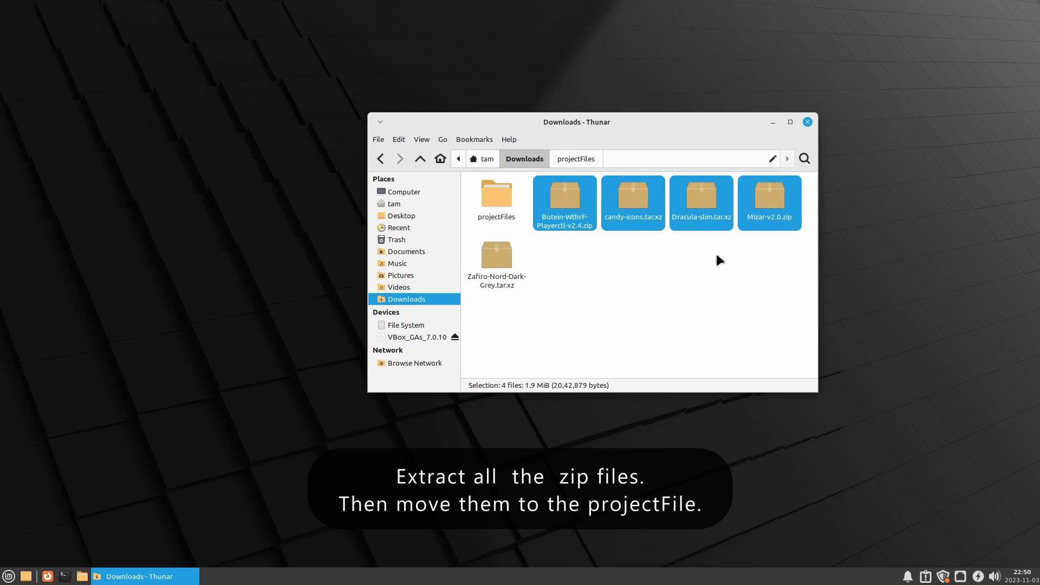
right_click(493, 266)
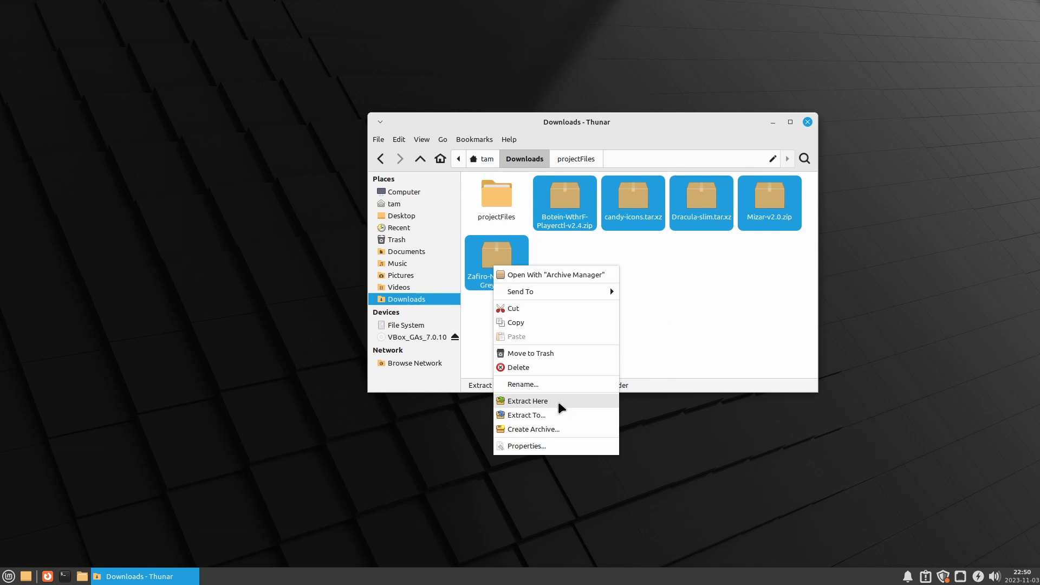
left_click(525, 402)
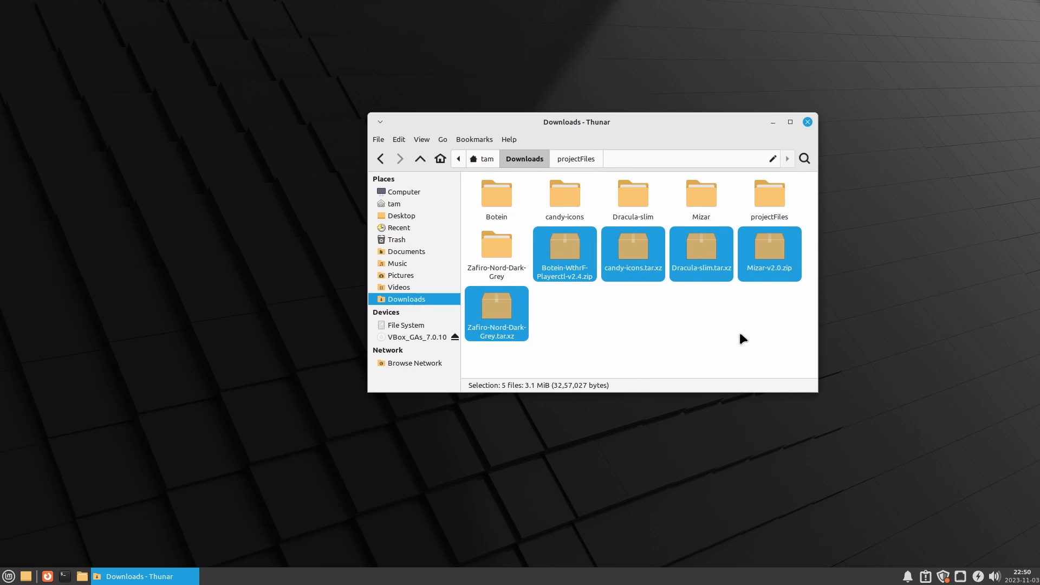
key("Delete")
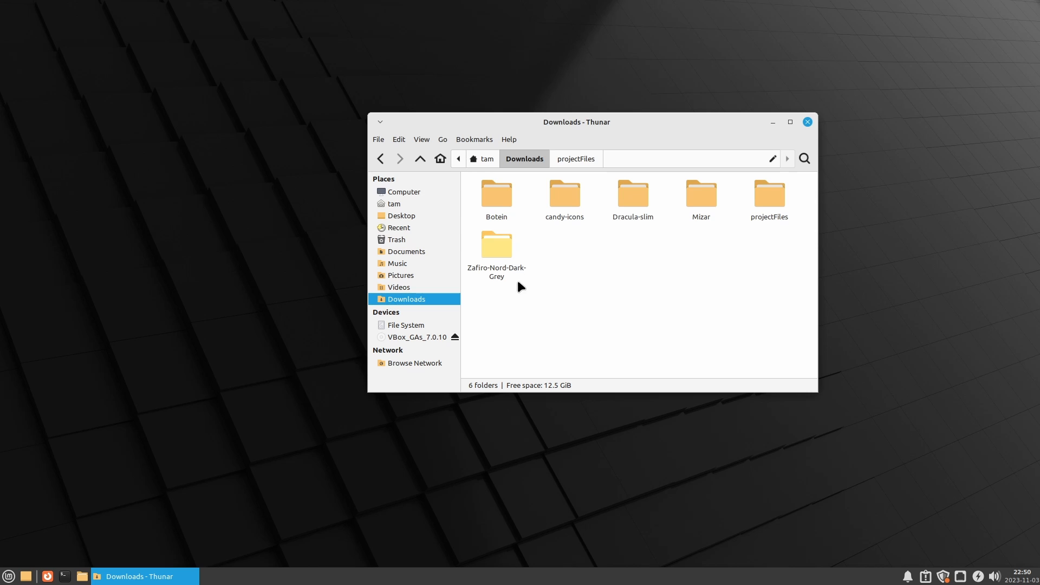
- Move the five extracted theme, icon and conky folders into projectFiles and enter that folder
left_click_drag(617, 234, 435, 194)
left_click_drag(709, 198, 772, 199)
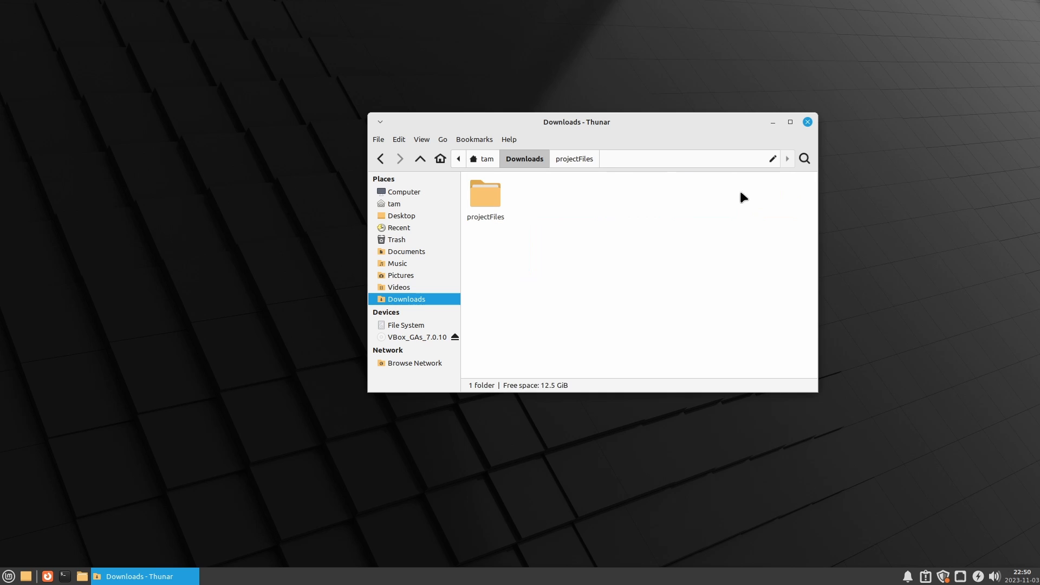
double_click(478, 201)
left_click_drag(681, 127, 589, 136)
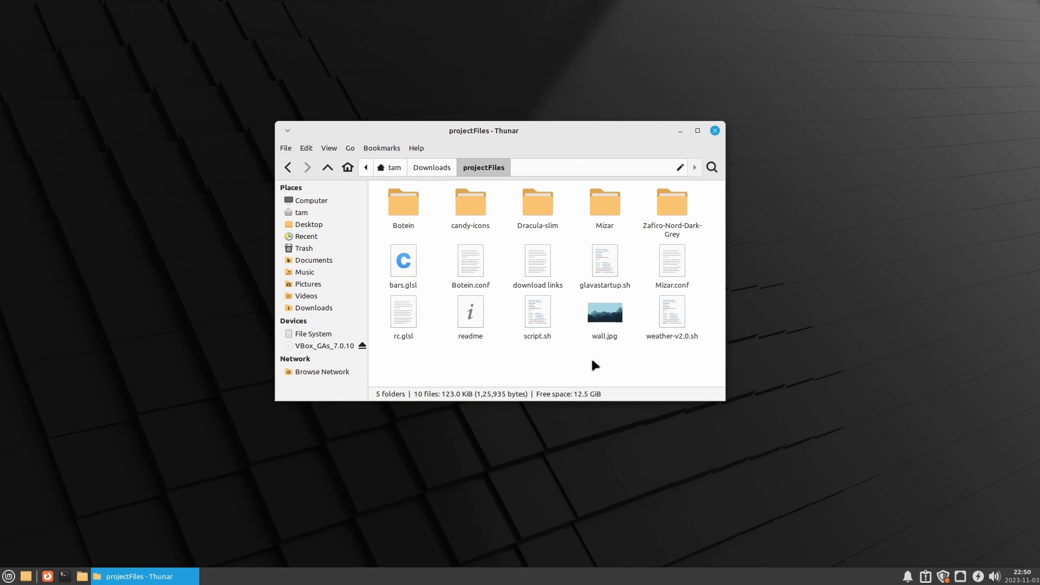
- Check in the properties of script.sh that the file is allowed to run as a program
left_click(541, 311)
right_click(541, 311)
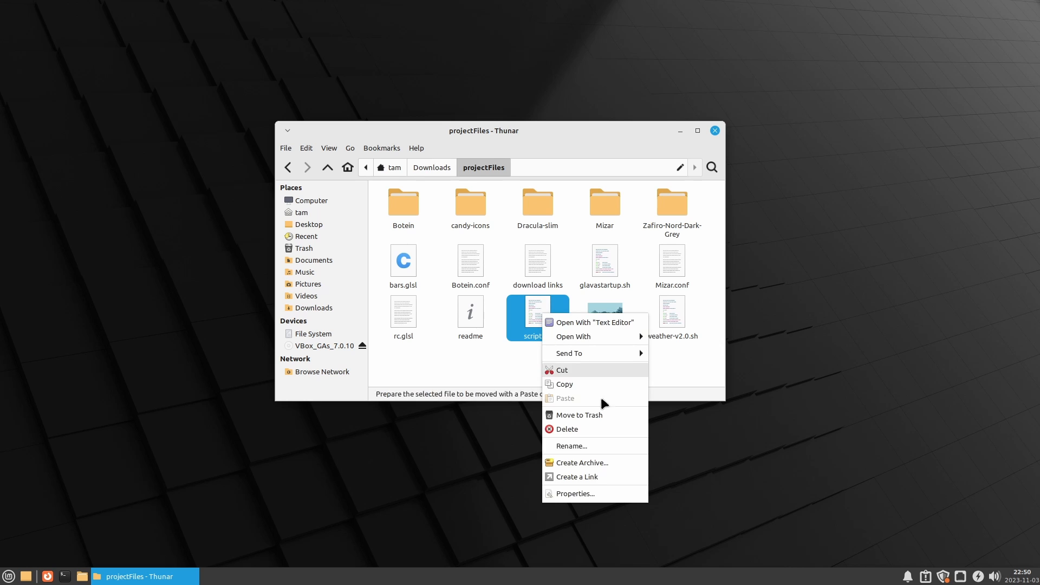
left_click(578, 495)
left_click(511, 173)
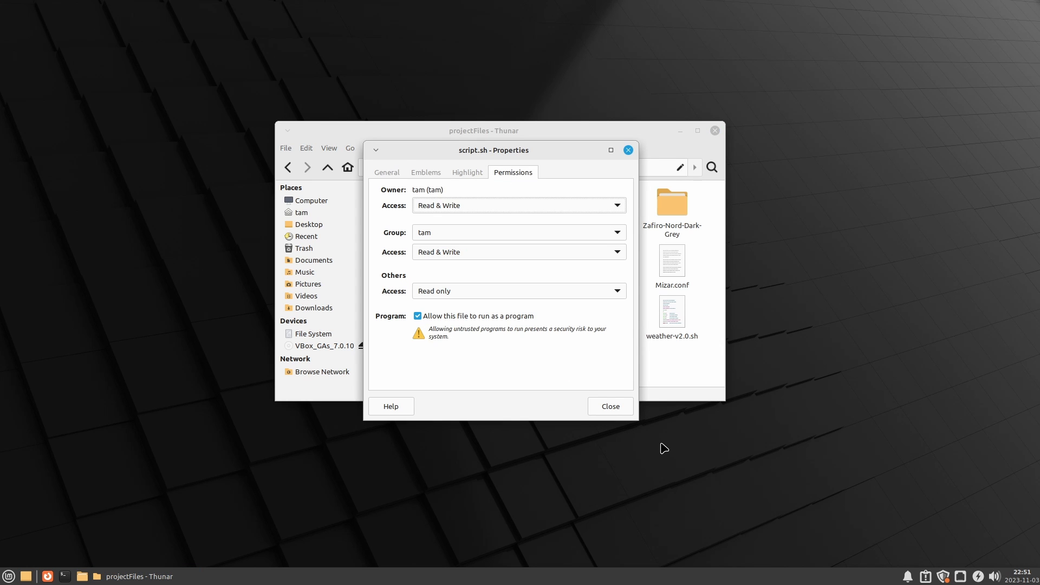
left_click(608, 409)
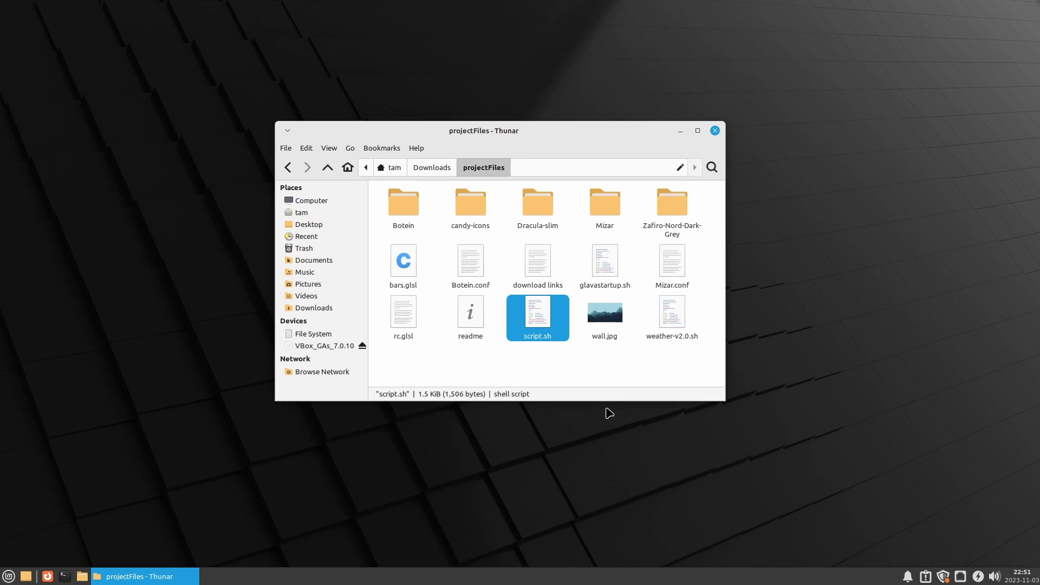
- Run ./script.sh from a terminal opened in projectFiles, entering the sudo password, and close the terminal
left_click(577, 373)
right_click(609, 364)
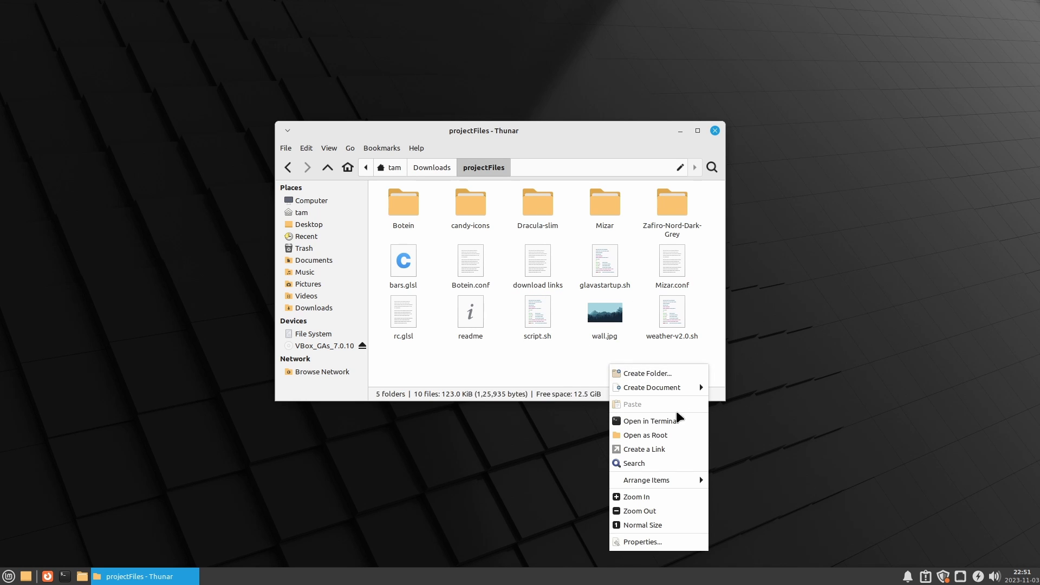
left_click(656, 421)
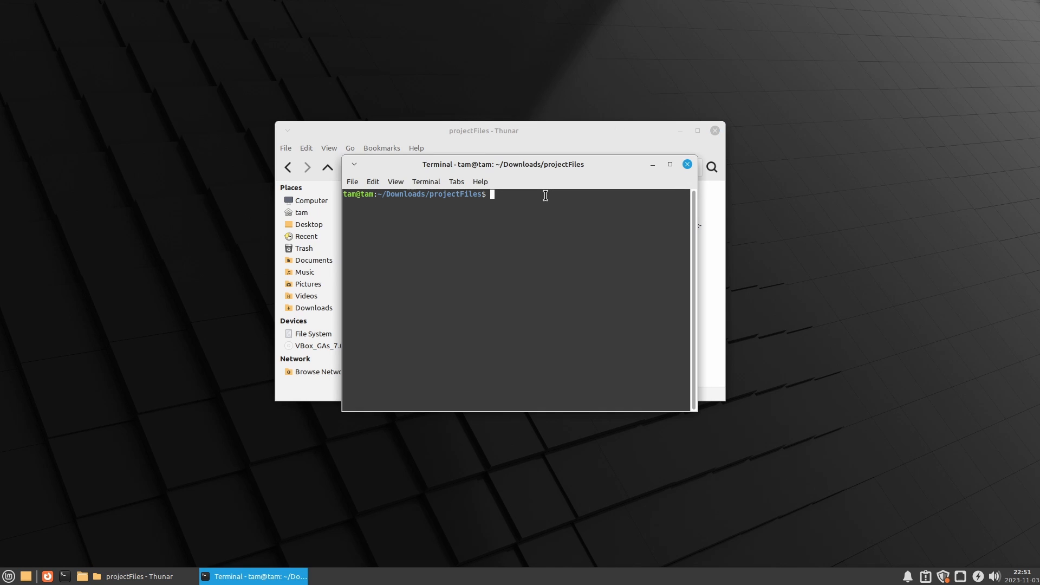
type("./scri")
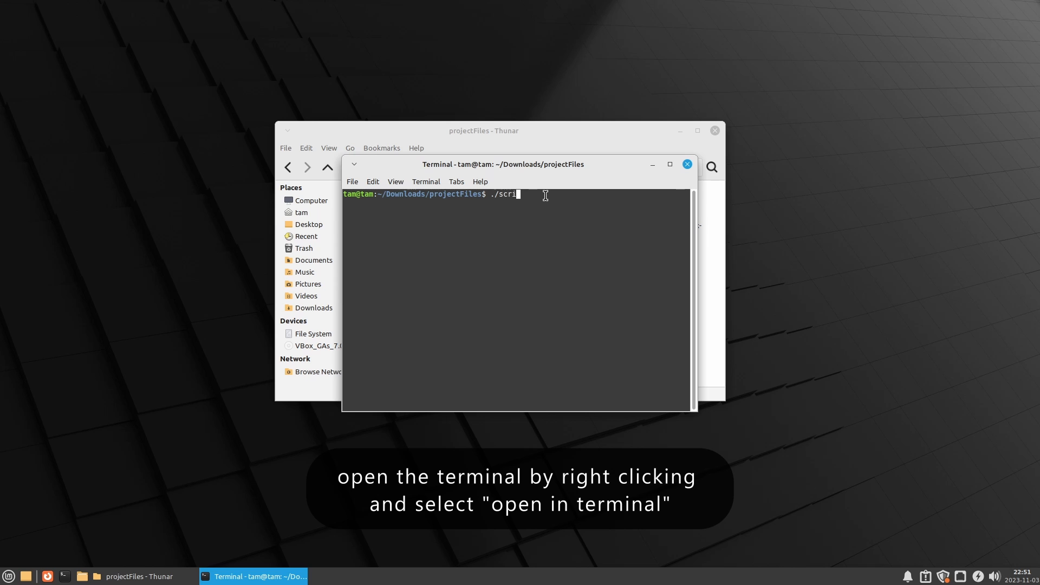
type("pt.sh")
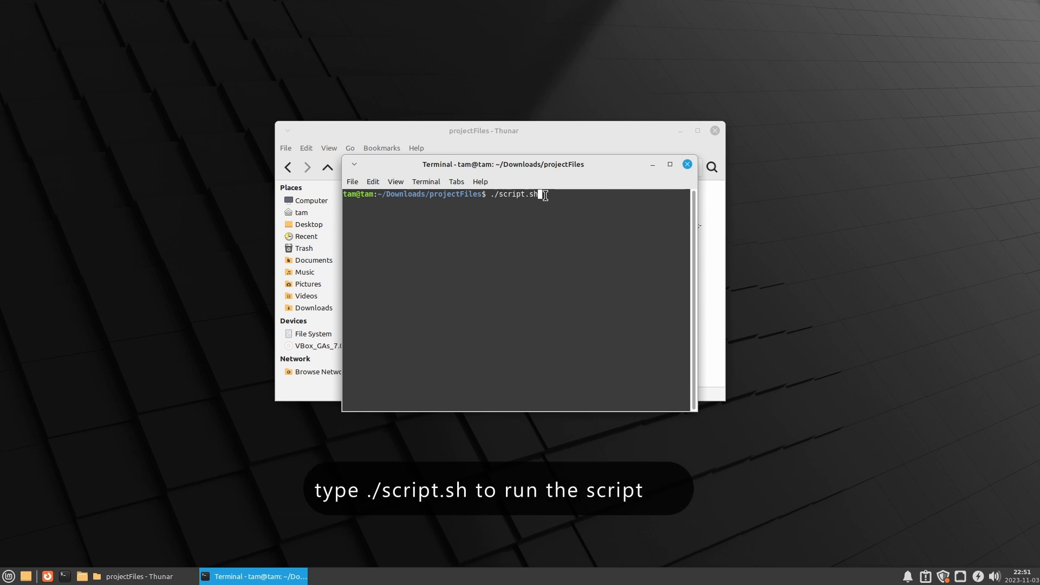
key("Return")
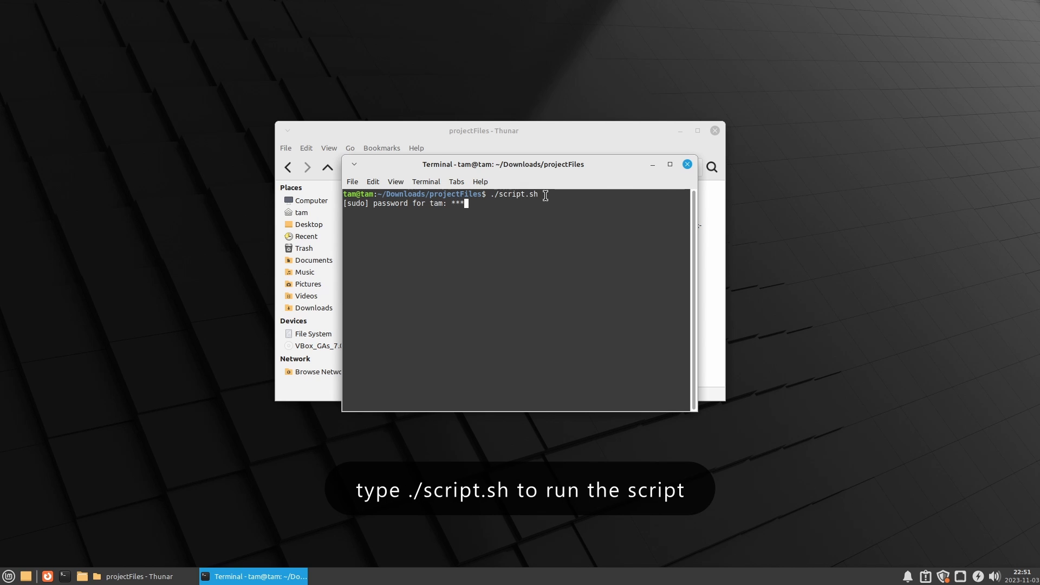
key("Return")
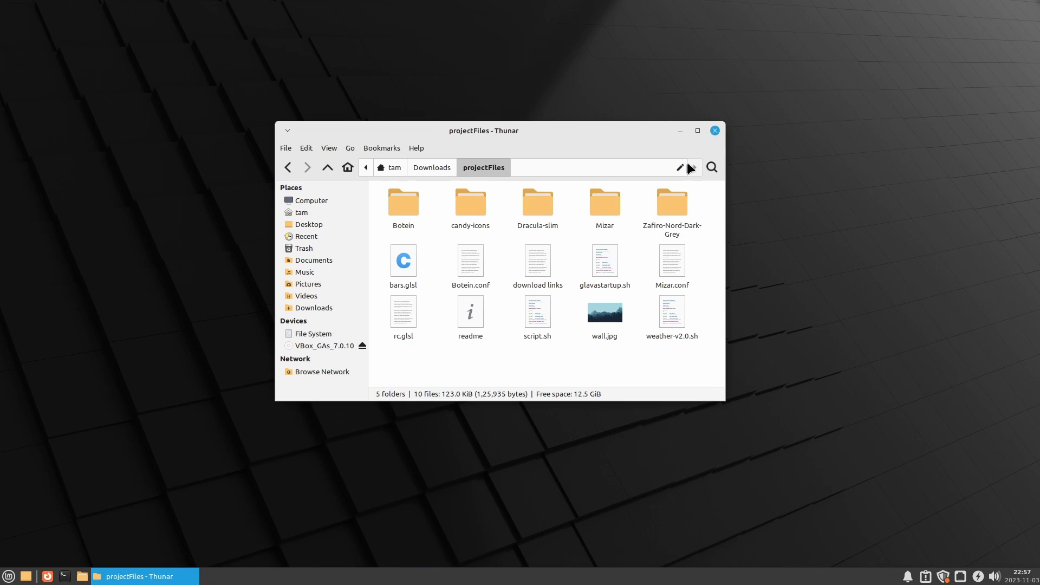
left_click(687, 164)
- Set wall.jpg from projectFiles as the desktop wallpaper and close the file manager
left_click(601, 320)
right_click(602, 321)
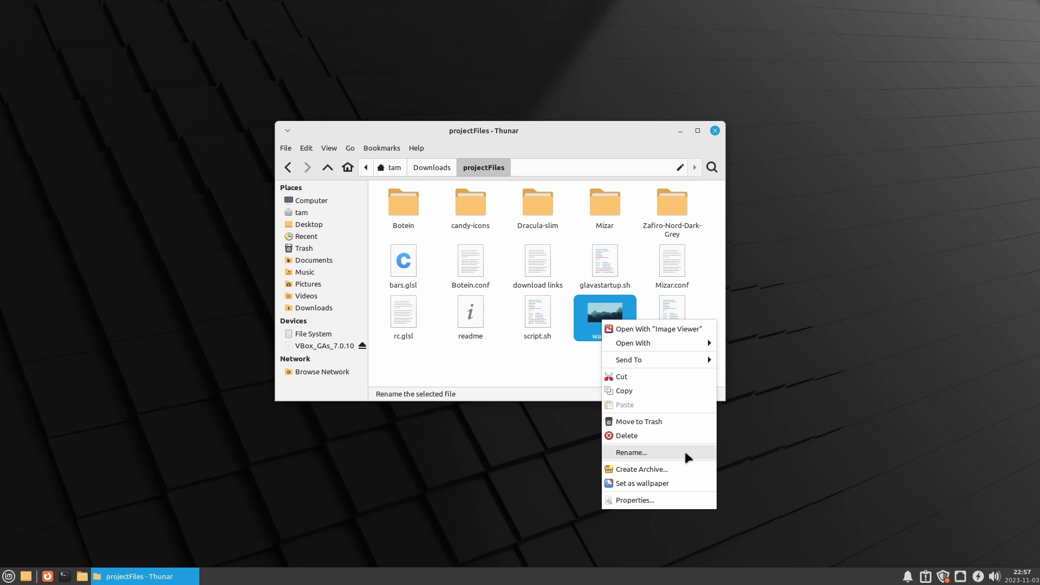
left_click(645, 484)
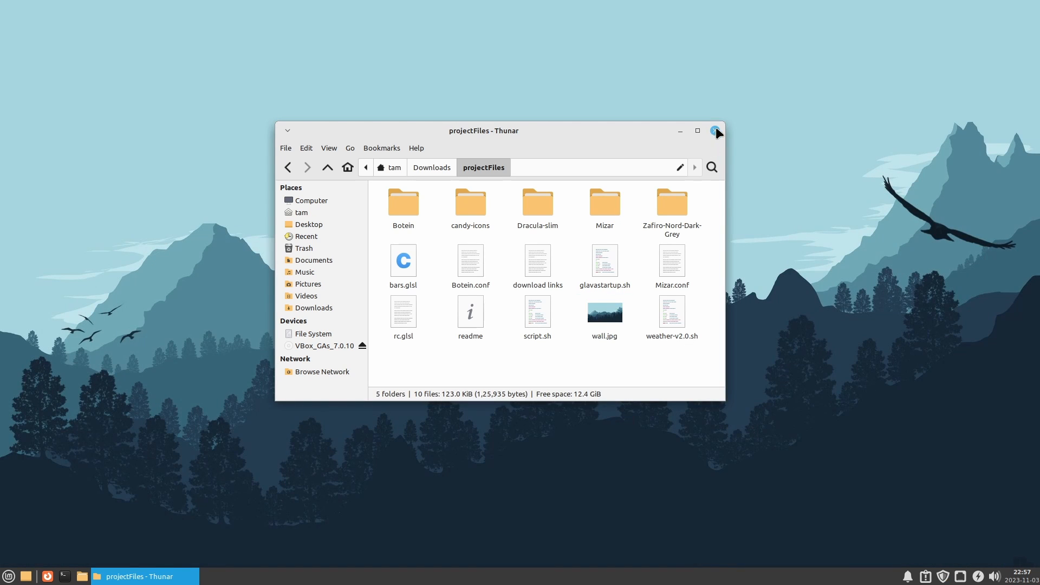
left_click(714, 131)
- Open the home folder in the file manager and show its hidden files
left_click(82, 577)
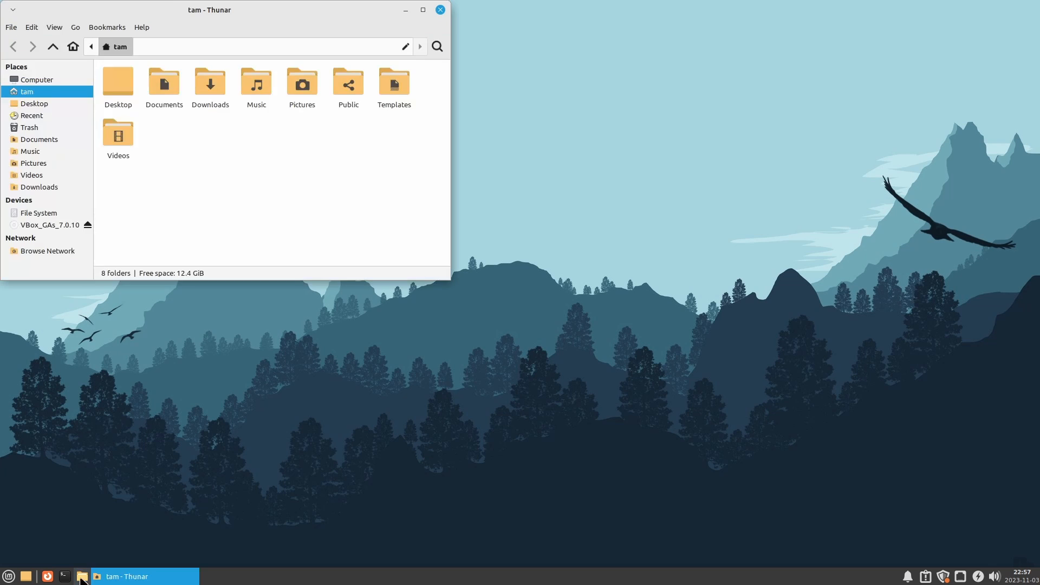
left_click_drag(345, 13, 691, 115)
left_click(398, 128)
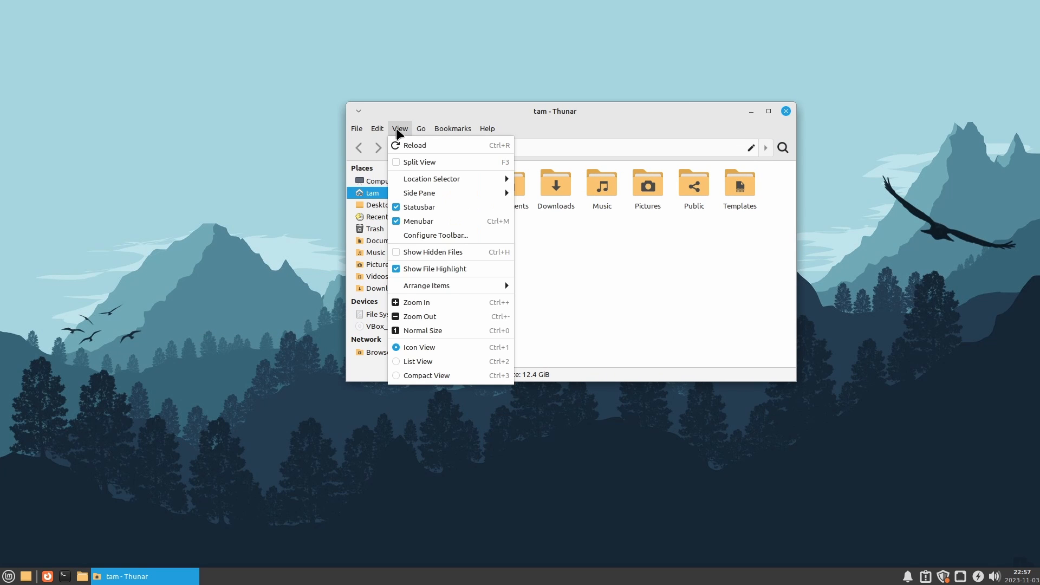
left_click(455, 252)
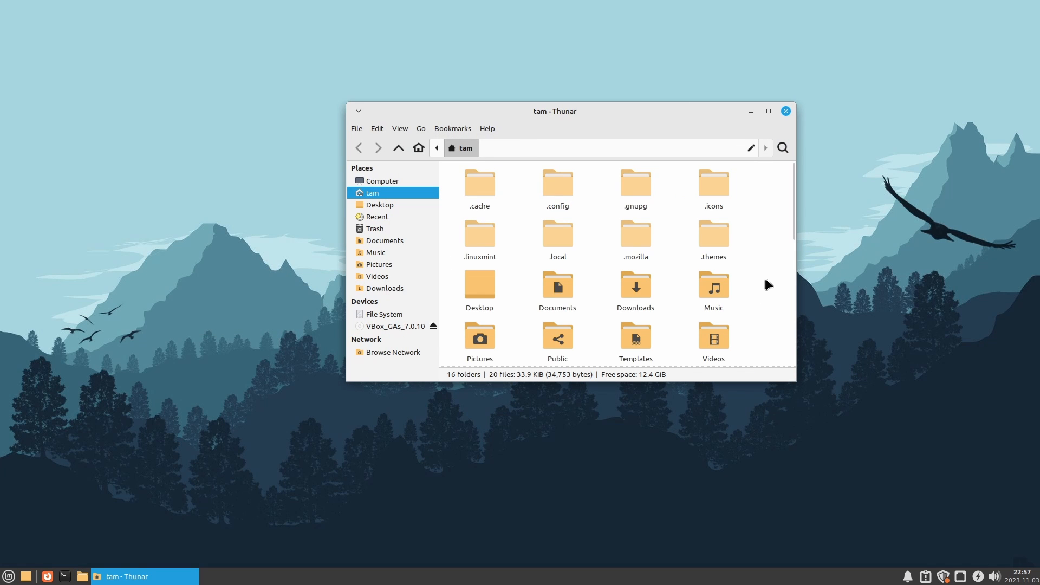
- Check the .config folder for the glava and conky folders, and close the file manager
scroll(763, 280, "down", 1)
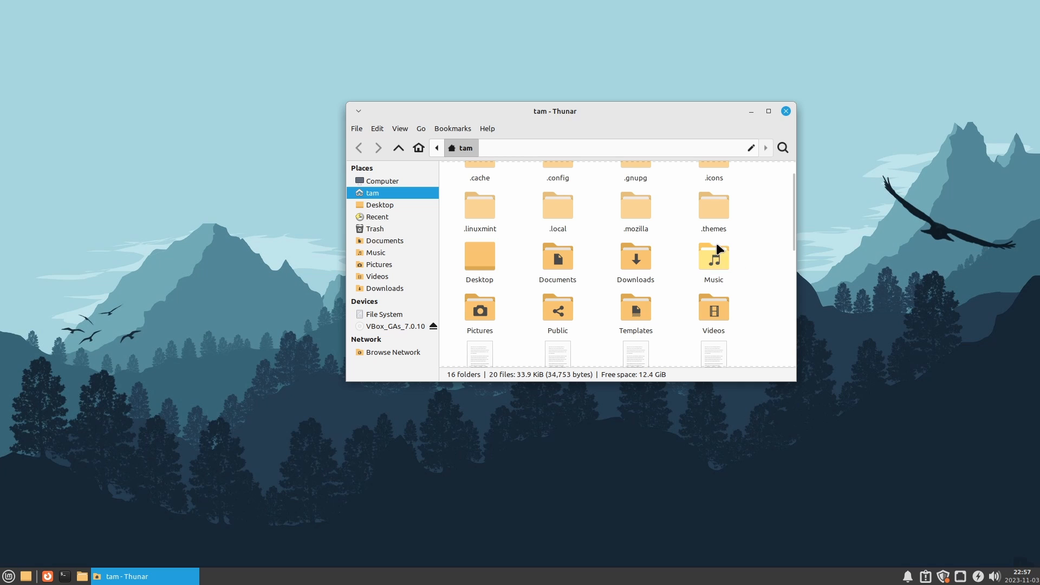
scroll(591, 192, "up", 1)
double_click(568, 200)
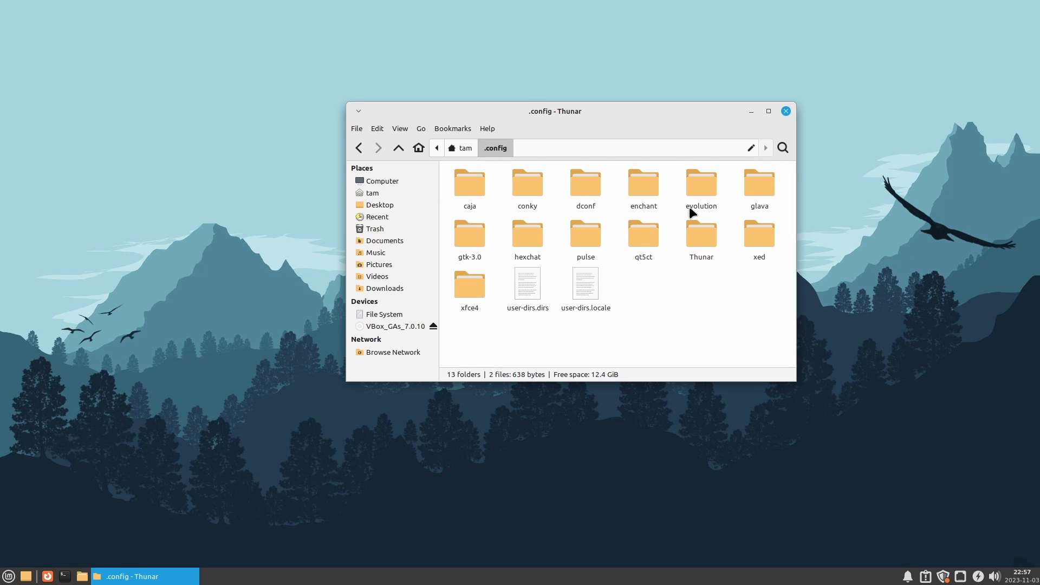
left_click(746, 204)
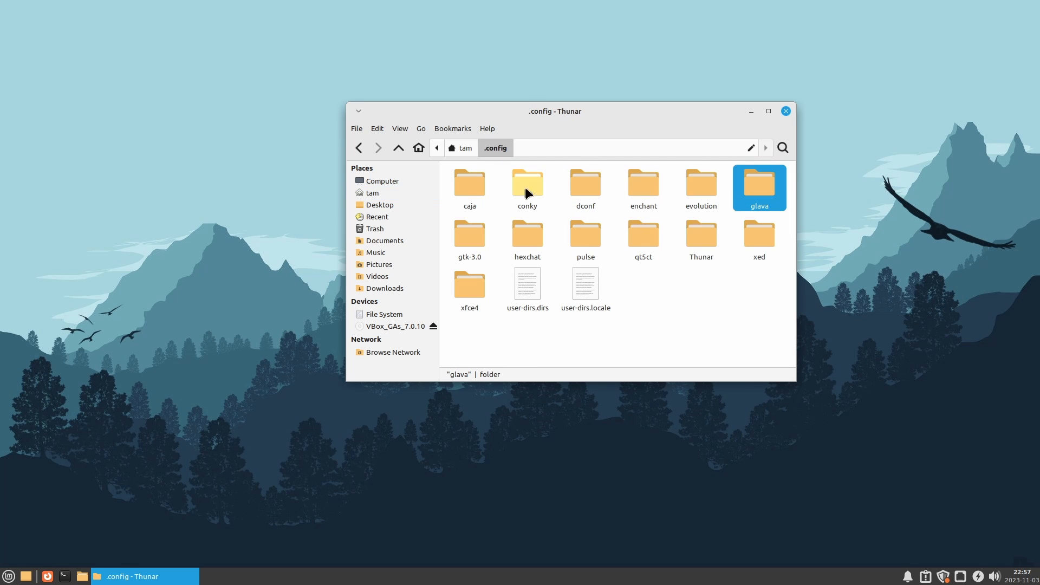
left_click(505, 187)
left_click(785, 112)
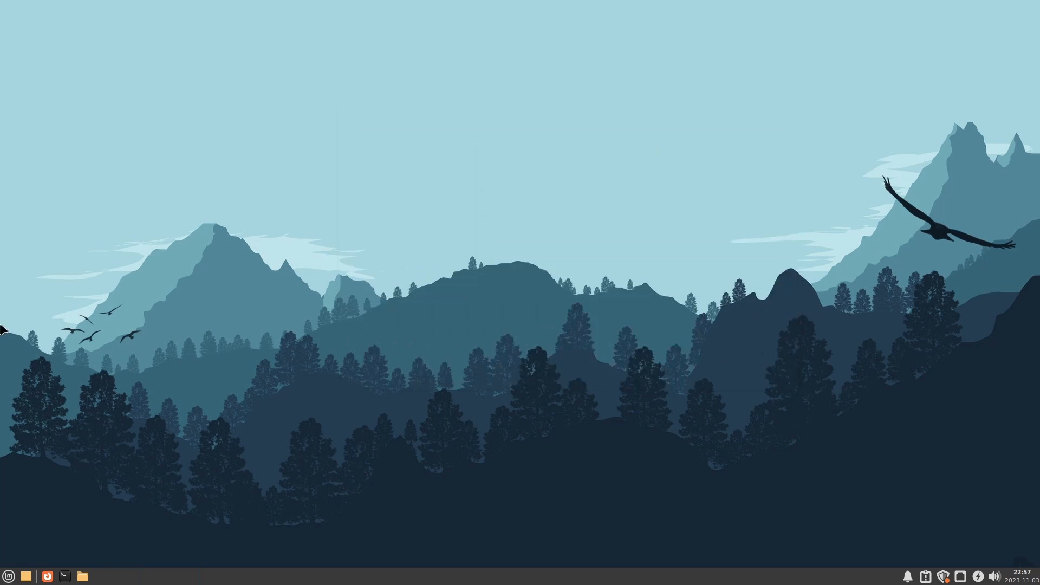
- Open Session and Startup and begin a new application autostart entry named "glava"
left_click(7, 576)
type("start")
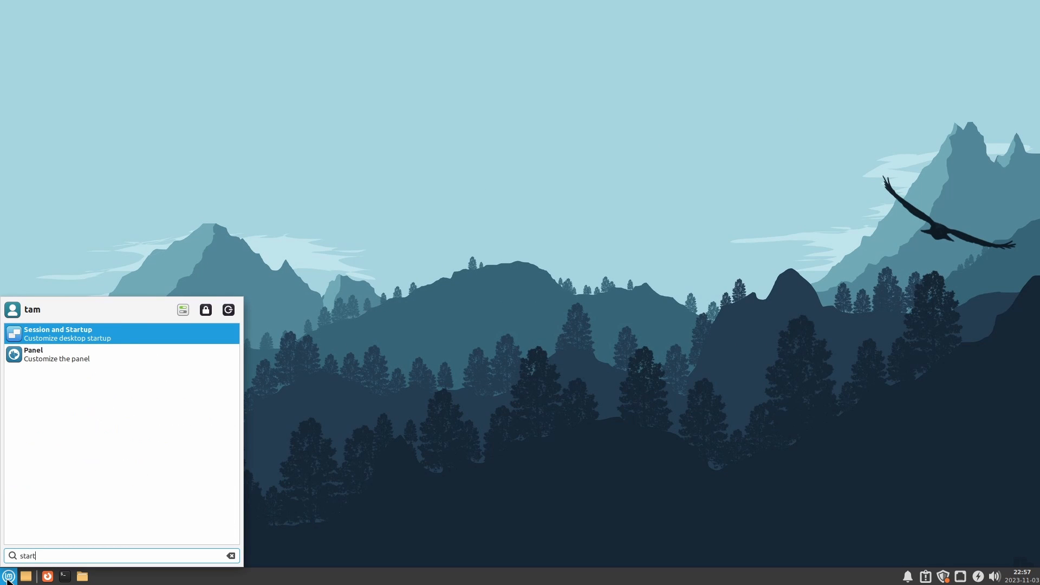
left_click(77, 335)
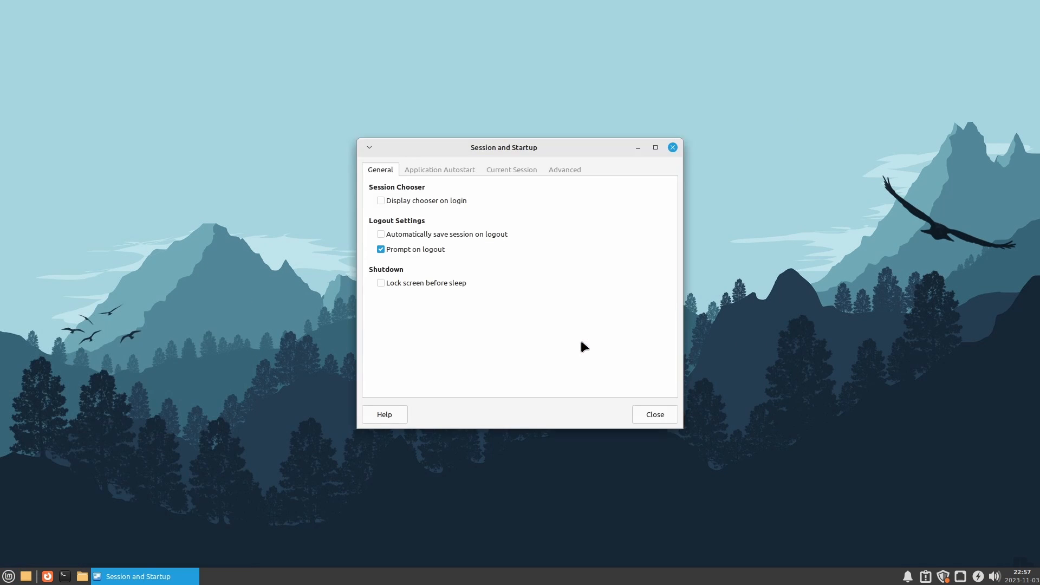
left_click(444, 170)
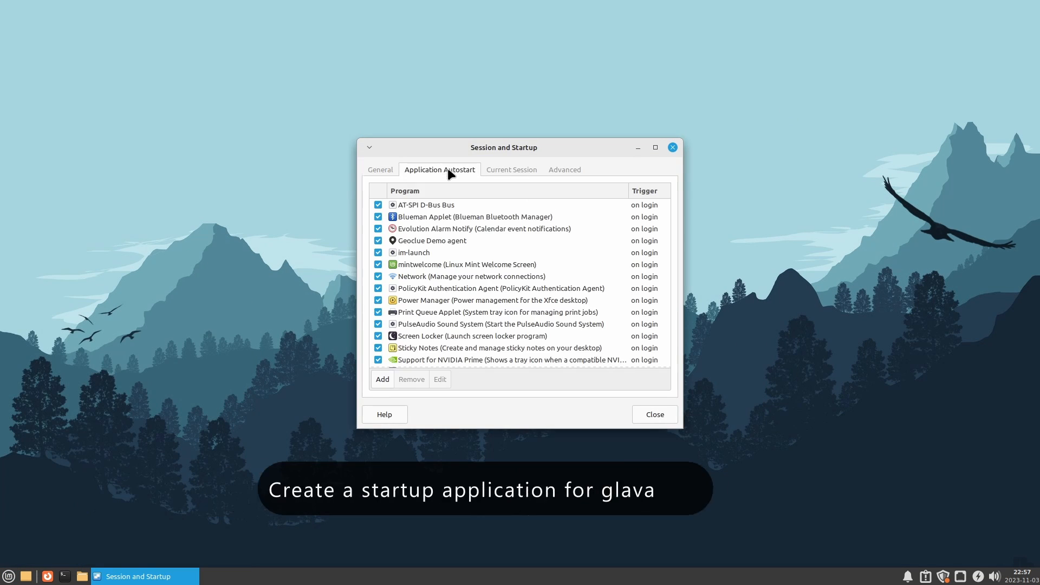
left_click(383, 379)
type("glava")
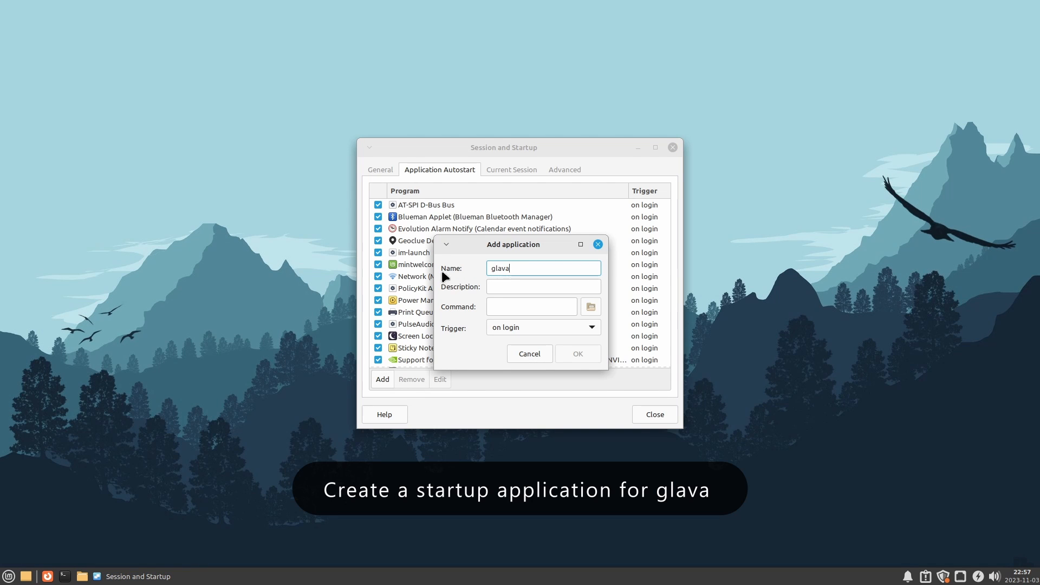
- Show hidden files in the command chooser, select .config/glava/glavastartup.sh as the glava entry's command, and save the entry
left_click(591, 306)
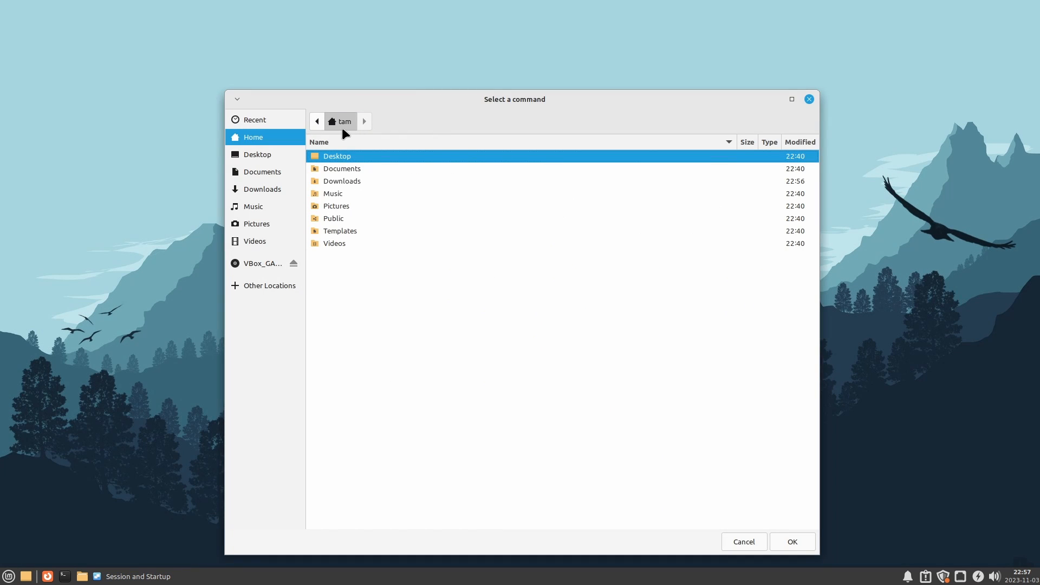
right_click(359, 163)
left_click(388, 228)
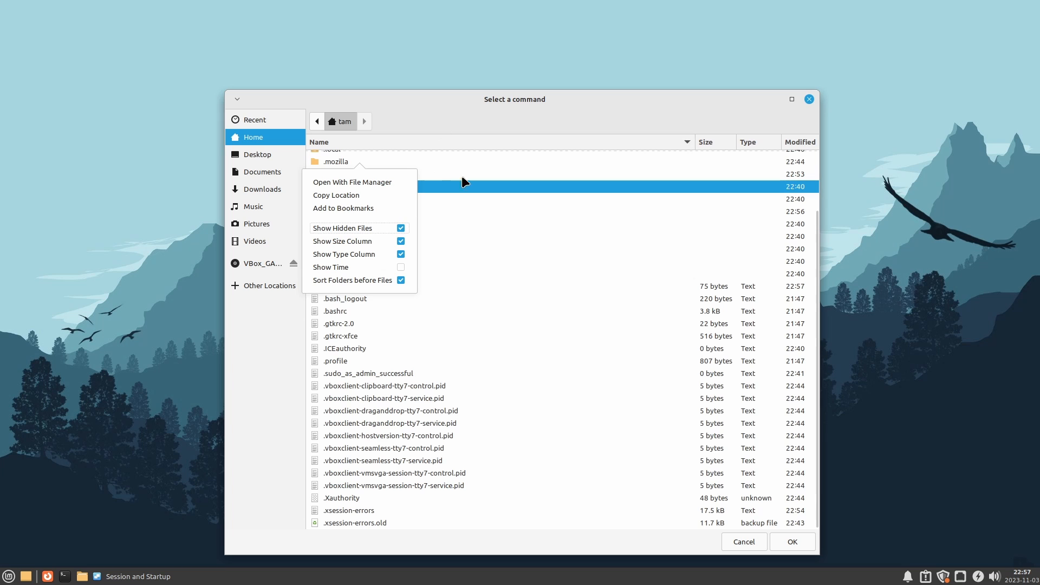
left_click(558, 157)
scroll(514, 173, "up", 2)
double_click(344, 167)
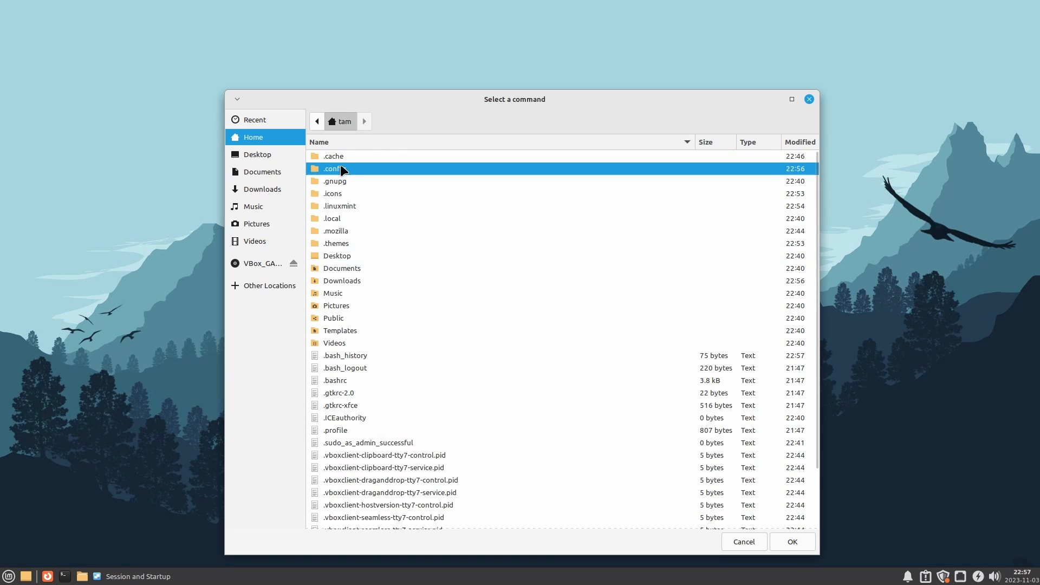
double_click(338, 219)
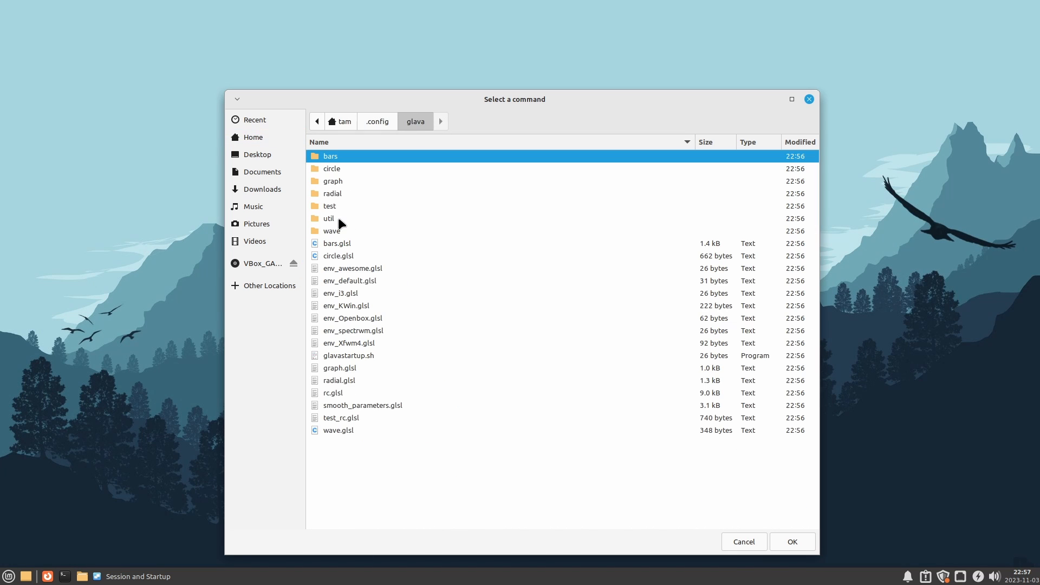
left_click(353, 356)
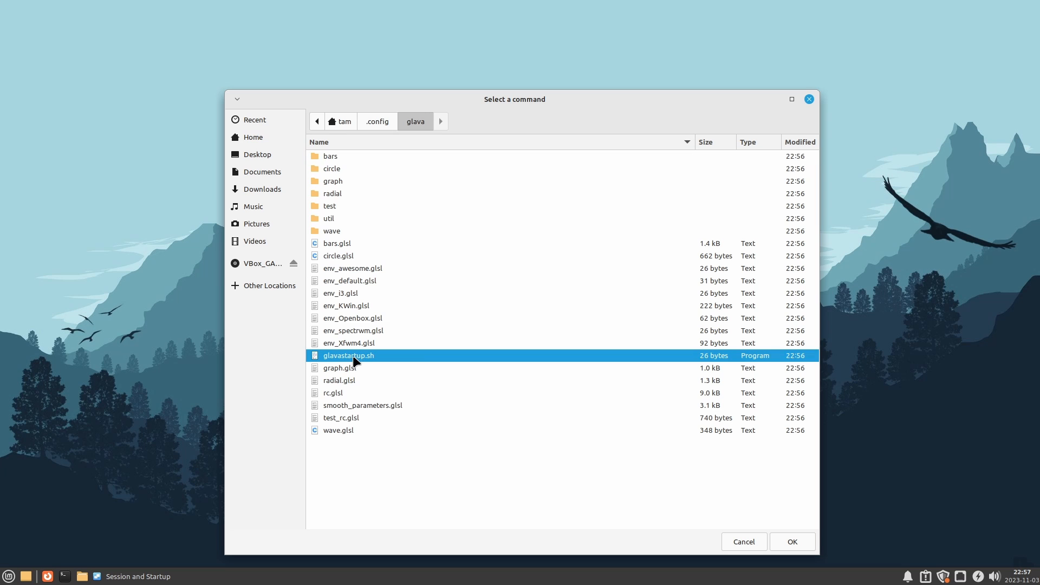
left_click(804, 546)
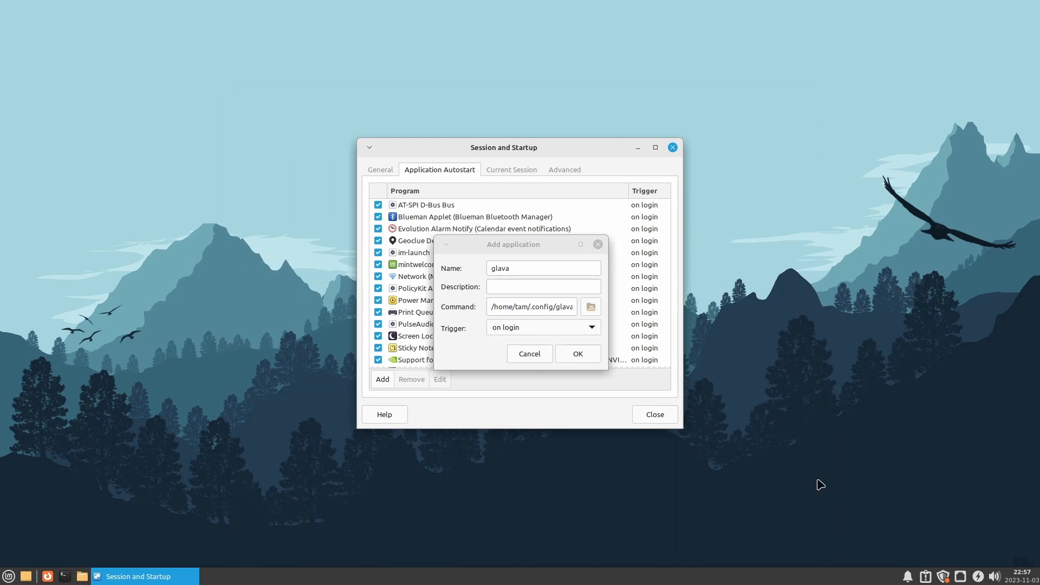
left_click(594, 352)
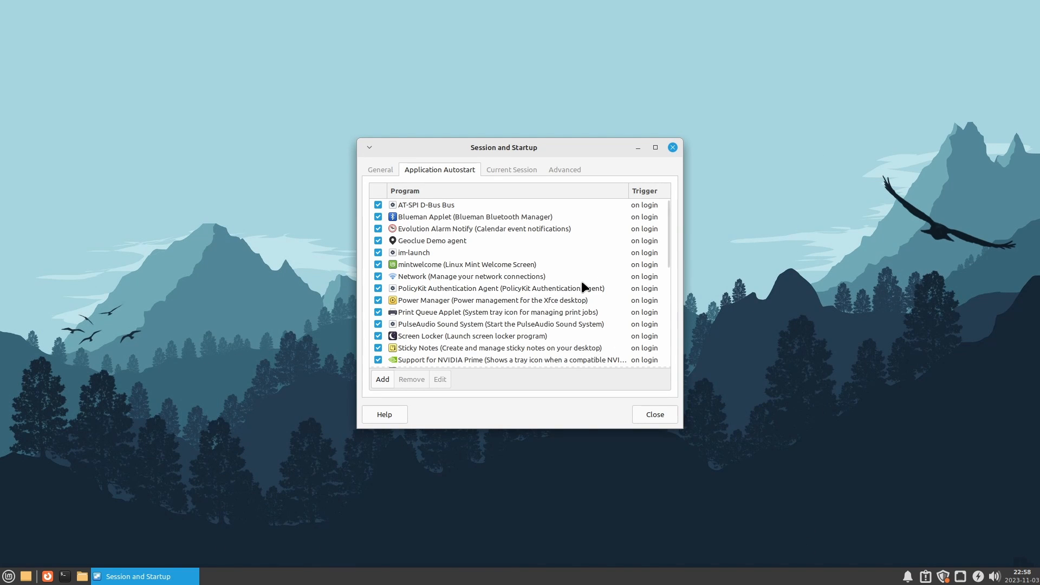
- Check the autostart list for the glava entry, close Session and Startup, and open Conky Manager
scroll(580, 281, "down", 10)
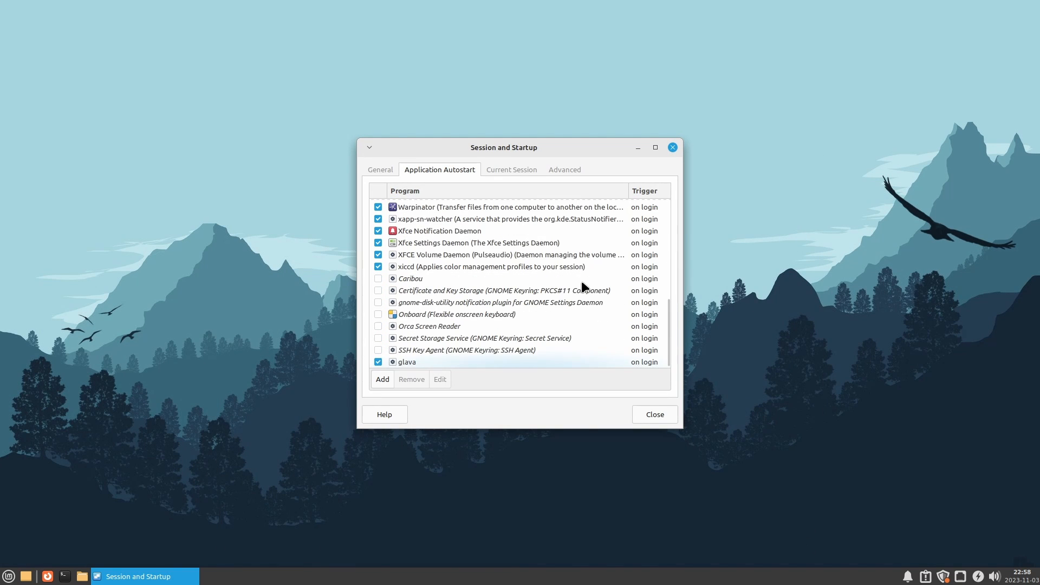
left_click(672, 147)
left_click(8, 574)
type("c")
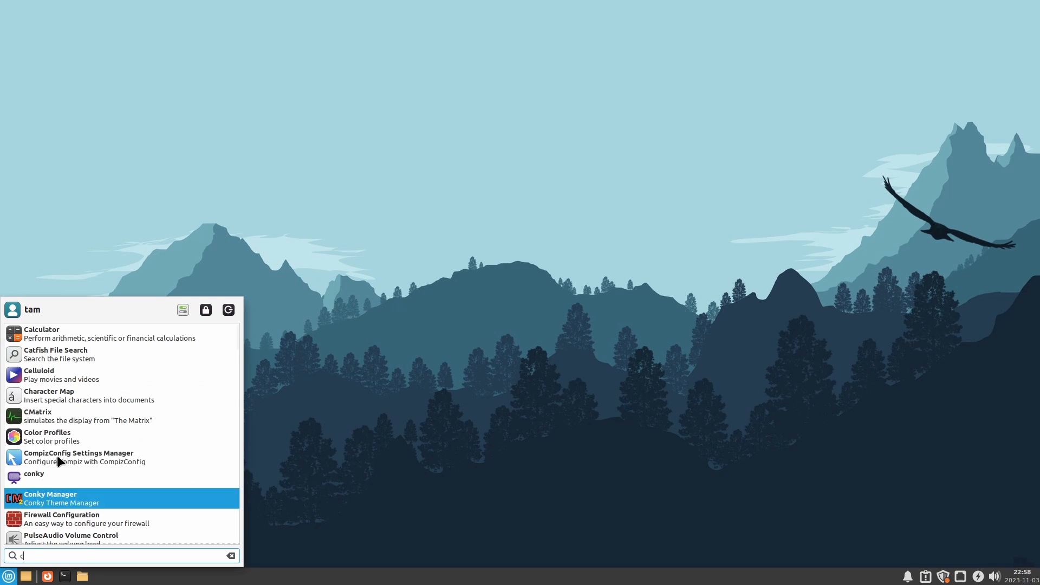
left_click(71, 499)
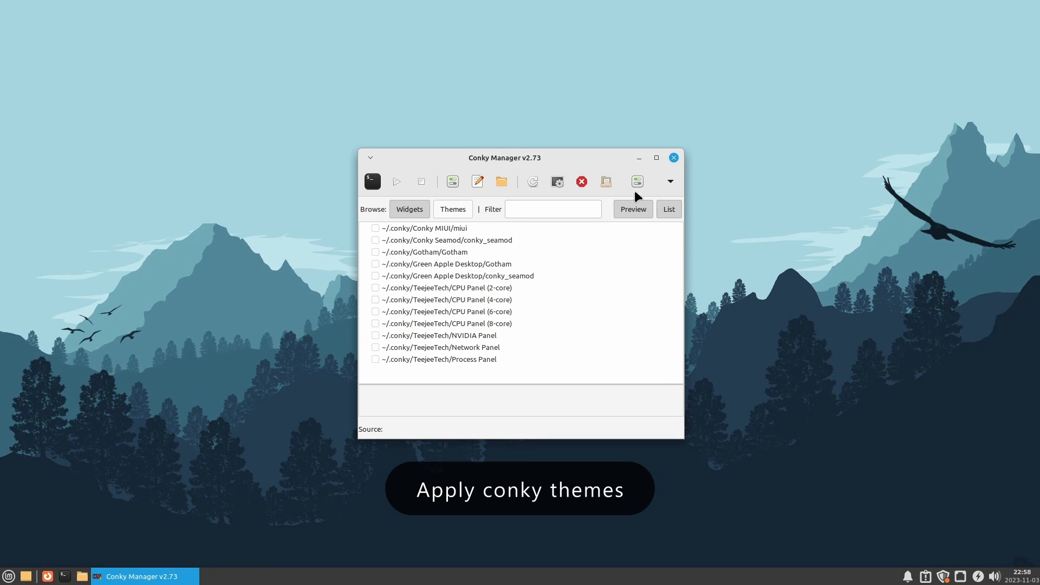
- Set Conky to run at system startup and add ~/.config/conky as an additional theme location in Conky Manager's settings
left_click(637, 181)
left_click(596, 230)
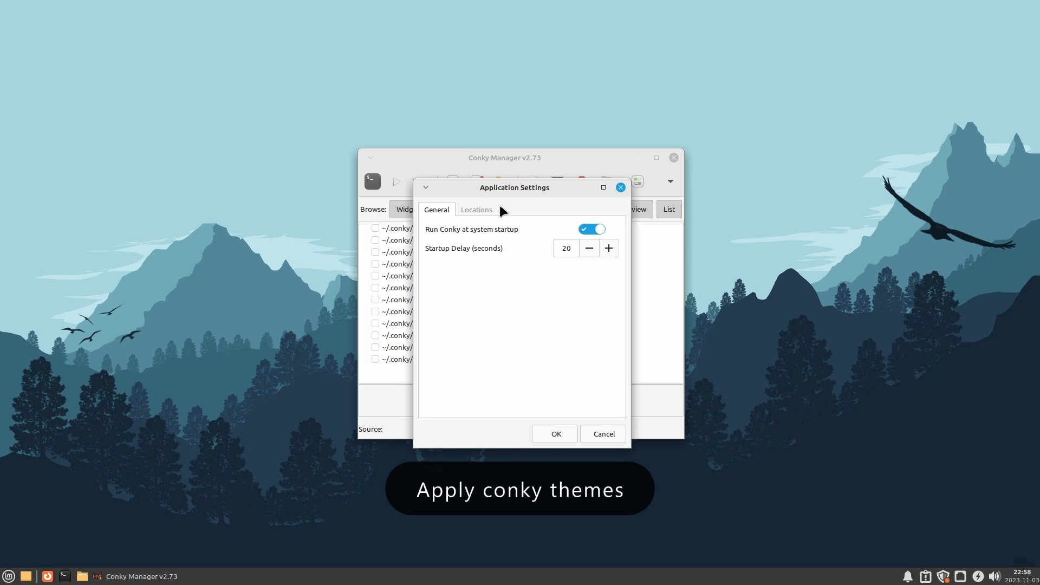
left_click(484, 211)
left_click(437, 406)
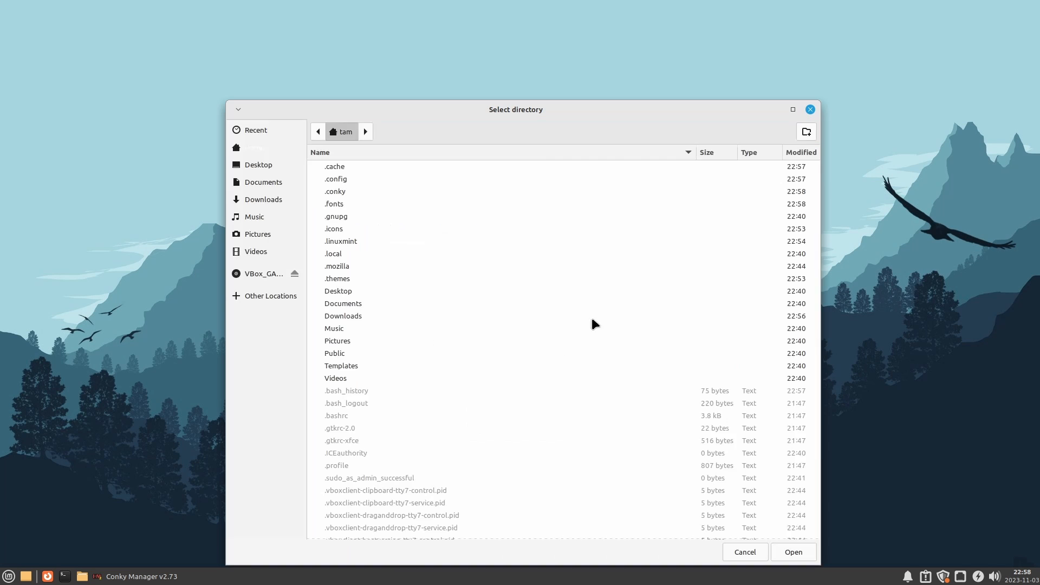
double_click(350, 179)
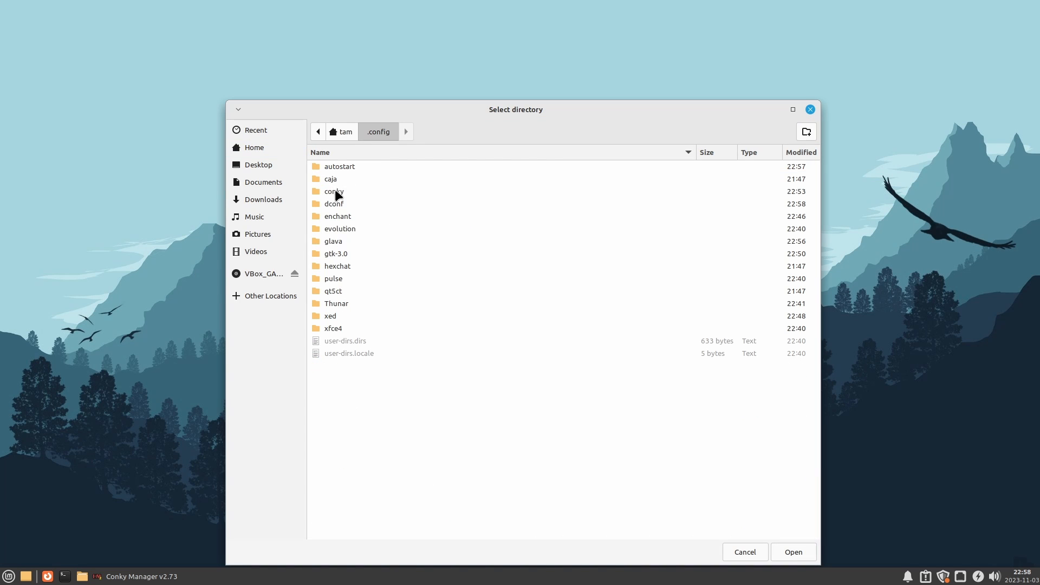
left_click(336, 193)
left_click(812, 551)
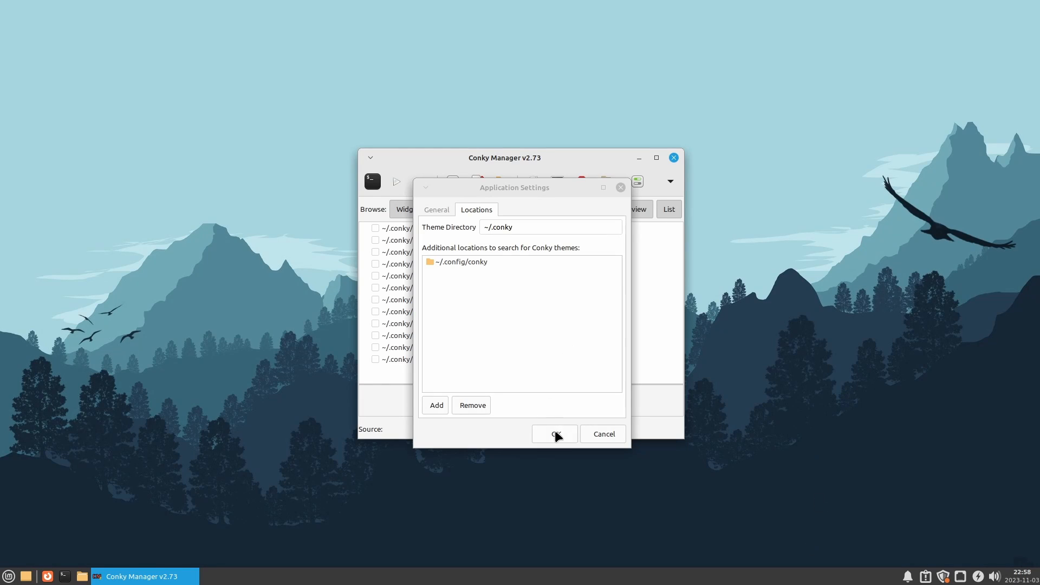
left_click(462, 262)
left_click(557, 435)
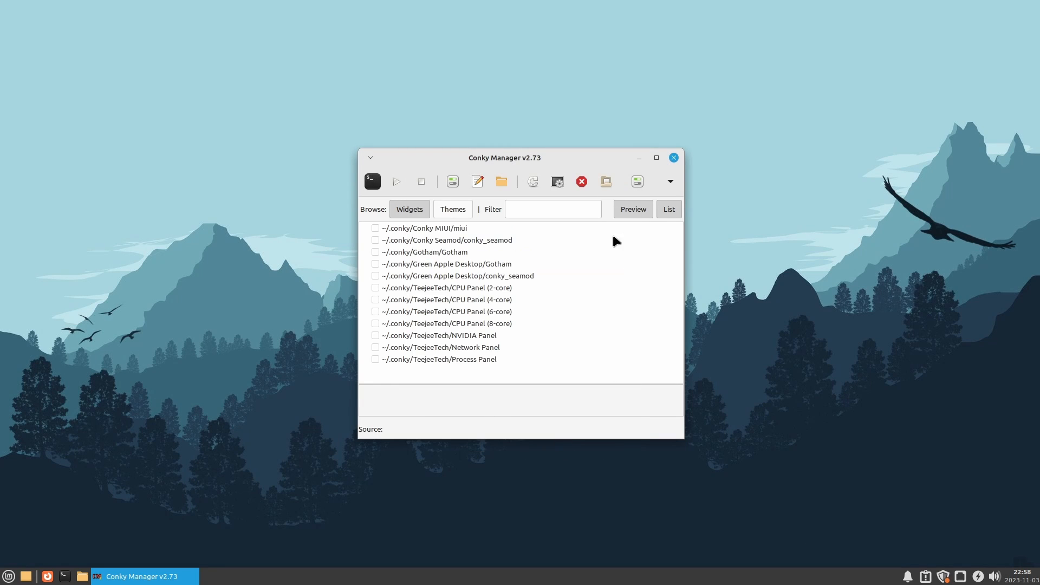
- Reload the widget list and enable the Botein and Mizar conky widgets from ~/.config/conky
left_click(532, 182)
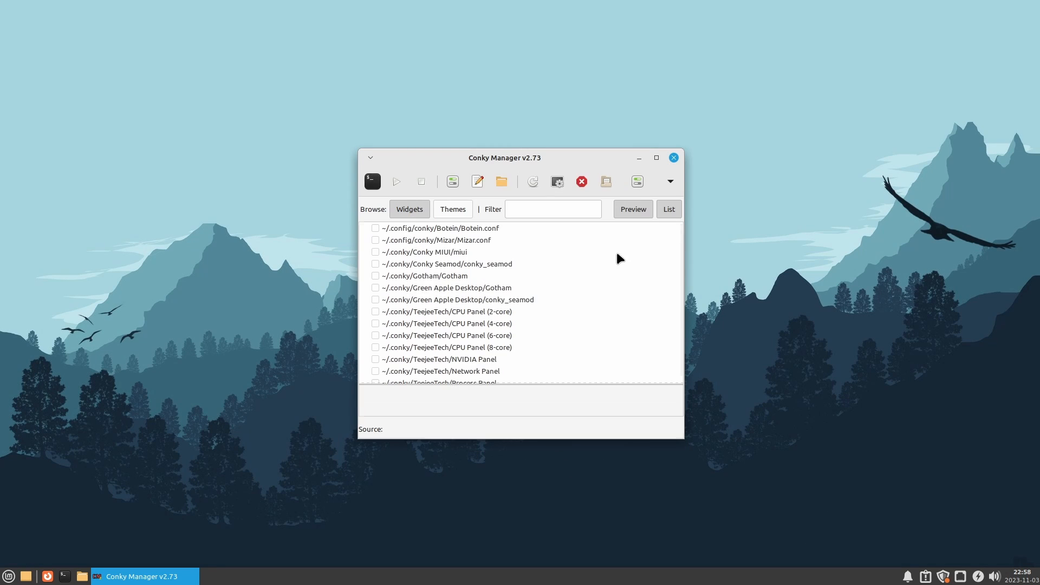
left_click(375, 240)
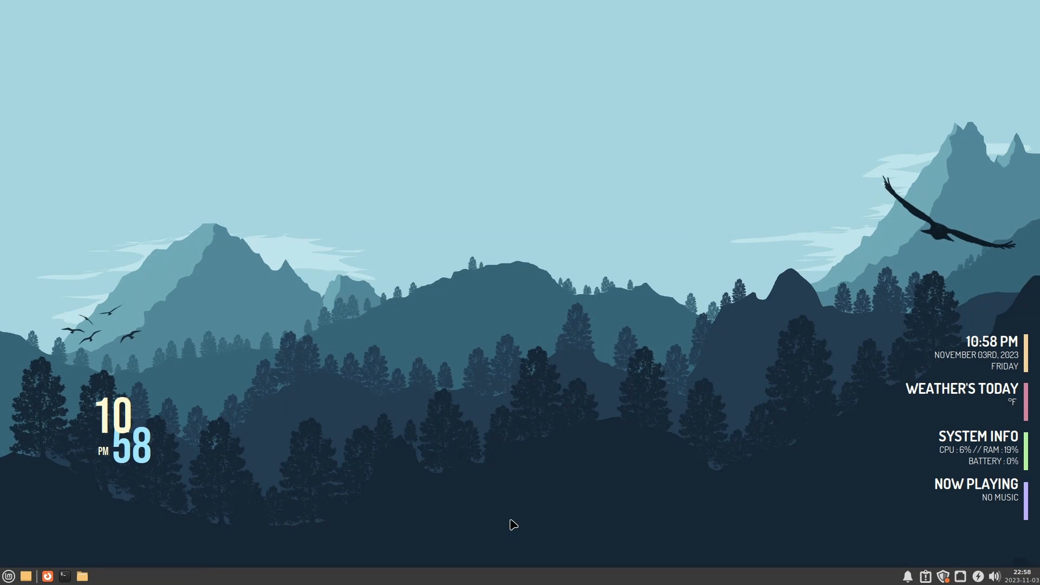
- Open the panel preferences, unlock Panel 1, and move the panel to the upper edge of the desktop
right_click(576, 575)
mouse_move(607, 559)
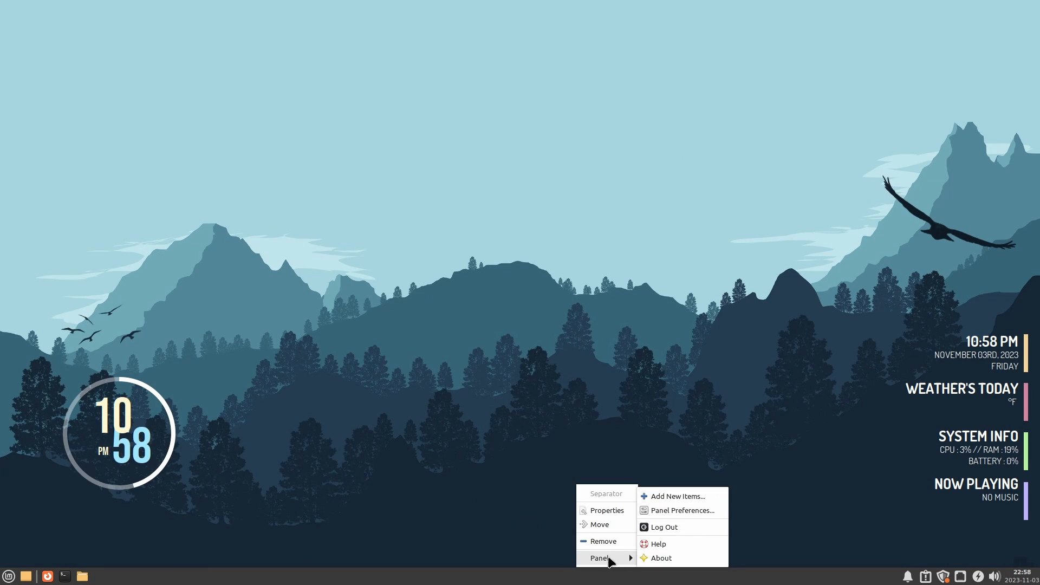
left_click(682, 511)
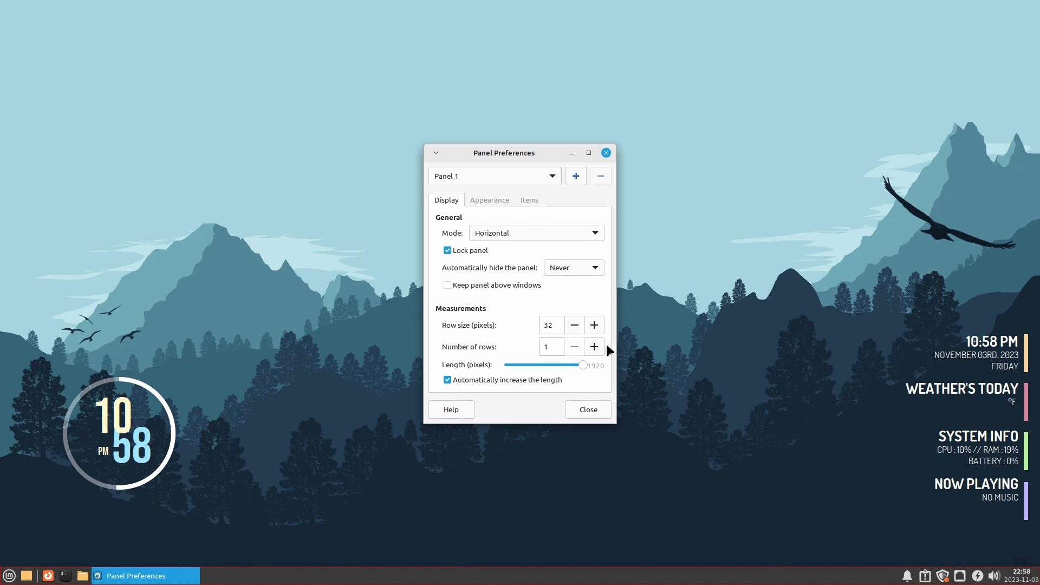
left_click(447, 250)
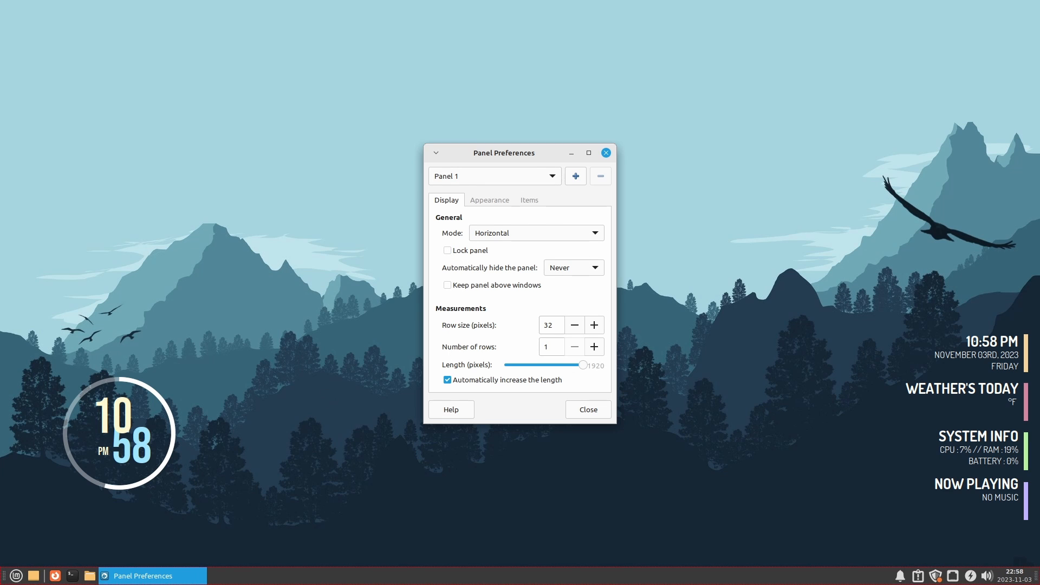
left_click_drag(4, 579, 4, 4)
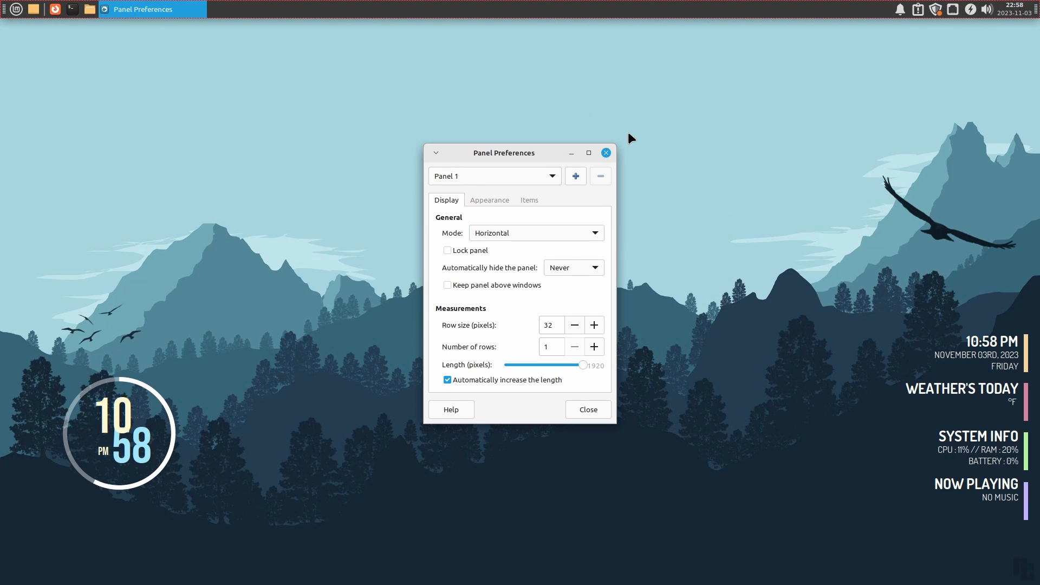
- Set the row size of Panel 1 to 25 pixels
left_click(497, 200)
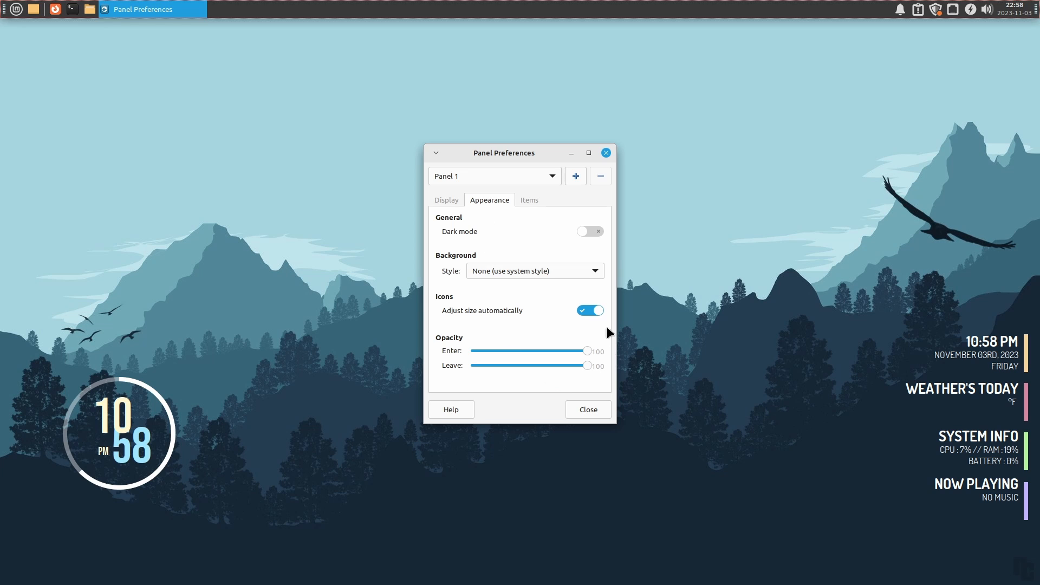
left_click(449, 200)
left_click(571, 326)
left_click(570, 325)
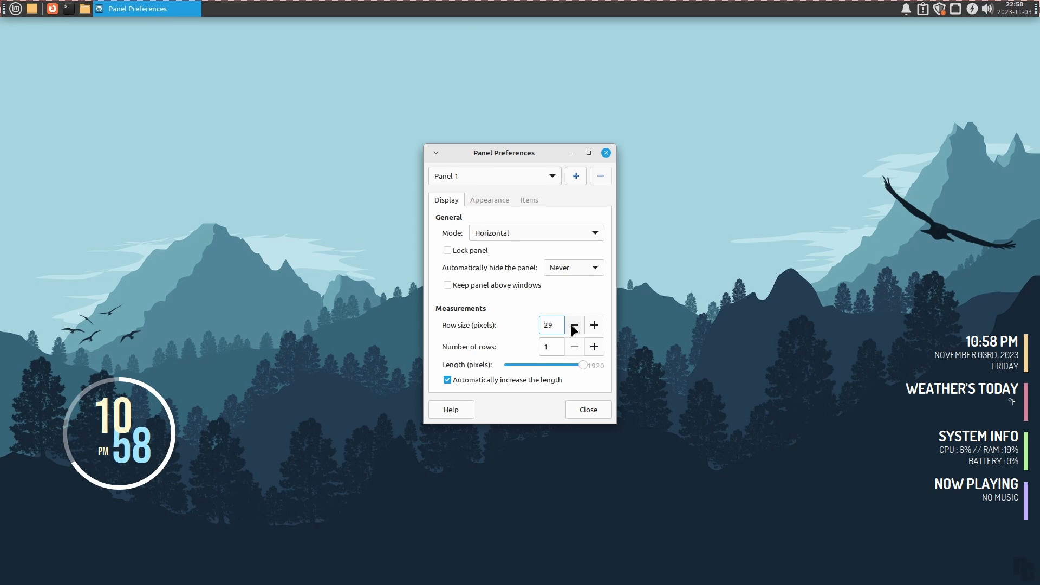
left_click(570, 324)
left_click(570, 324)
left_click(570, 323)
left_click(570, 324)
left_click(574, 324)
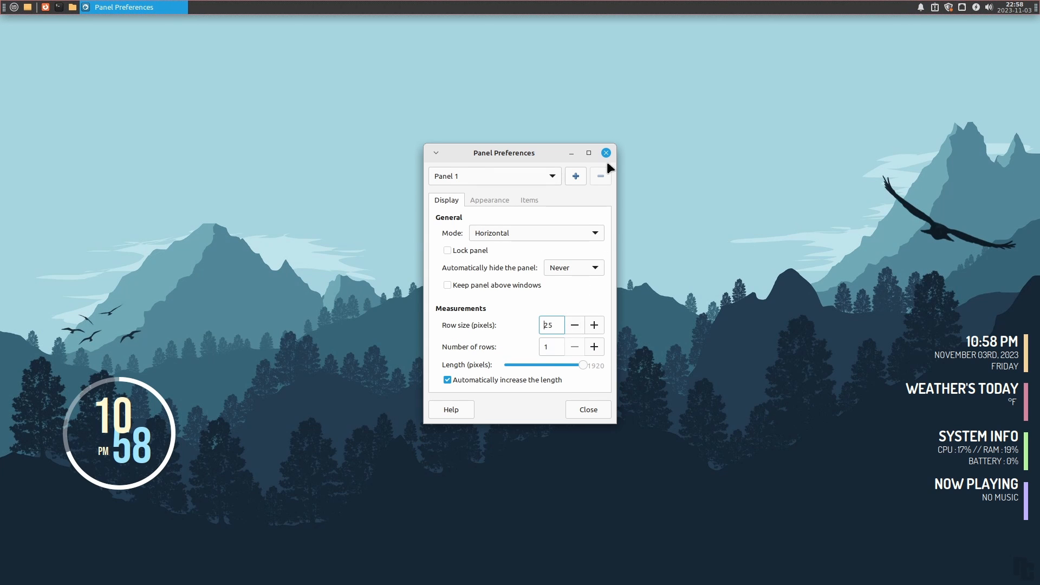
- Set both the Enter and Leave opacity of Panel 1 to 65 and close the panel preferences
left_click(485, 202)
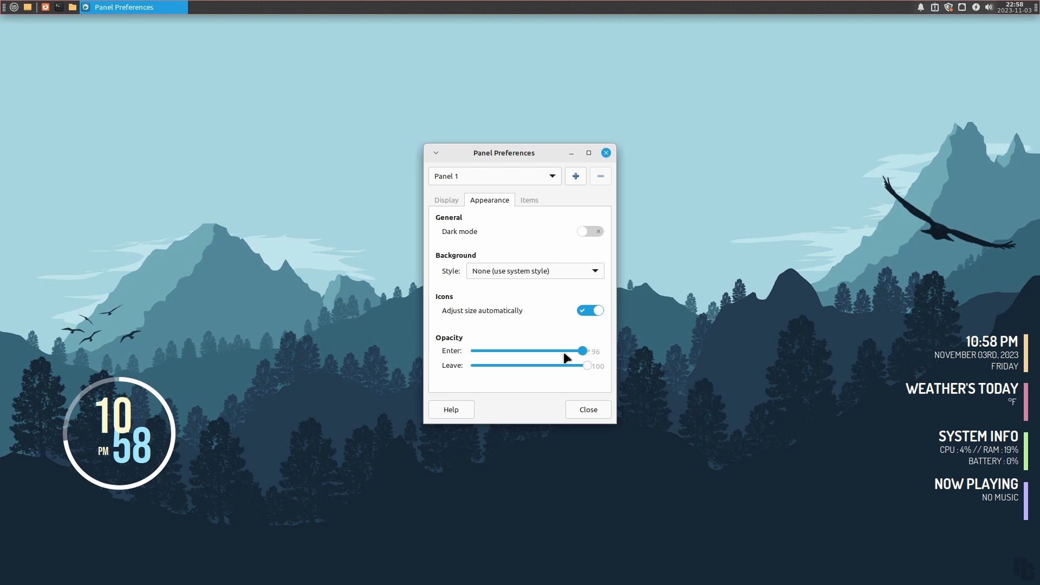
left_click_drag(564, 352, 545, 368)
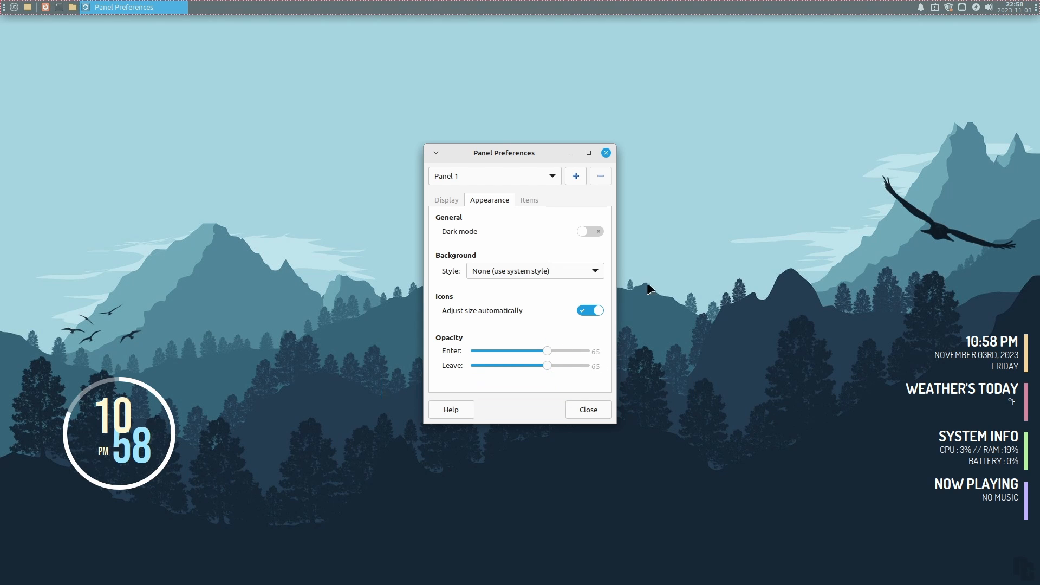
left_click(446, 202)
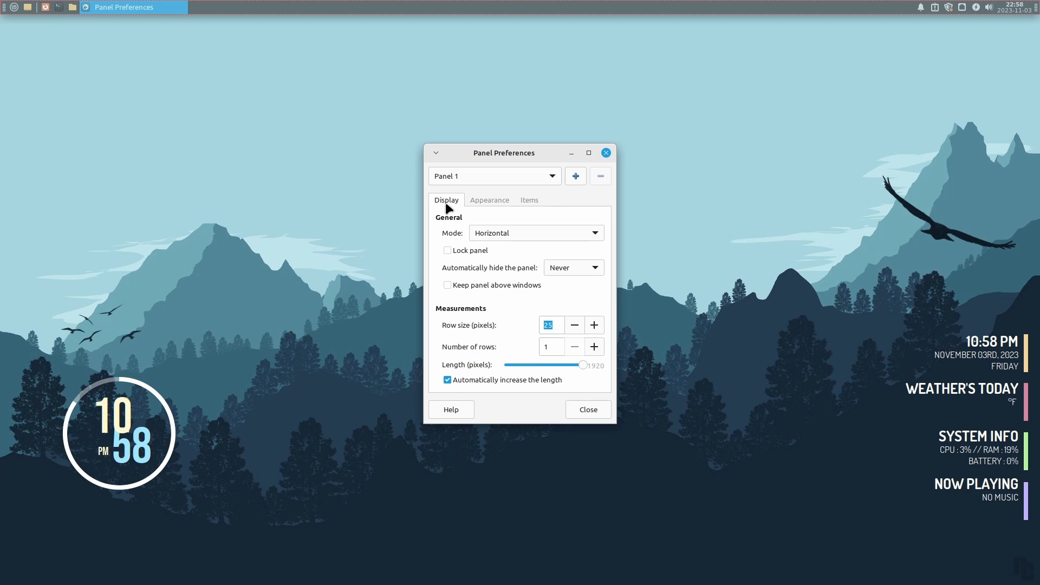
left_click(606, 152)
- Reopen the panel preferences, lock Panel 1 in place, and close them
right_click(569, 6)
mouse_move(611, 89)
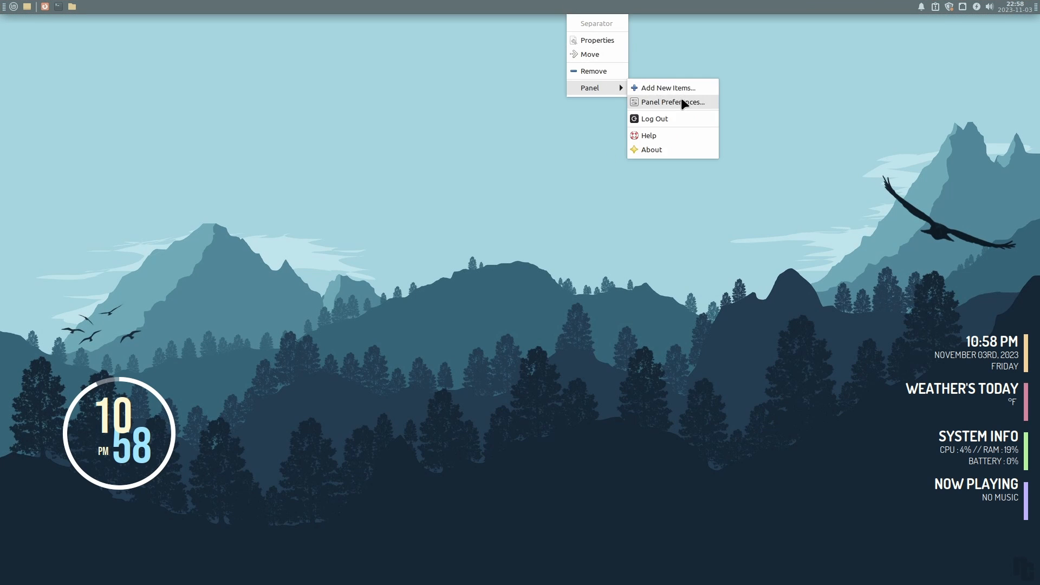
left_click(680, 99)
left_click(447, 266)
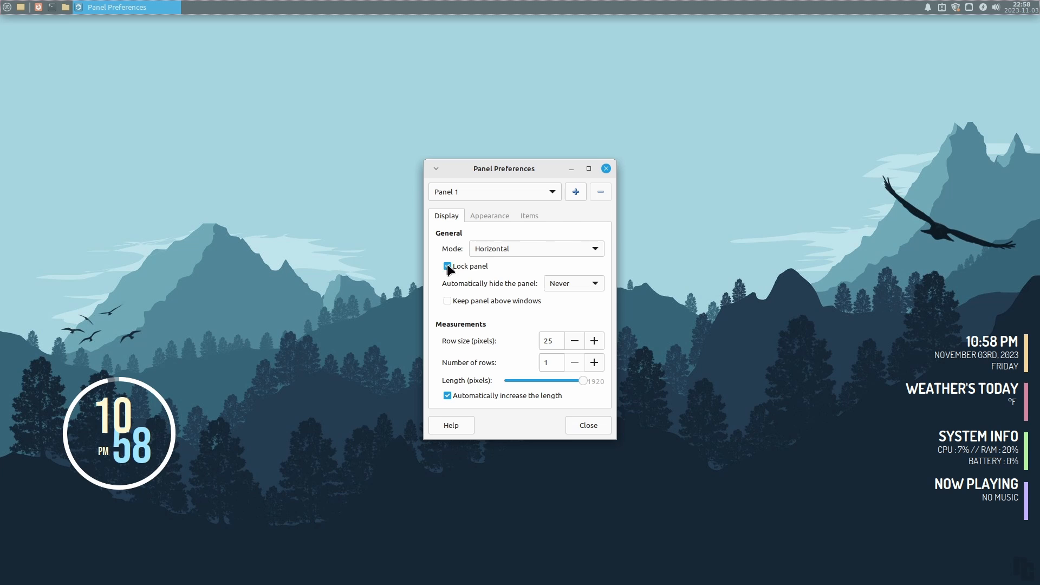
left_click(607, 169)
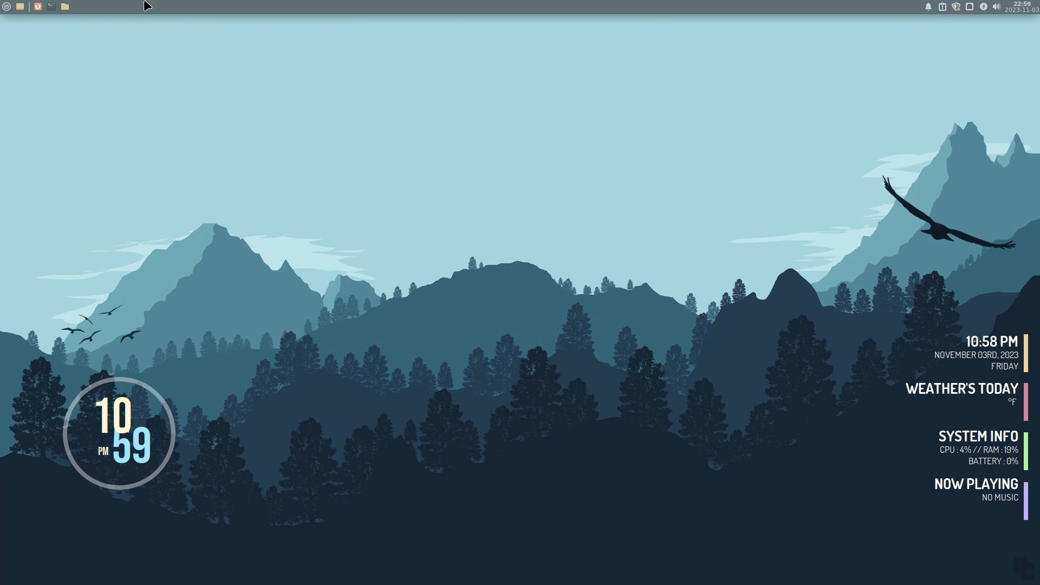
- Open the Appearance settings and apply the Dracula-slim style with the matching Xfwm4 theme enabled
left_click(7, 6)
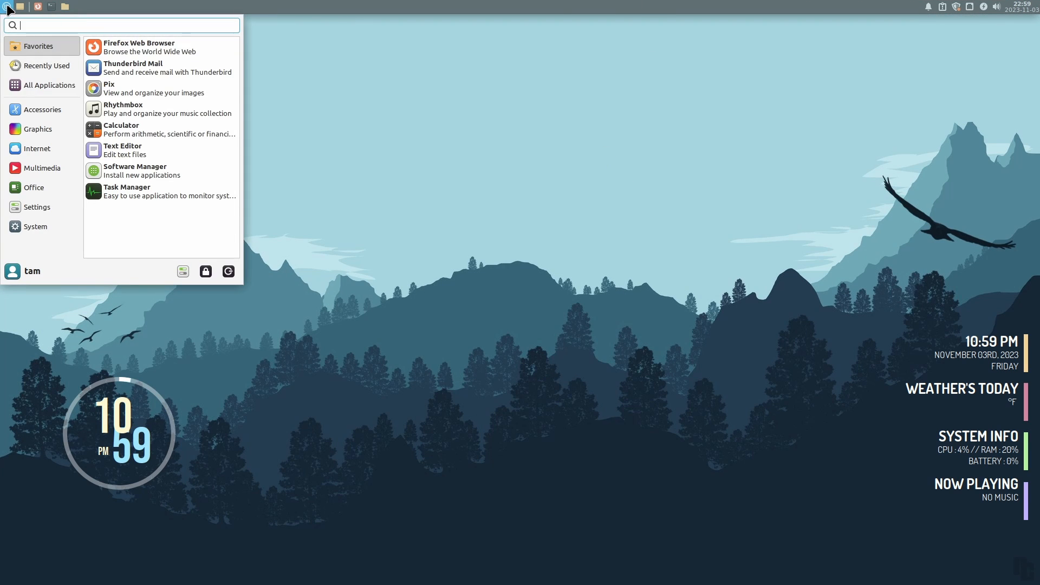
left_click(32, 207)
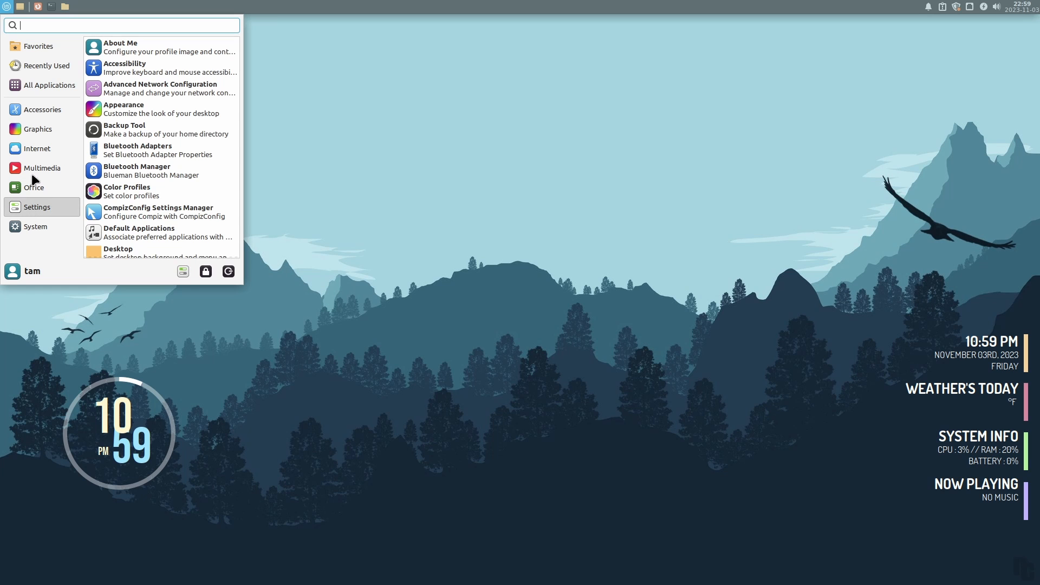
left_click(115, 108)
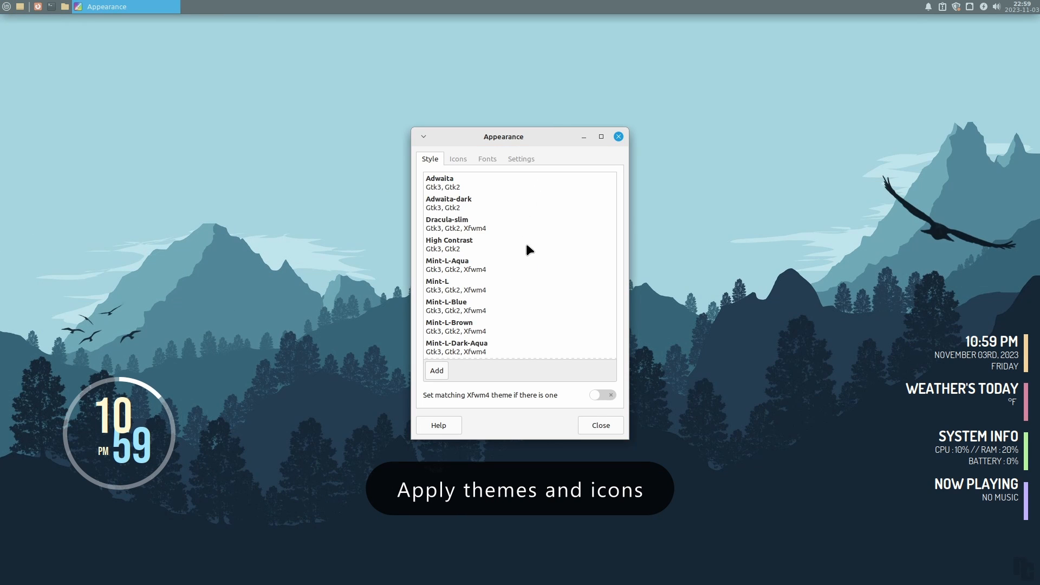
left_click(465, 224)
left_click(602, 406)
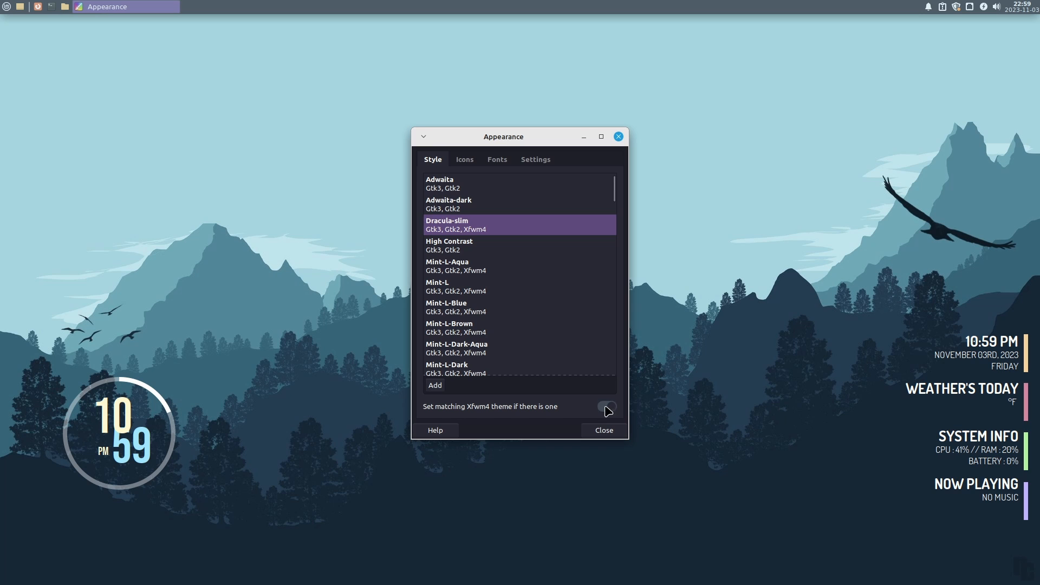
left_click(467, 210)
left_click(463, 232)
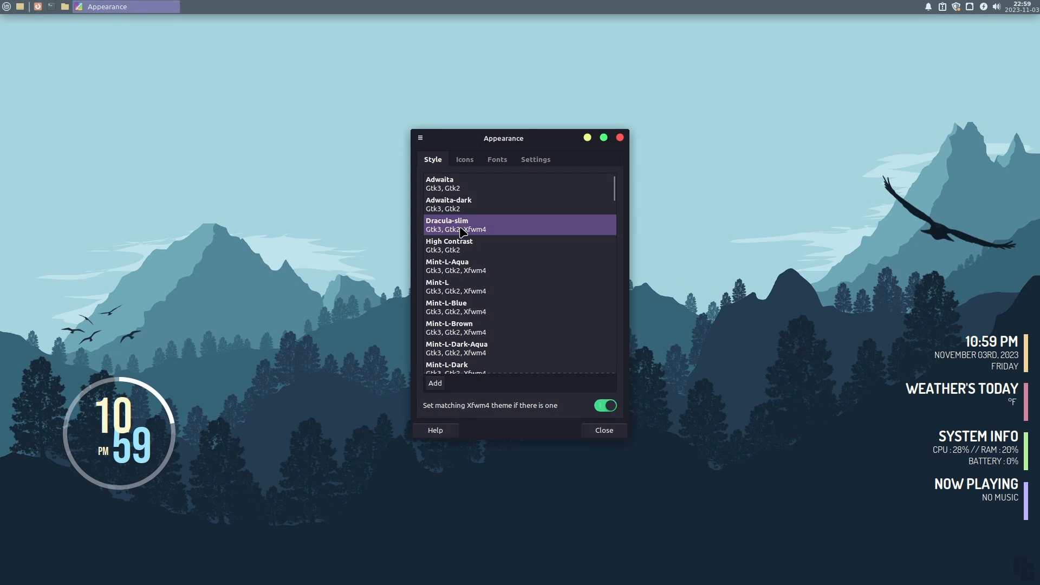
- Apply the Zafiro-Nord-Dark-Grey icon theme
left_click(465, 159)
scroll(531, 332, "down", 3)
scroll(530, 331, "down", 10)
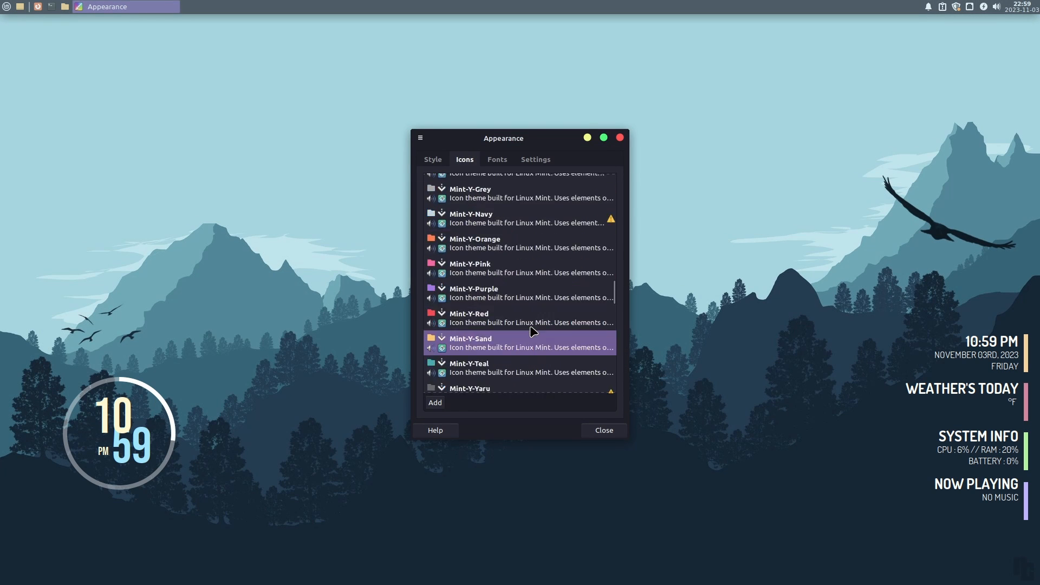
left_click(483, 381)
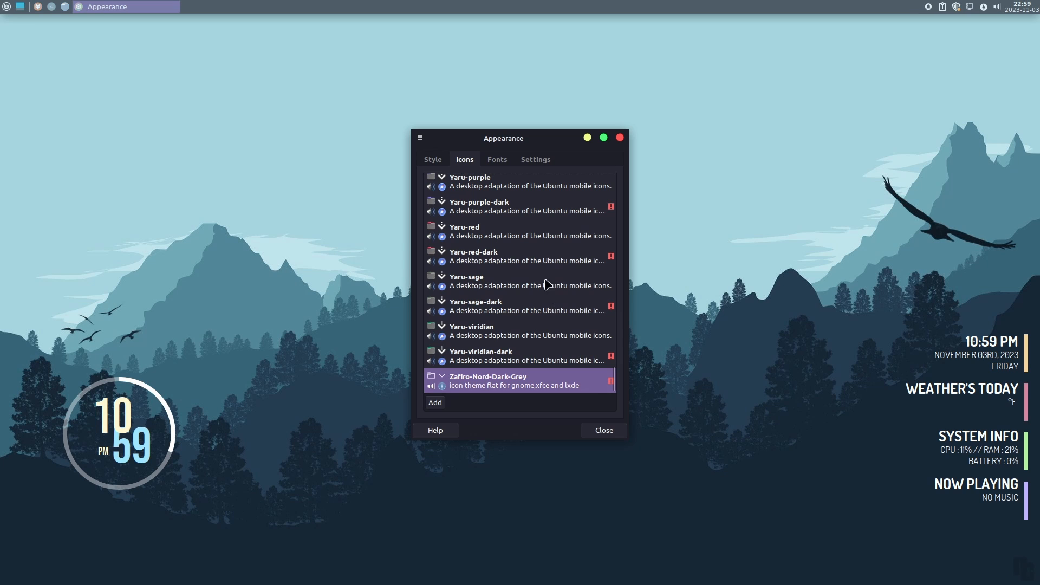
- Set the default font to Umpush Regular
left_click(501, 165)
left_click(544, 193)
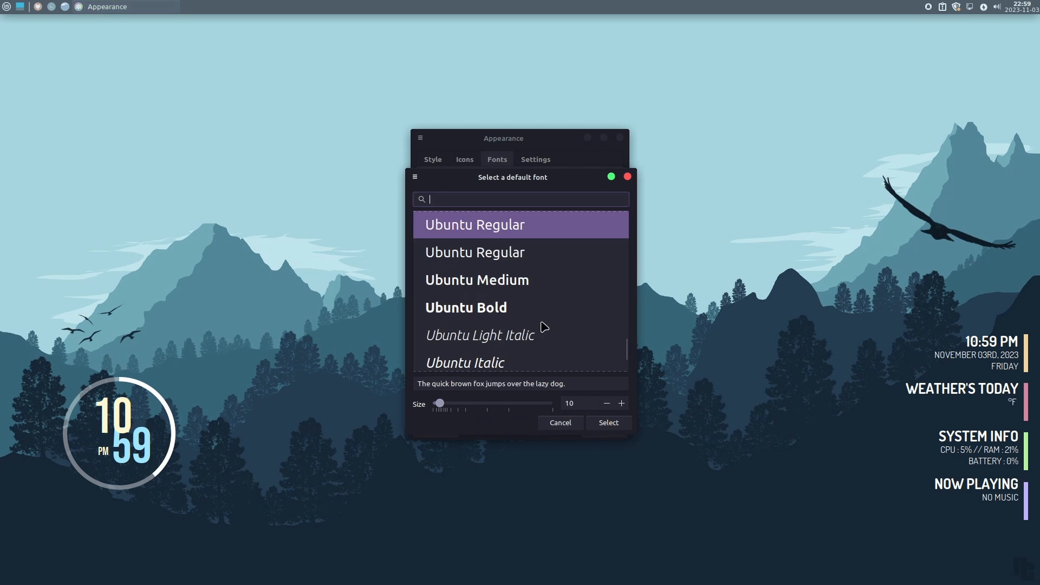
scroll(542, 320, "down", 5)
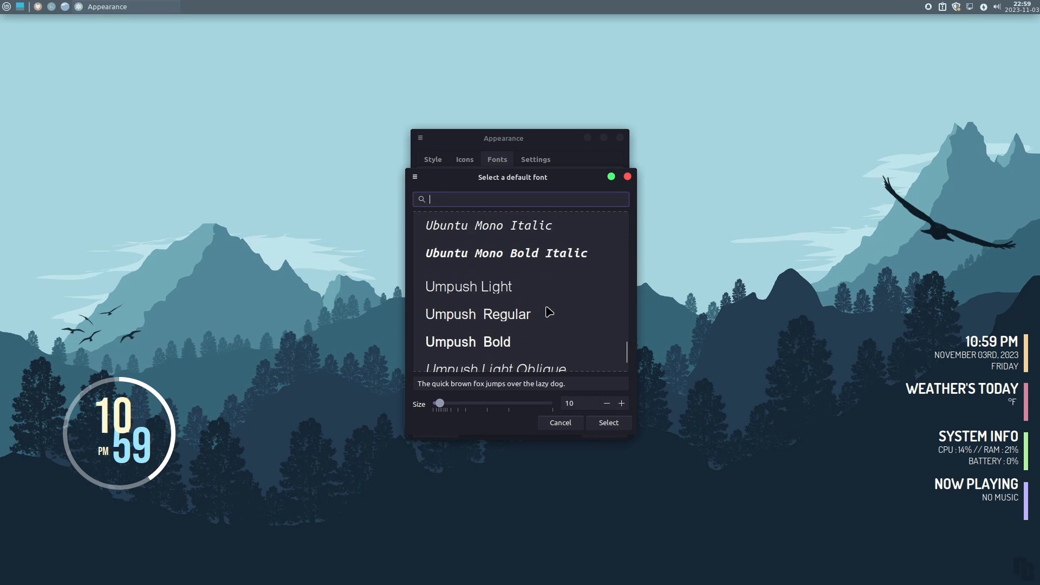
left_click(512, 313)
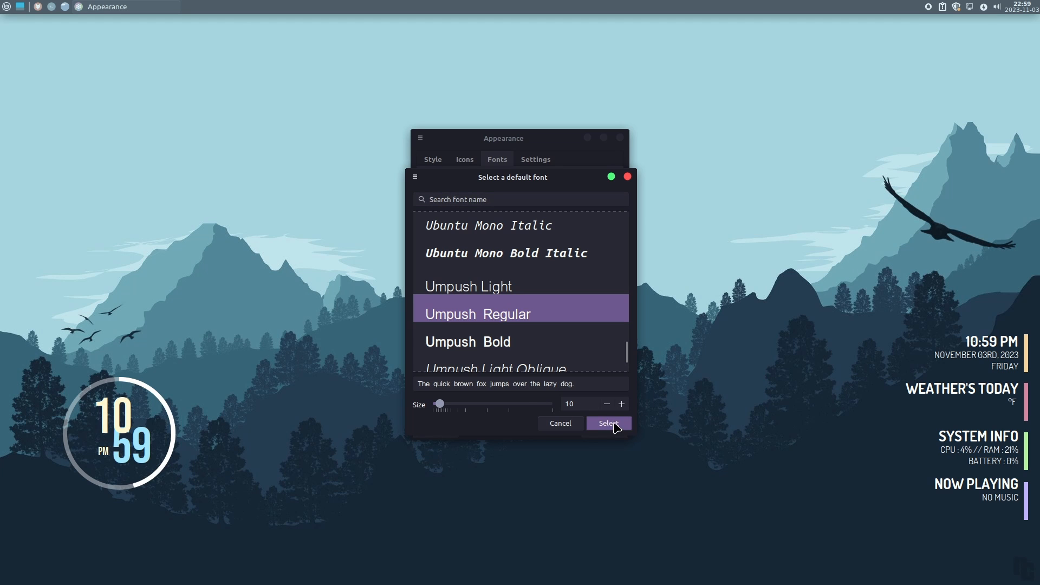
left_click(613, 424)
- Open the Whisker Menu properties and set the menu to show applications as icons
left_click(6, 6)
right_click(6, 6)
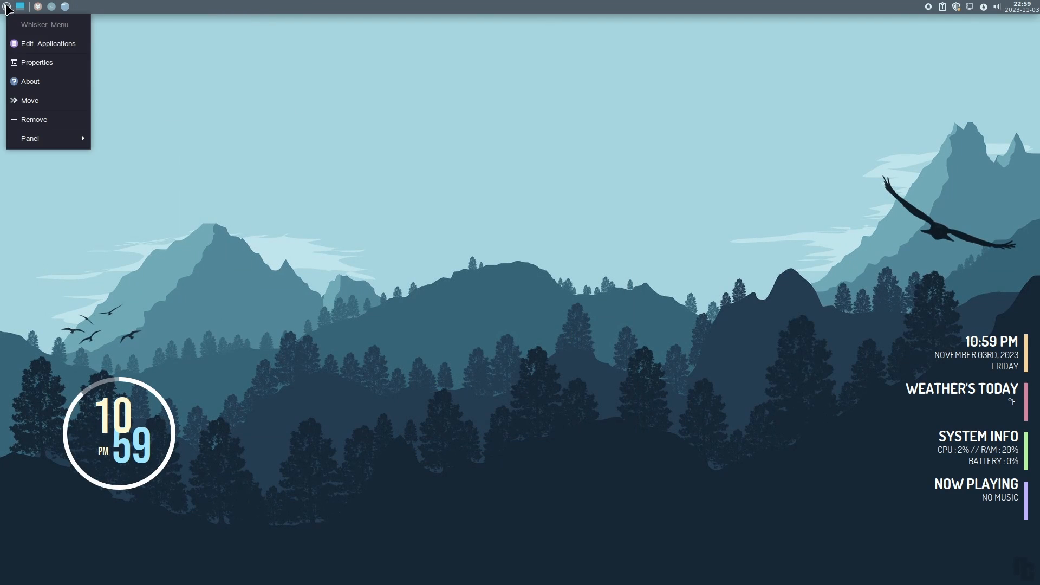
left_click(53, 60)
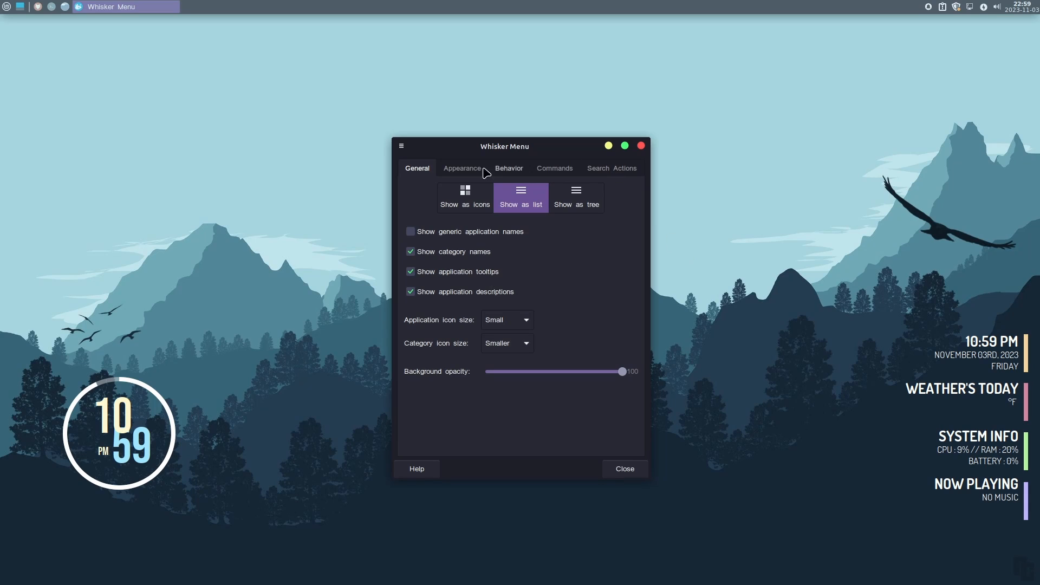
left_click(462, 168)
left_click(417, 168)
left_click(466, 199)
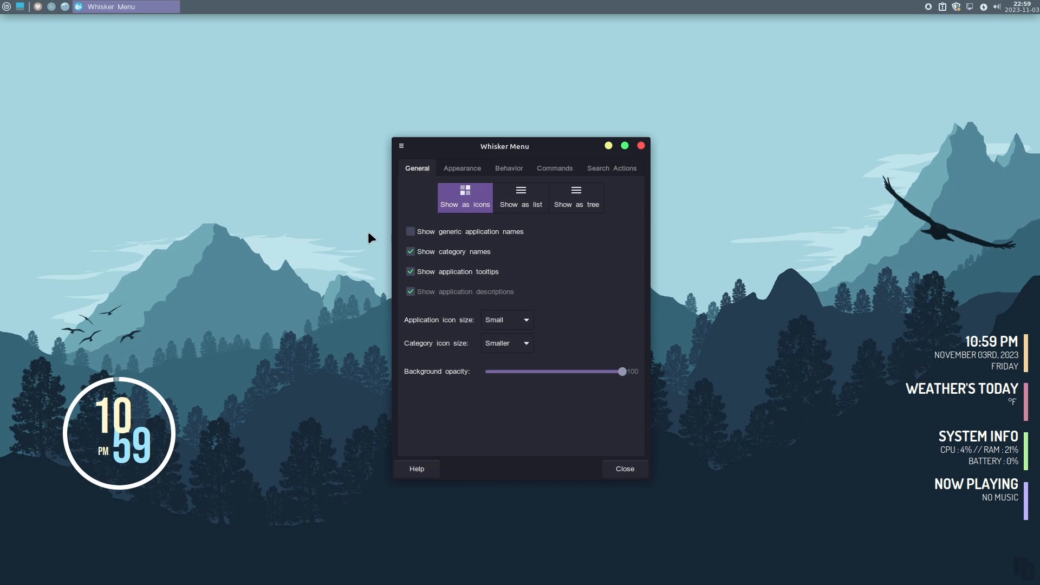
- Position the Whisker Menu categories horizontally, disable placing them next to the panel button, and preview the menu
left_click(462, 168)
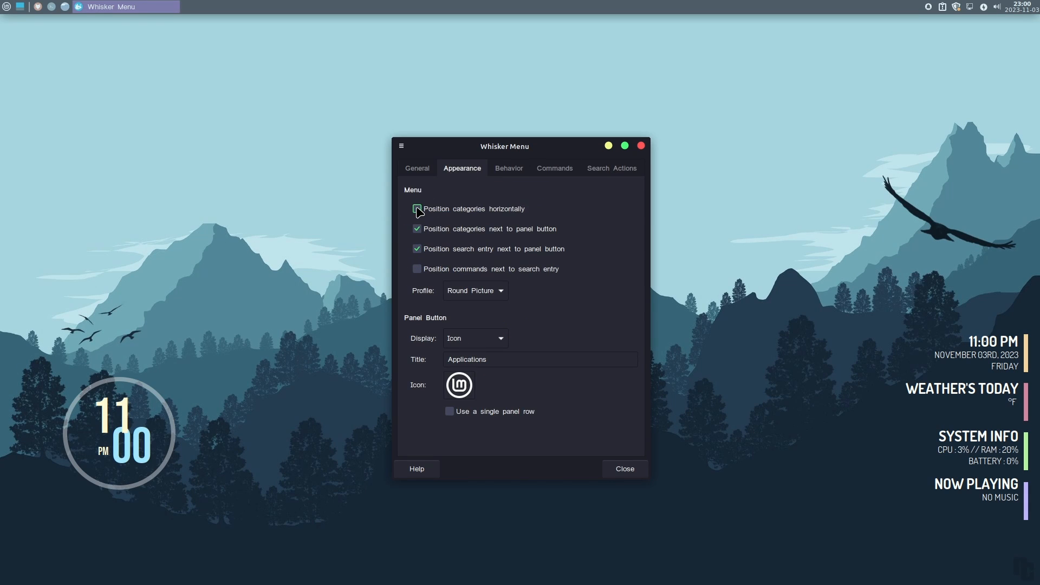
left_click(417, 208)
left_click(417, 229)
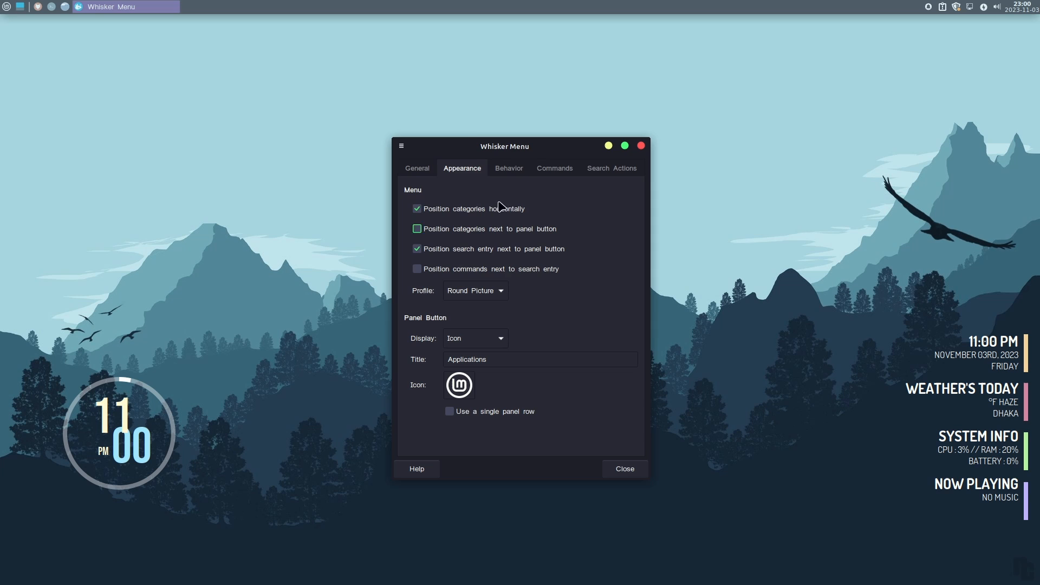
left_click(8, 7)
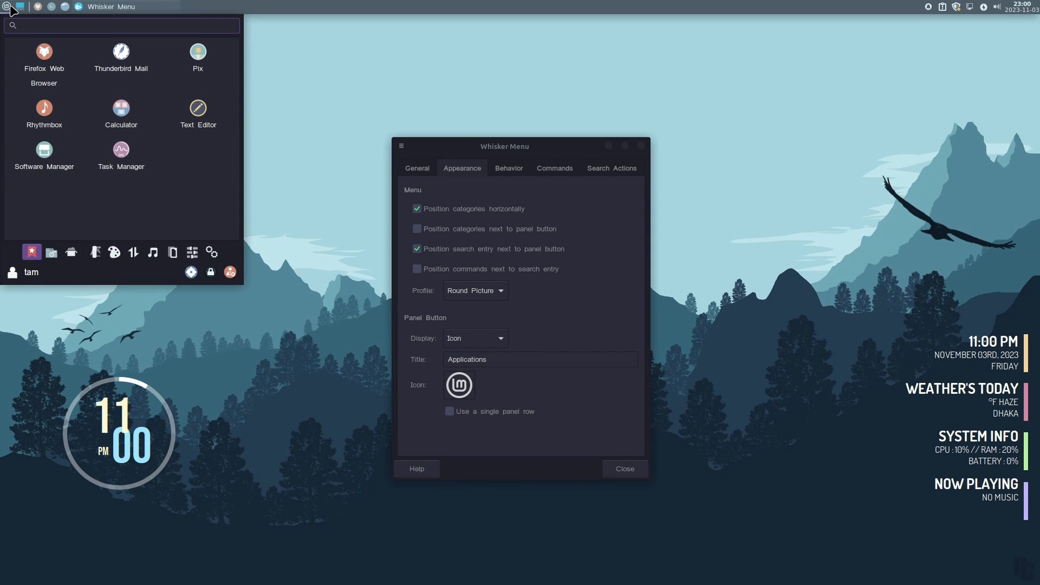
left_click(8, 7)
- Set the Whisker Menu background opacity to 81, check the menu's look across its categories, and close the properties
left_click(417, 168)
left_click(8, 6)
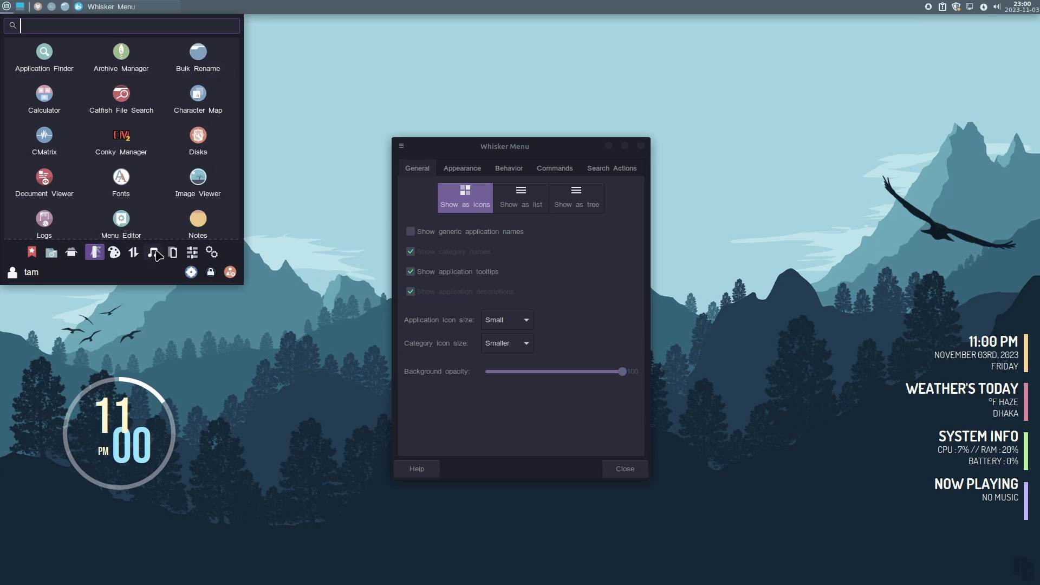
mouse_move(191, 252)
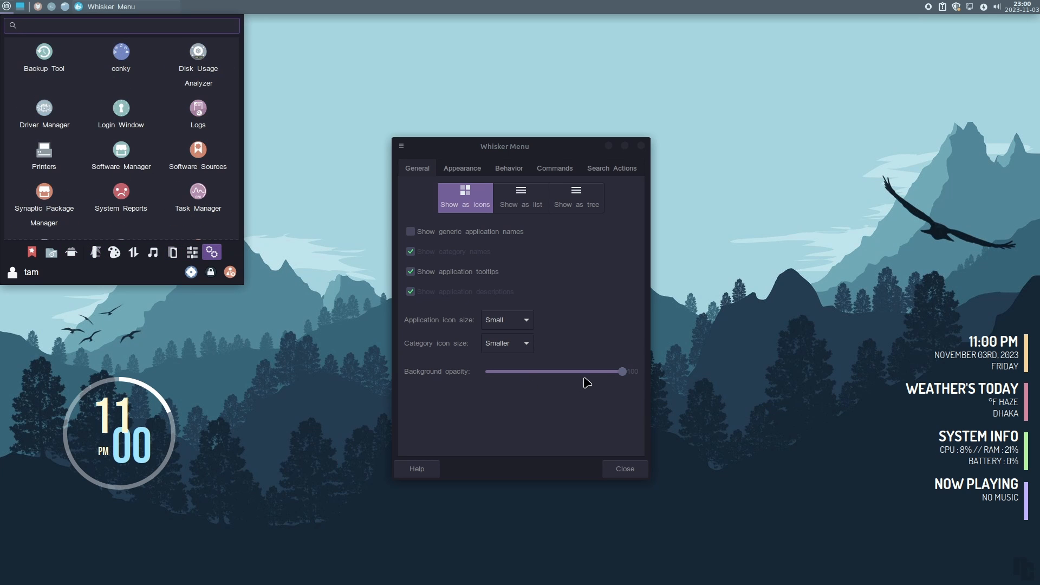
left_click_drag(621, 371, 596, 371)
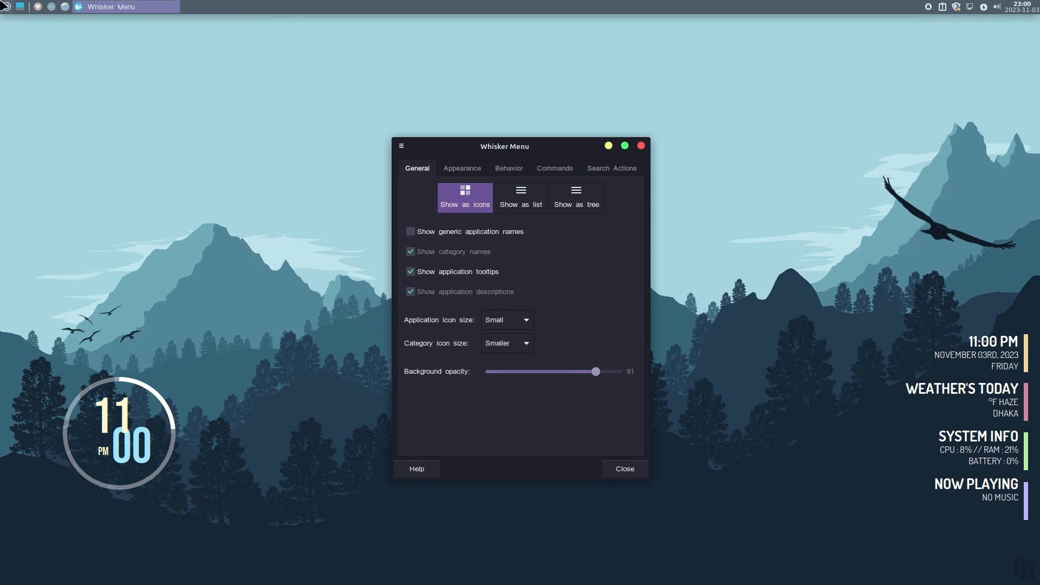
left_click(4, 4)
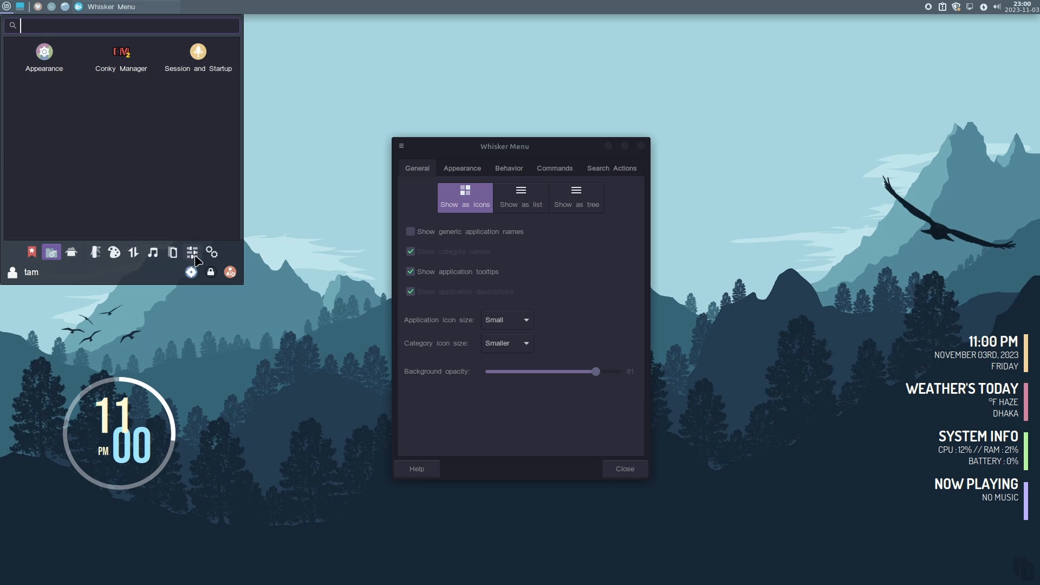
mouse_move(212, 254)
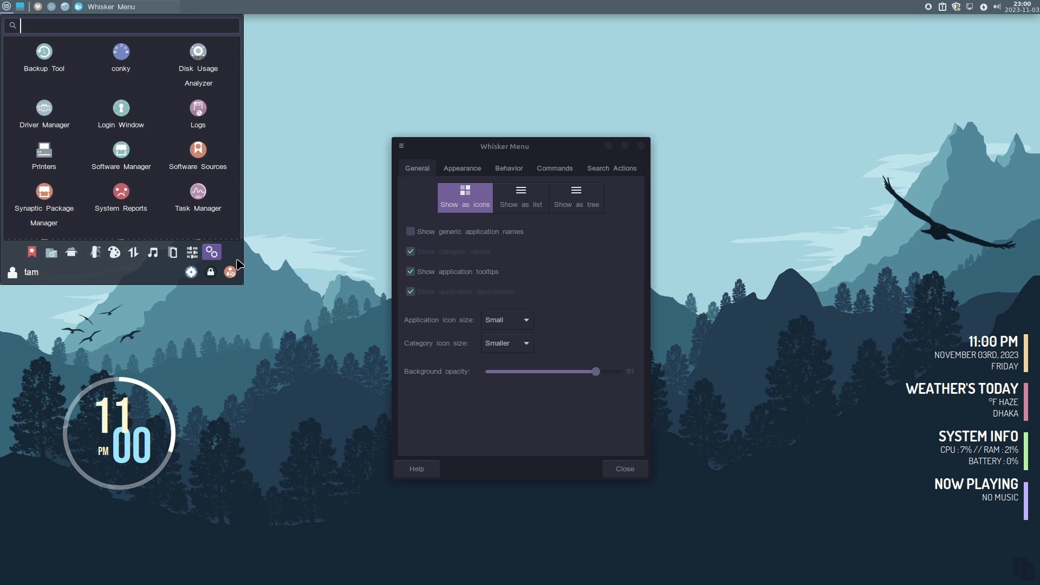
left_click(627, 472)
left_click(627, 472)
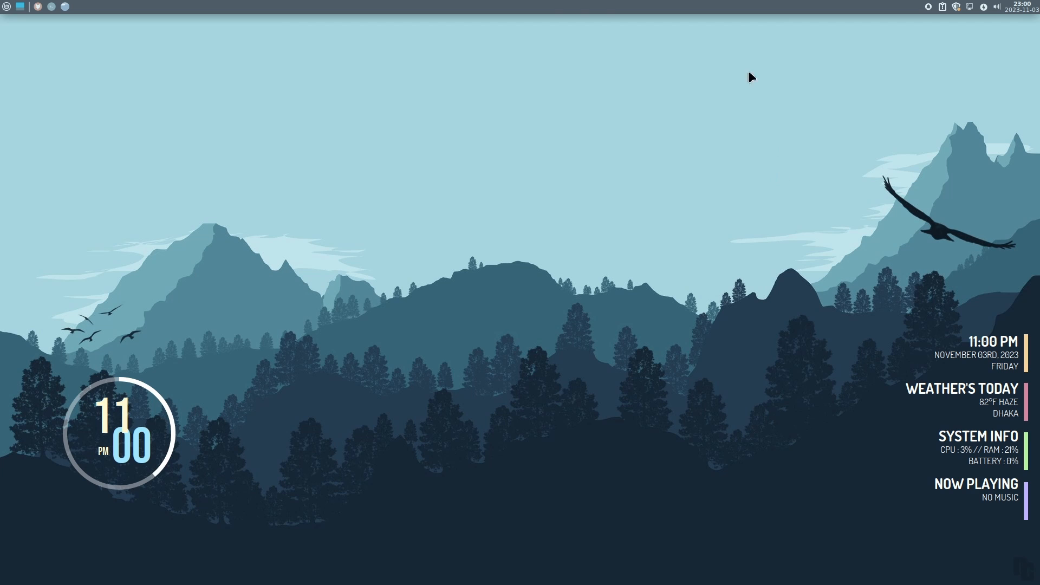
- Open a terminal and set its preferences to use system theme colors for text and background
left_click(51, 10)
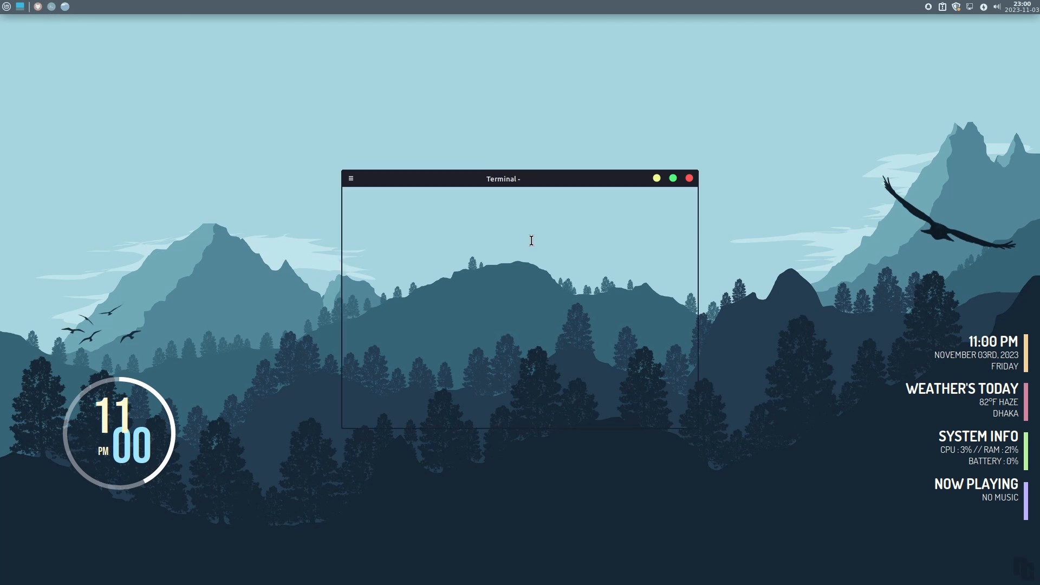
right_click(588, 248)
left_click(625, 484)
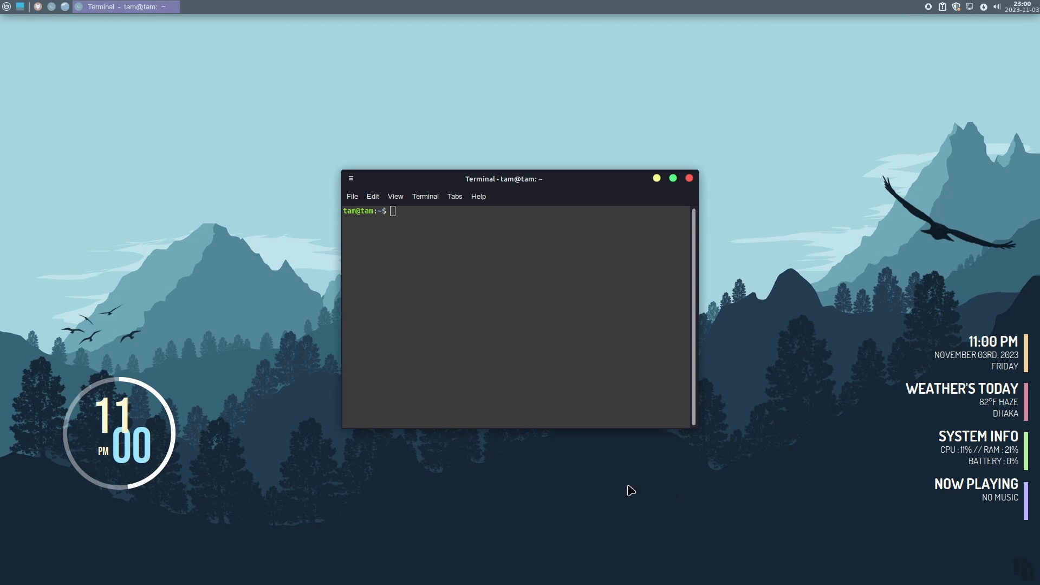
left_click(426, 139)
left_click(460, 135)
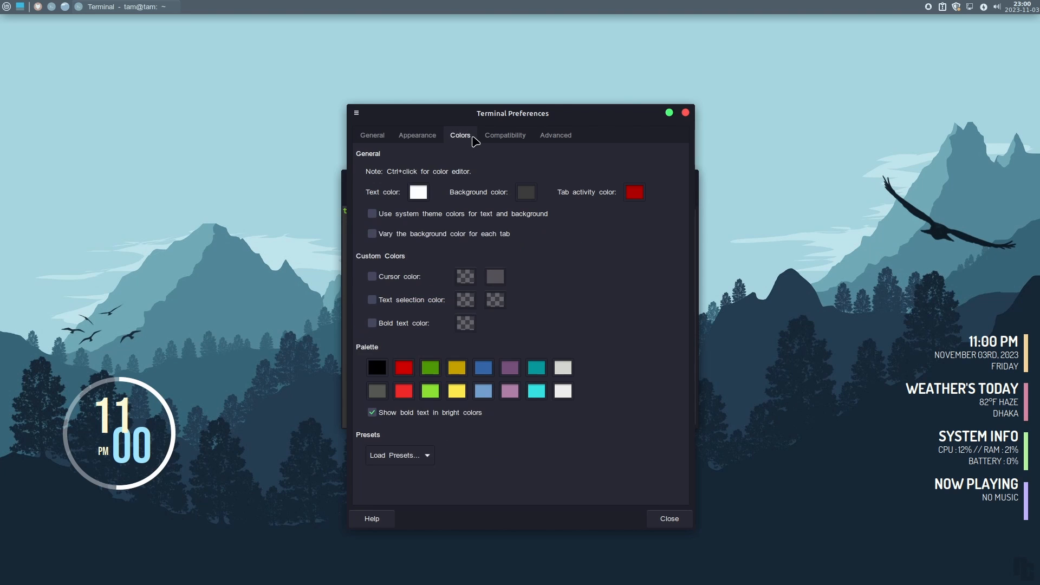
left_click(371, 213)
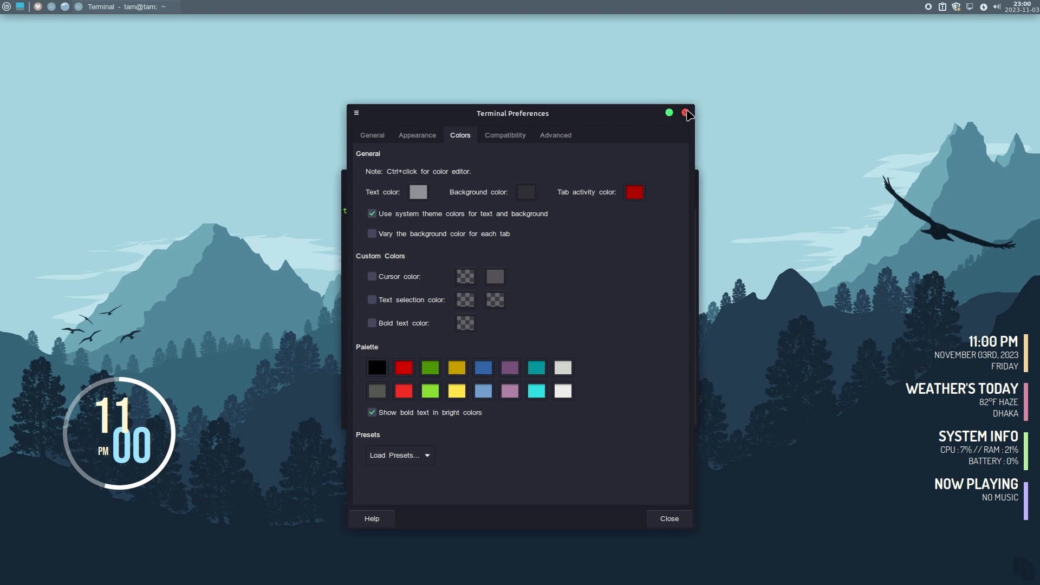
left_click(685, 112)
- Run "sudo apt install plank", enter the sudo password, accept the installation with y, and close the terminal
type("sudo ap")
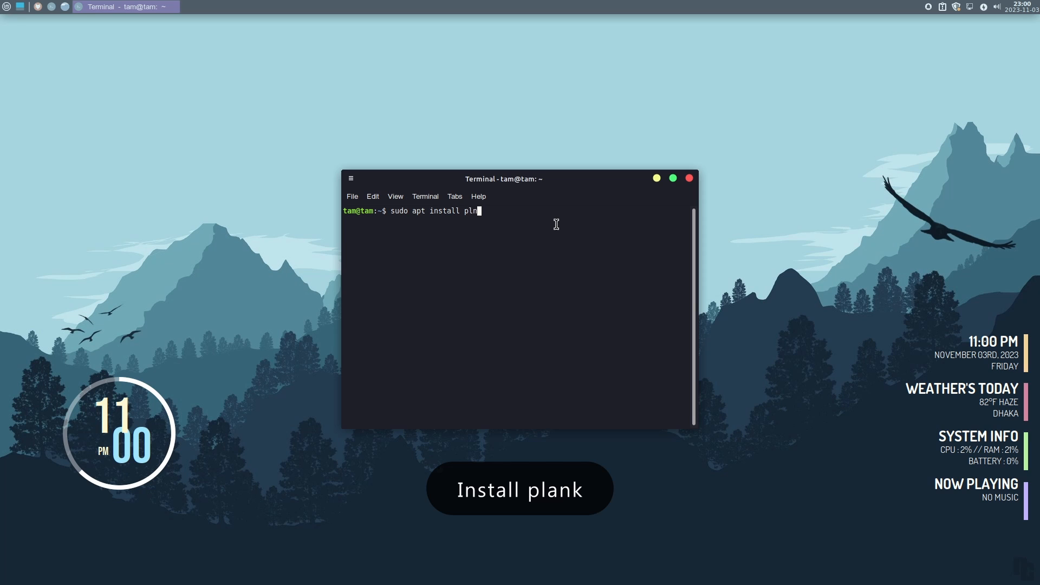
type("t install plank")
key("Return")
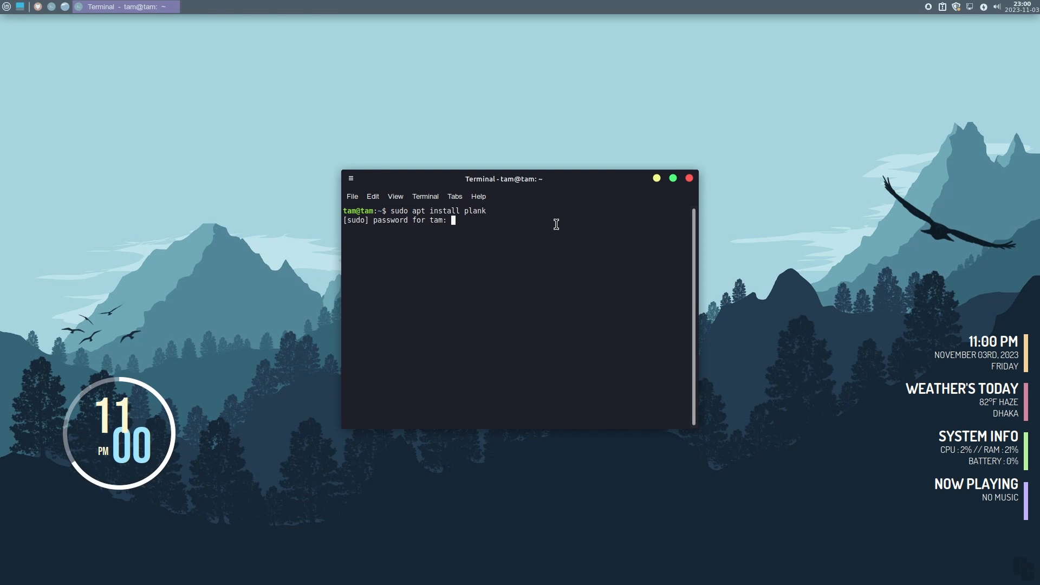
key("Return")
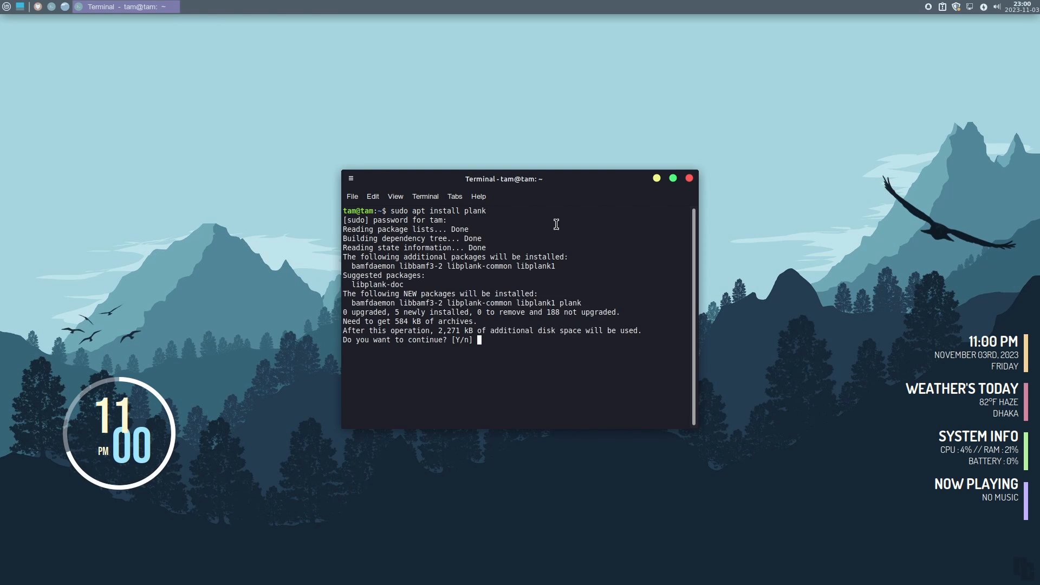
type("y")
key("Return")
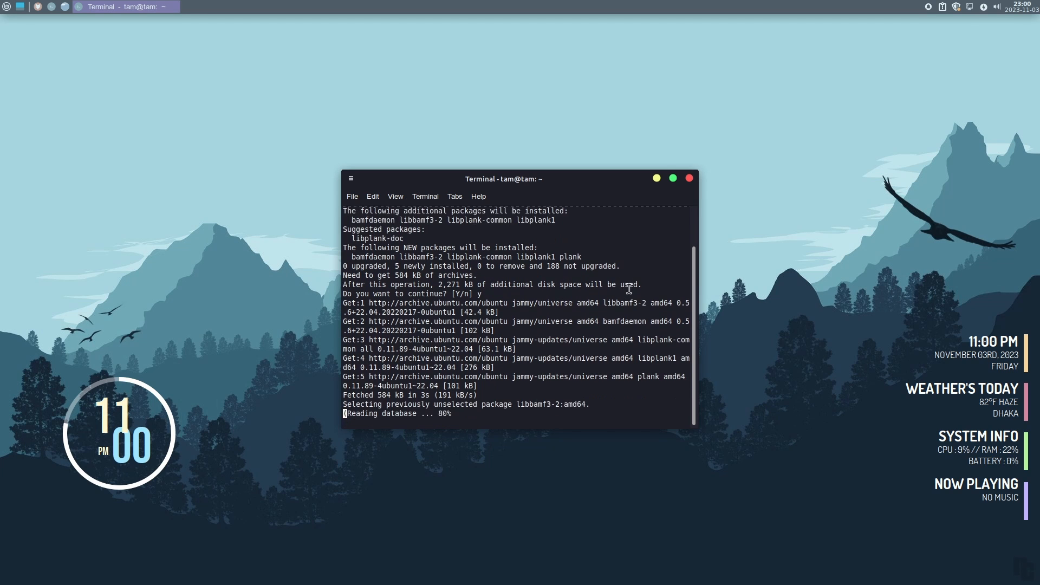
left_click(689, 178)
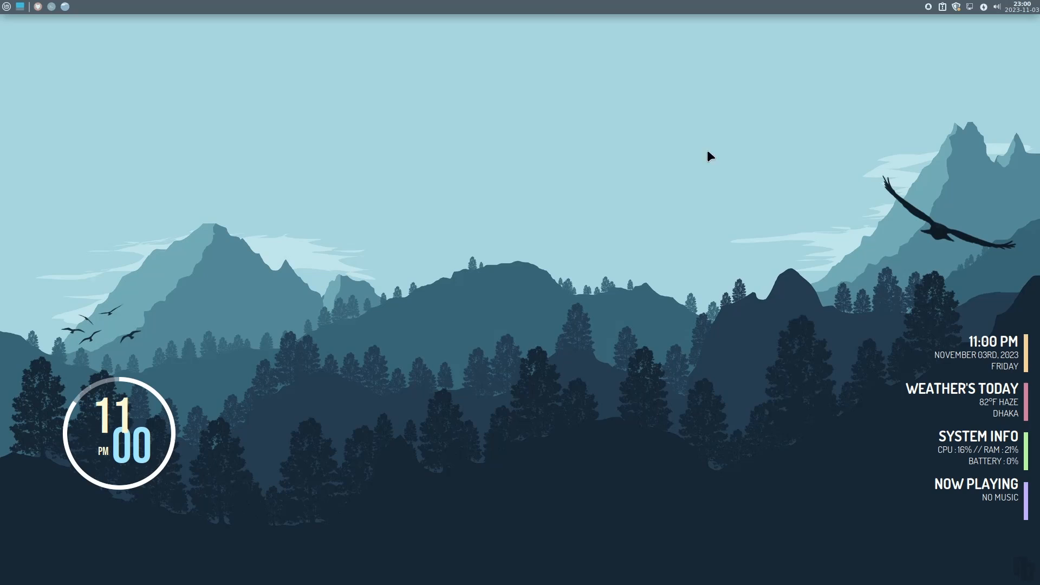
- Search the applications menu for "pla" and launch Plank
left_click(7, 8)
type("pla")
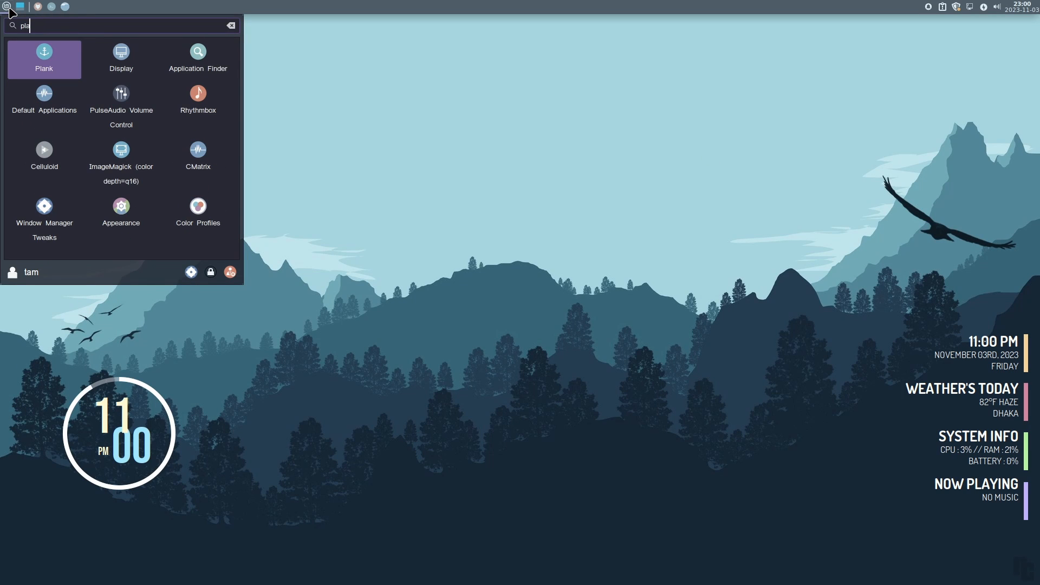
left_click(59, 48)
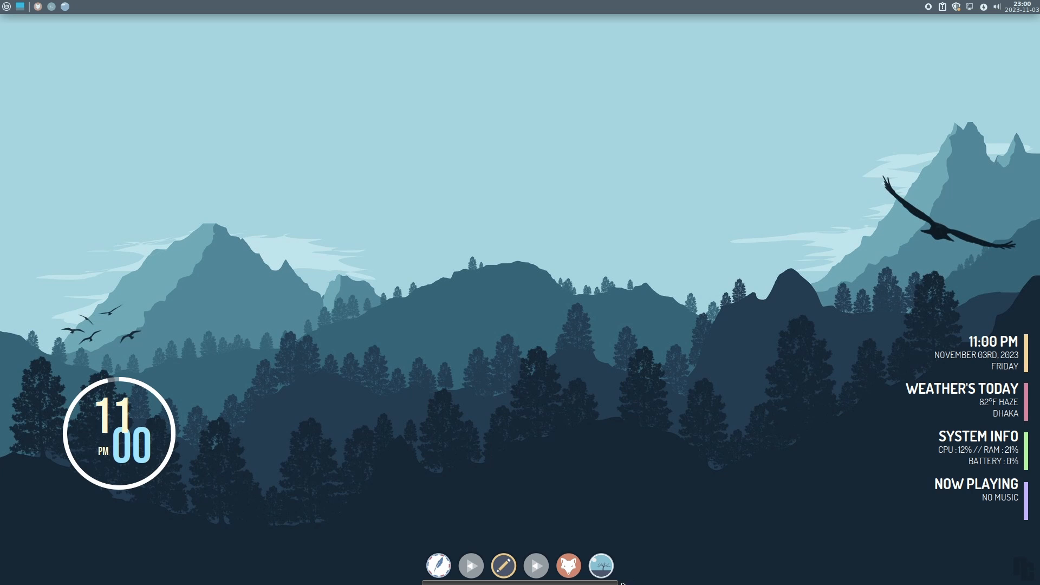
- Open the Plank dock preferences, set the icon size to 29 and the theme to Transparent, and close them
right_click(620, 581)
left_click(649, 542)
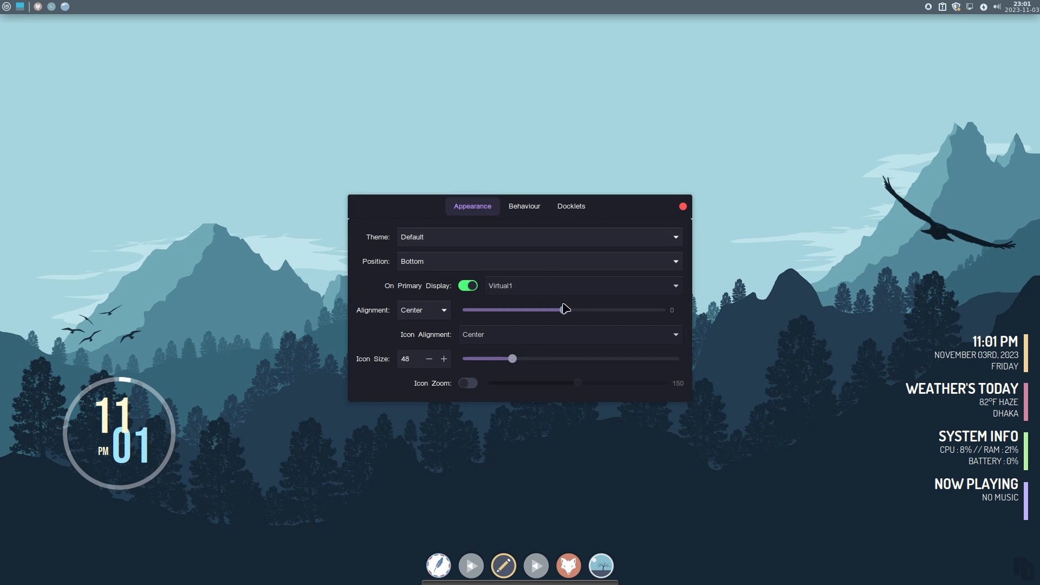
left_click_drag(512, 359, 473, 362)
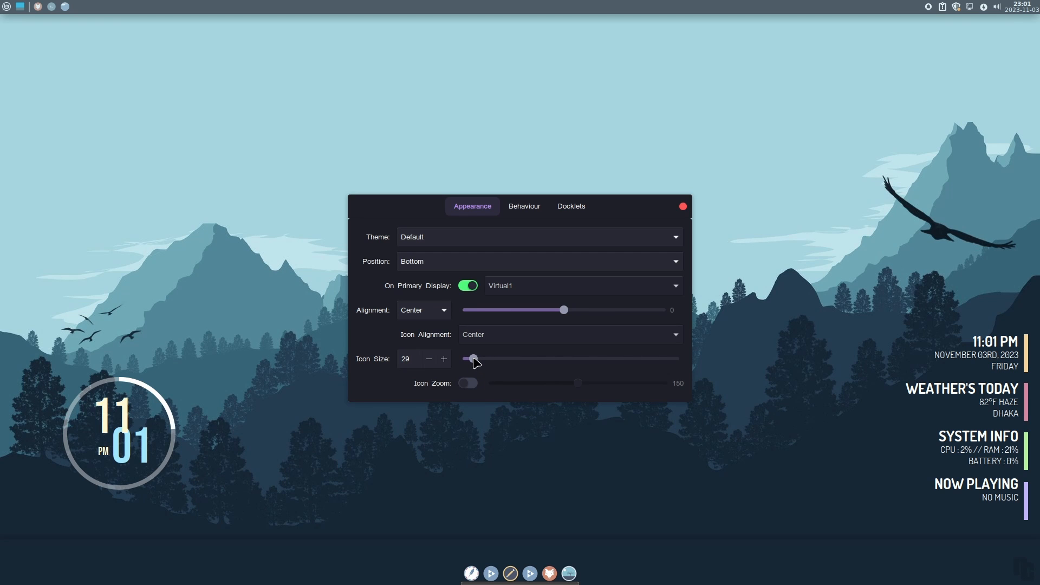
left_click(491, 242)
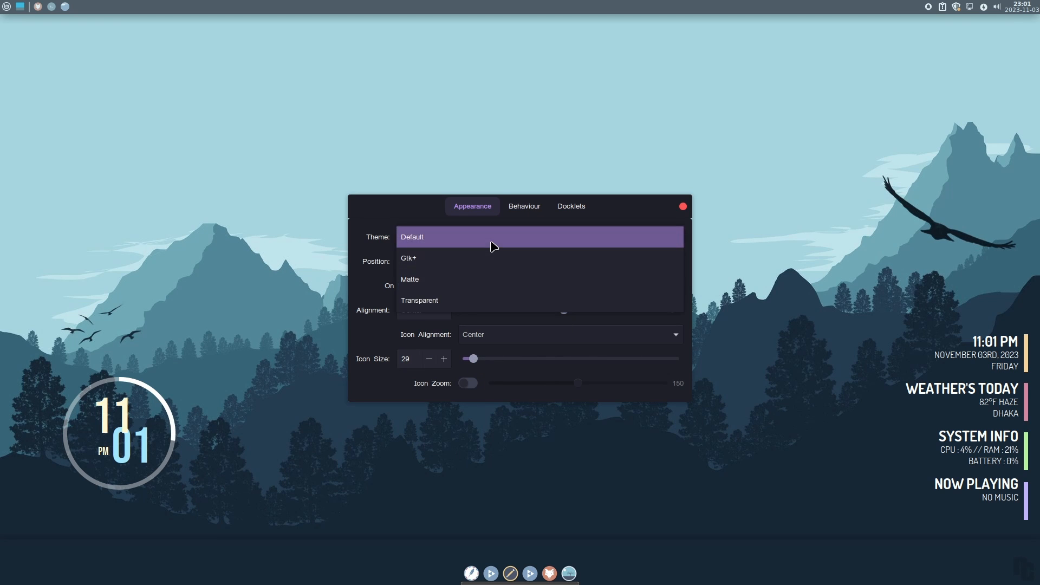
left_click(432, 300)
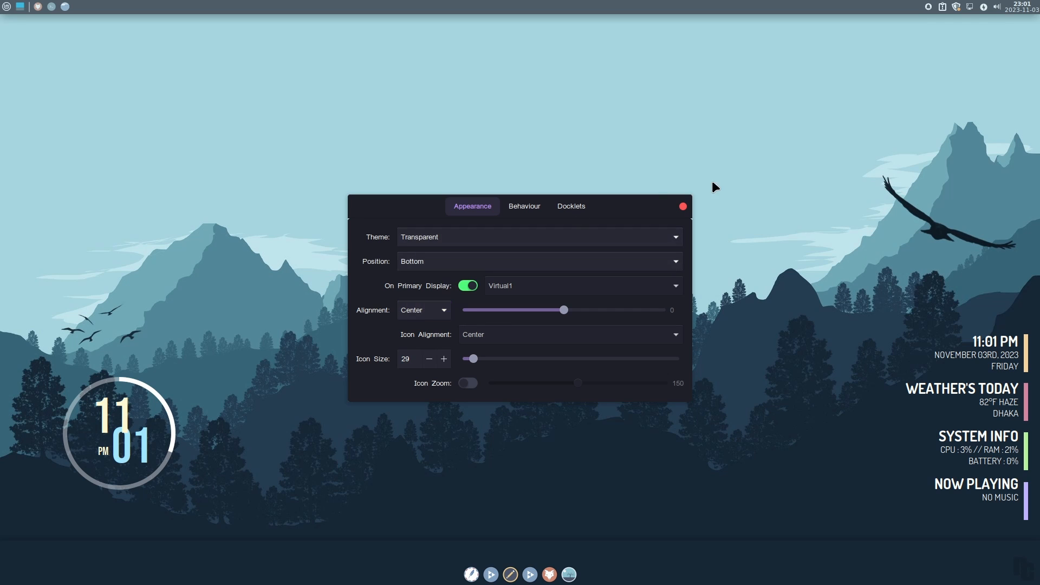
left_click(683, 206)
- Open Window Manager Tweaks, disable shadows under dock windows in the compositor settings, and close the window
left_click(5, 7)
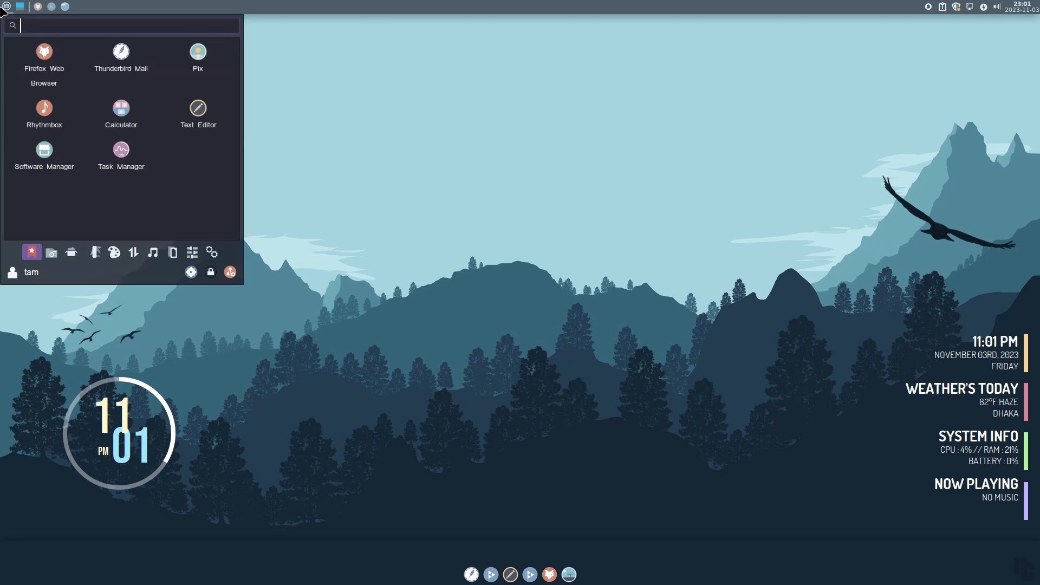
type("window")
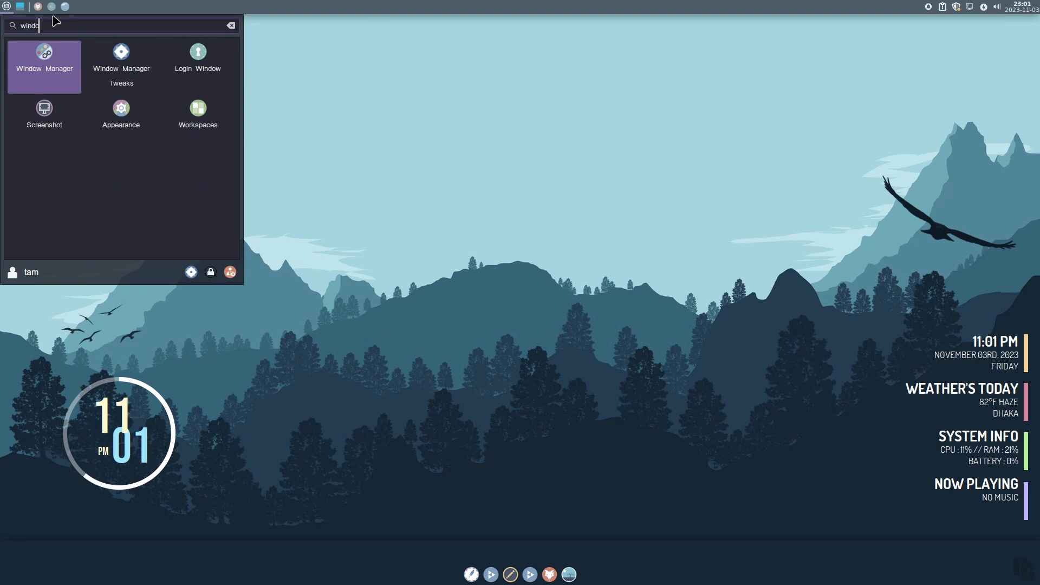
left_click(133, 64)
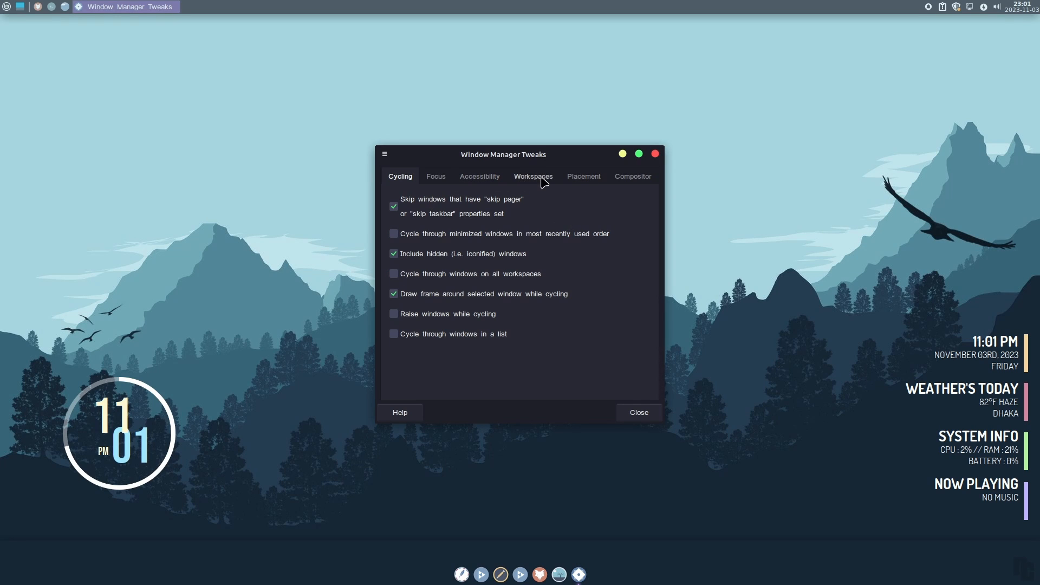
left_click(628, 177)
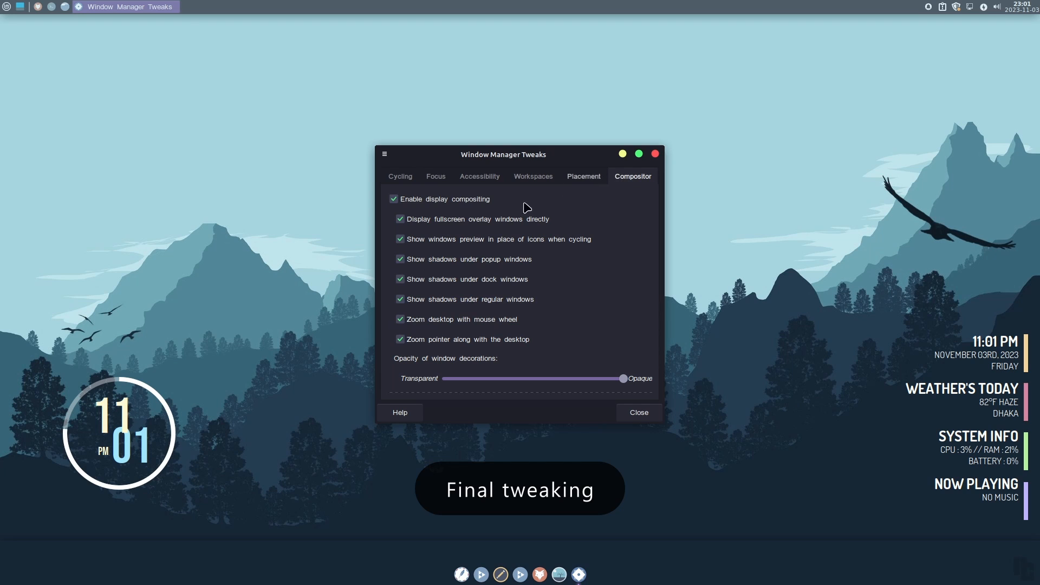
left_click(399, 219)
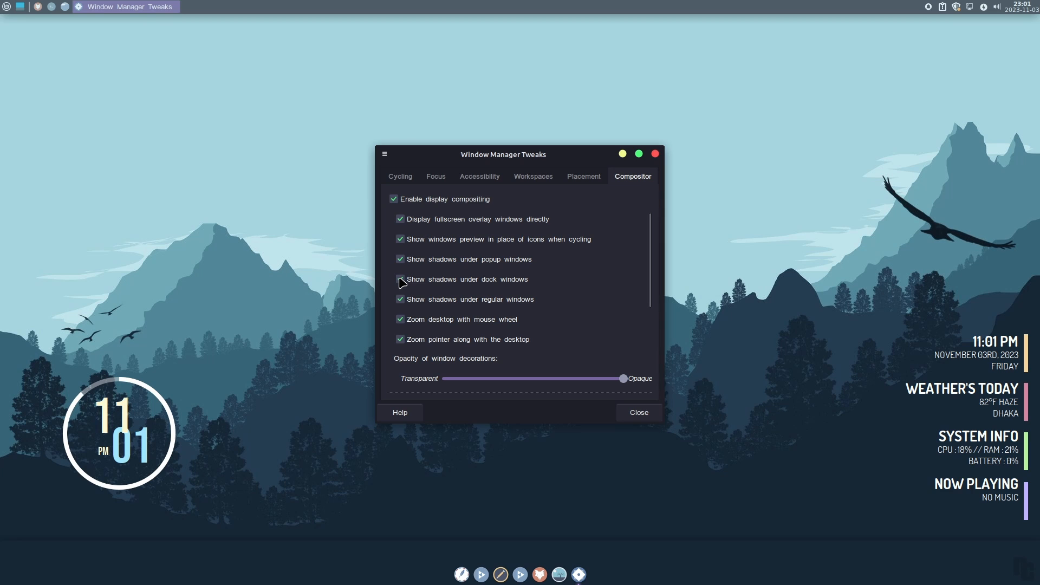
left_click(399, 279)
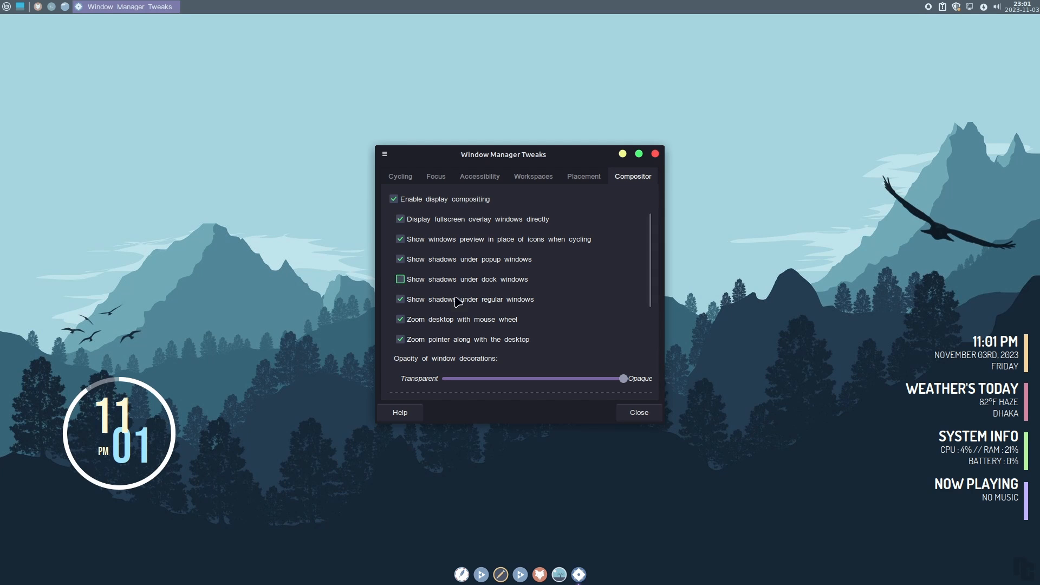
left_click(655, 154)
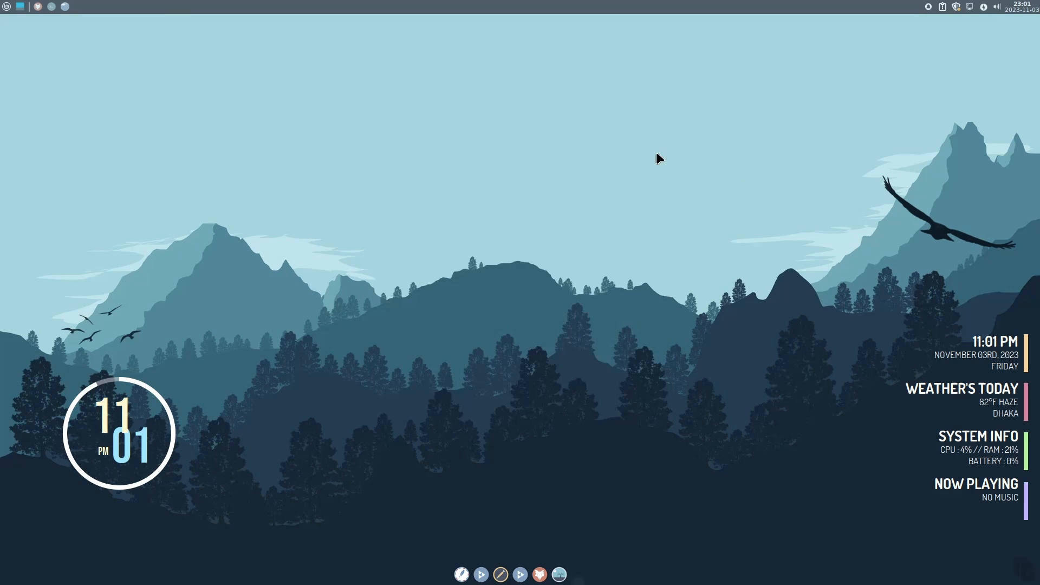
- Add the Task Manager and Software Manager launchers from the applications menu to the Plank dock
left_click(5, 7)
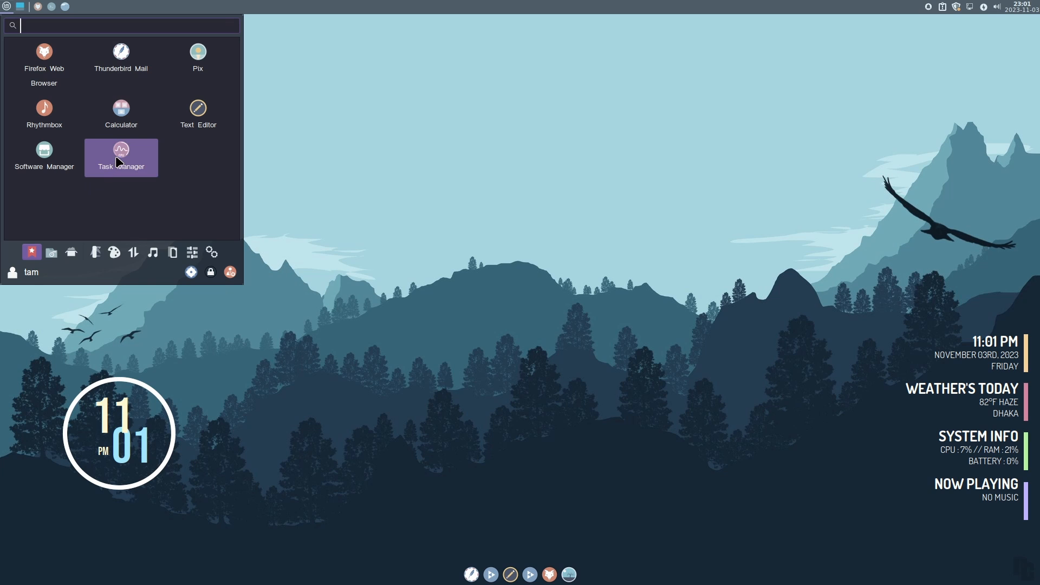
left_click_drag(116, 155, 553, 578)
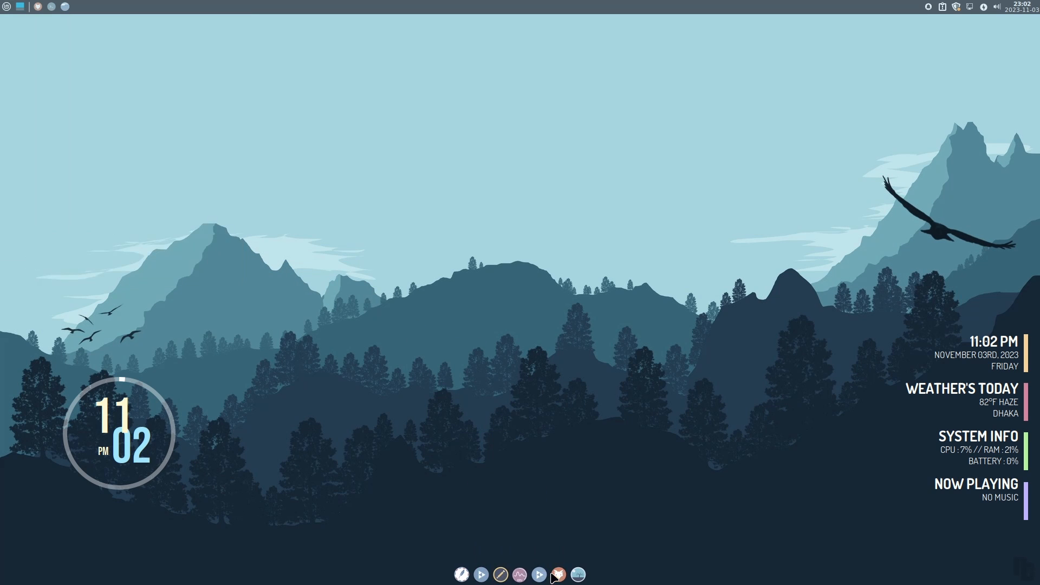
left_click(5, 6)
left_click_drag(44, 146, 278, 267)
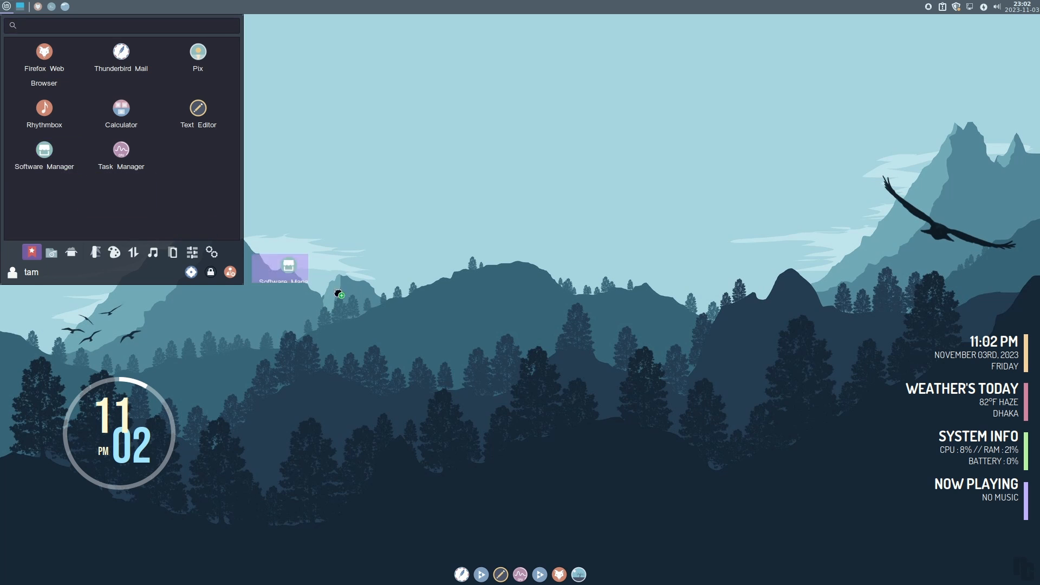
left_click_drag(279, 267, 511, 569)
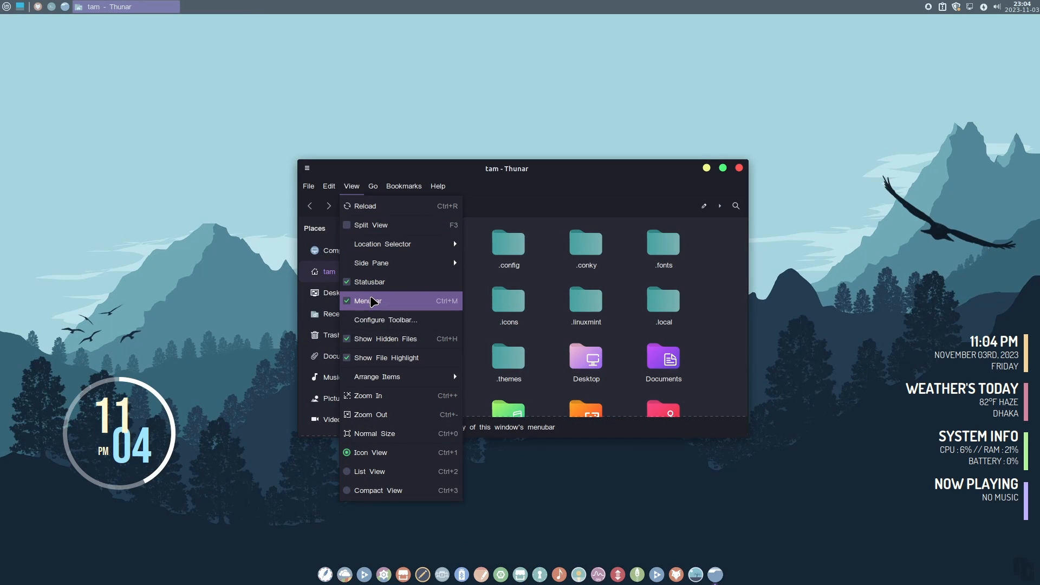
- Turn off the status bar and the display of hidden files in the Thunar file manager
left_click(369, 282)
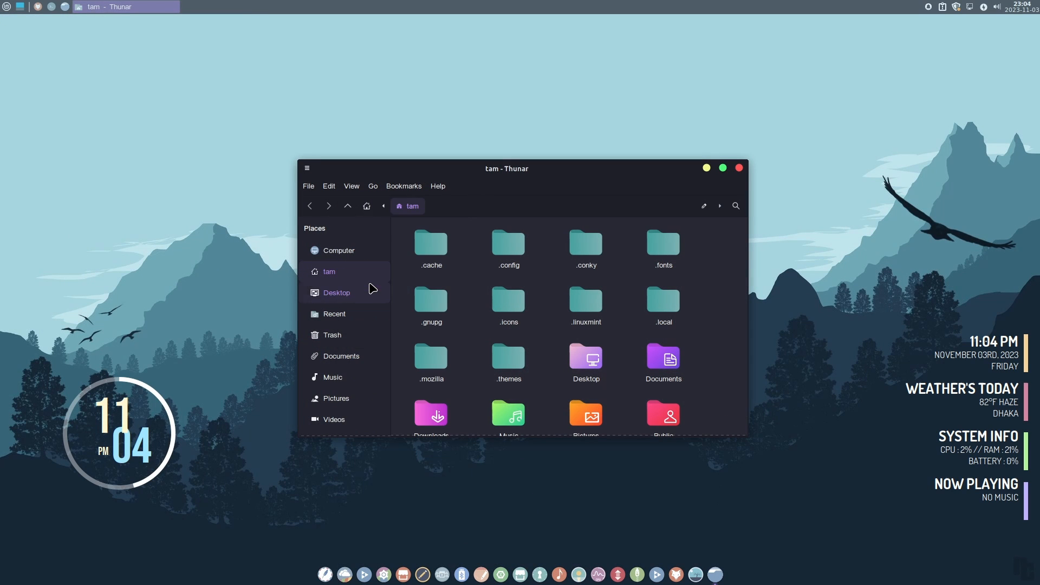
left_click(354, 187)
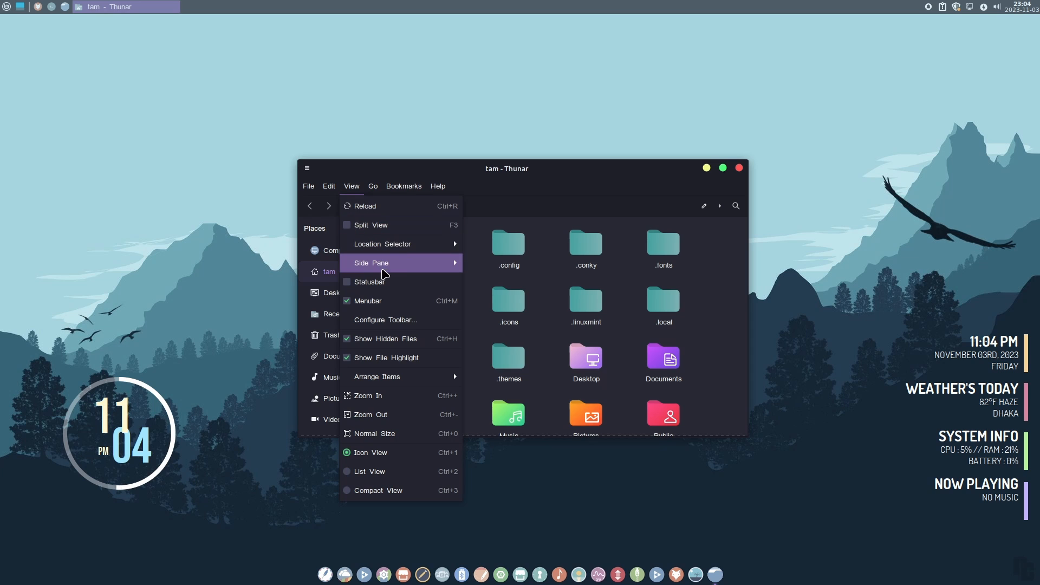
mouse_move(382, 270)
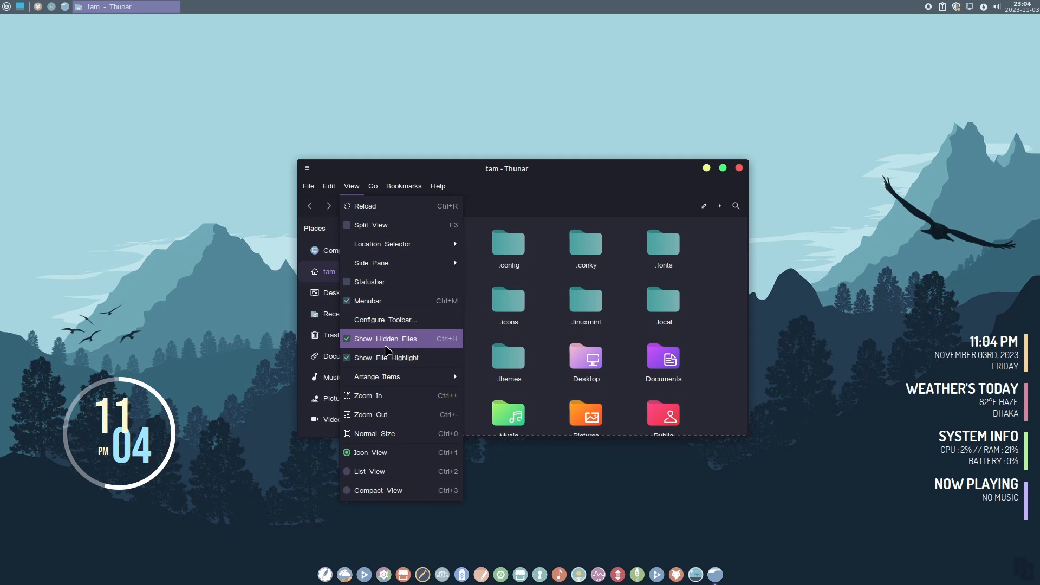
left_click(382, 339)
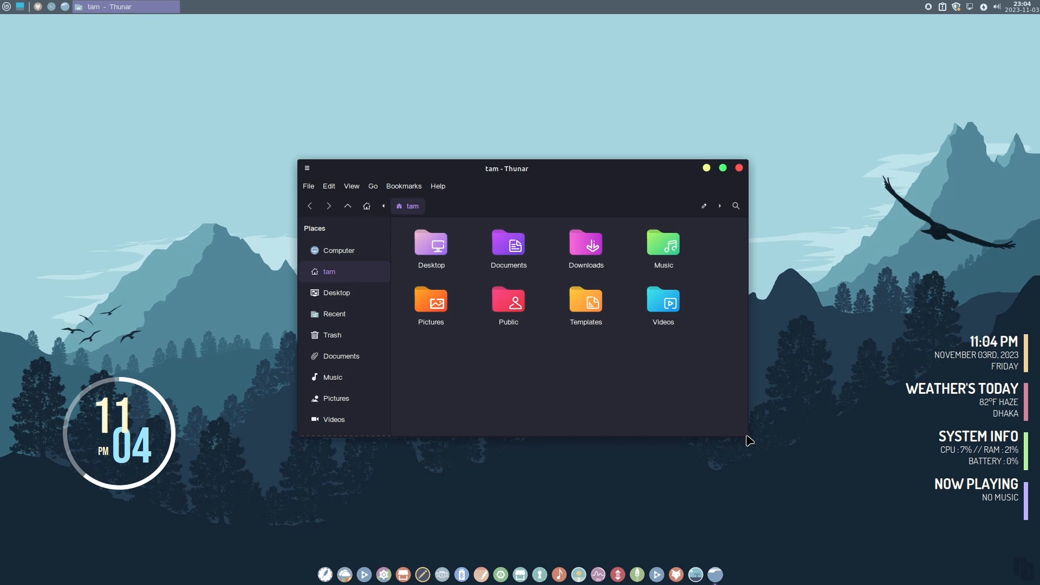
- Make the Thunar window slightly shorter and move it from the middle of the desktop to just above the round clock
left_click_drag(747, 436, 743, 408)
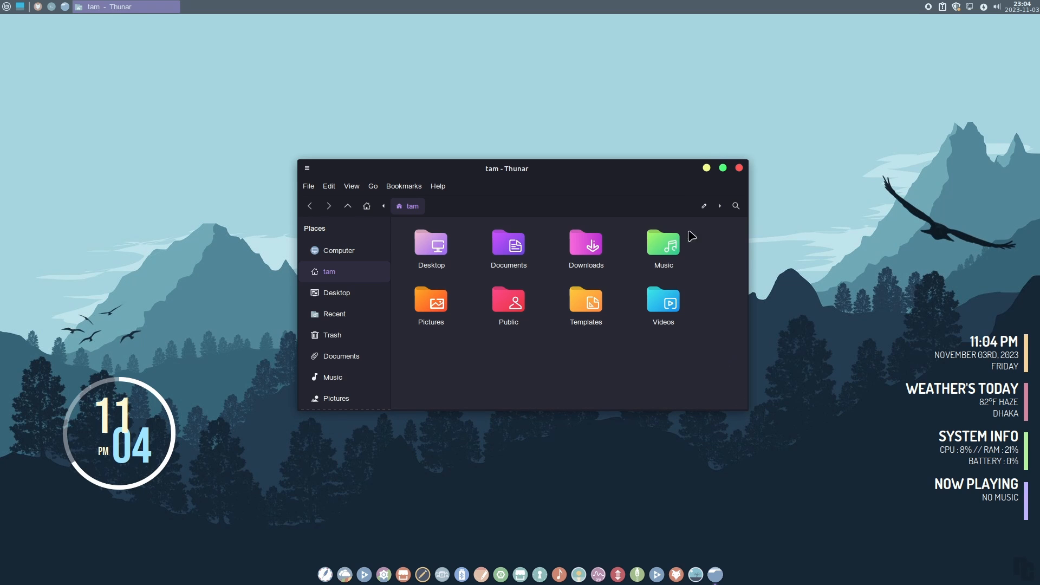
left_click_drag(647, 176, 418, 78)
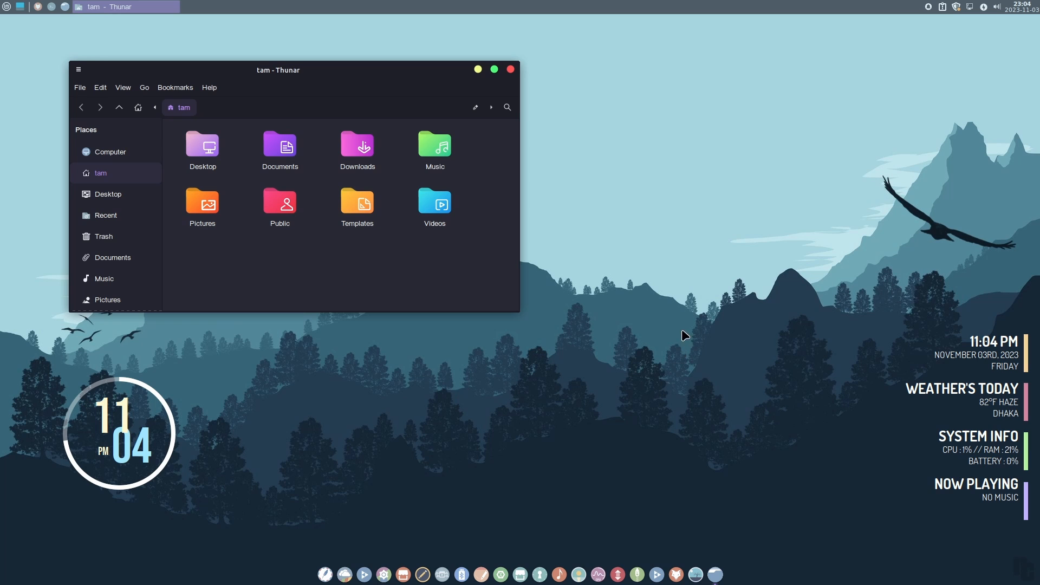
left_click_drag(414, 68, 380, 81)
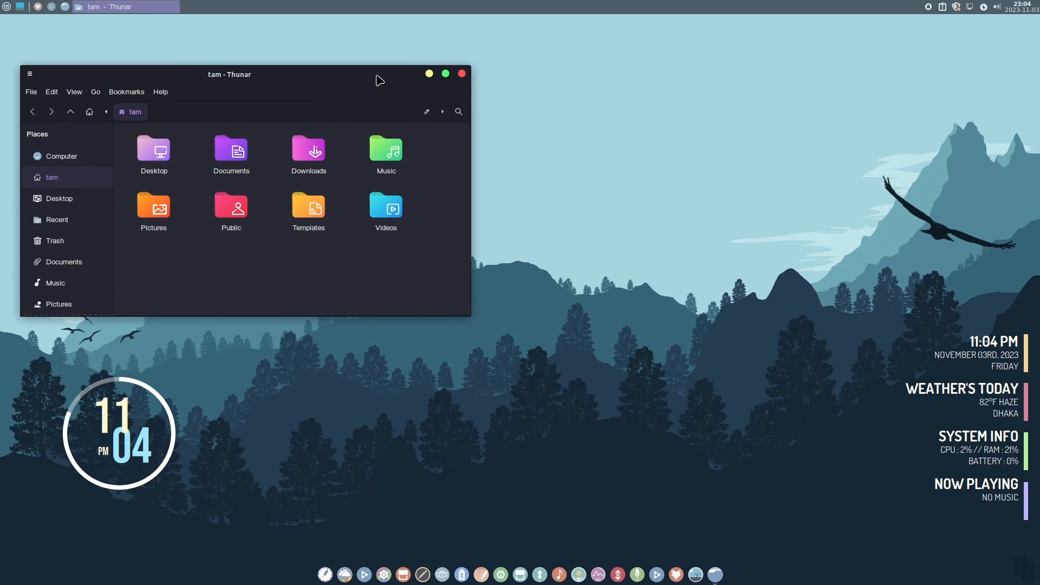
- View the applications menu alongside the Thunar window, moving the window back to the middle of the desktop, and close Thunar
left_click(5, 6)
left_click(6, 6)
left_click_drag(281, 77, 534, 147)
left_click(6, 7)
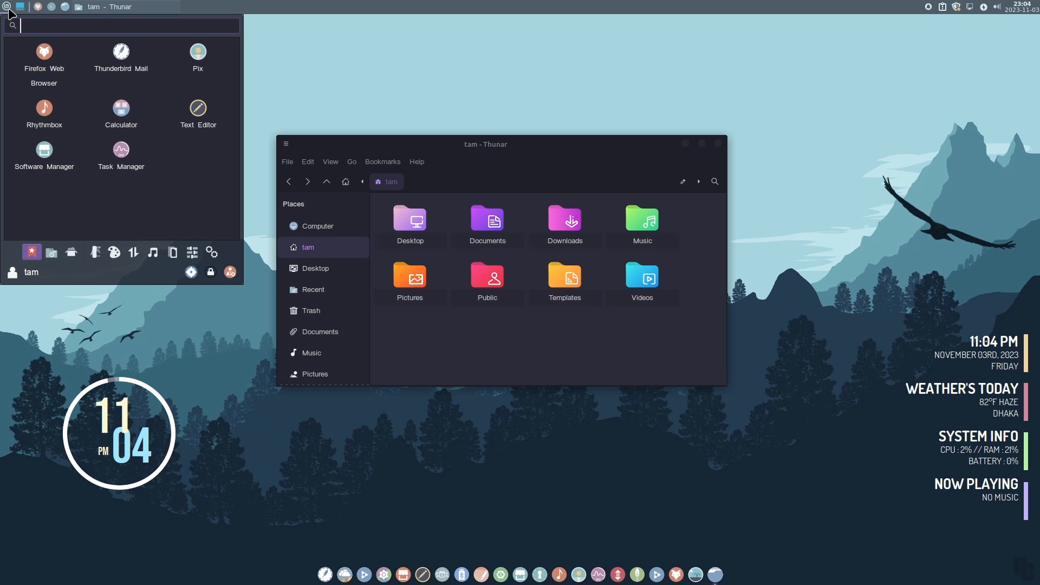
left_click(8, 8)
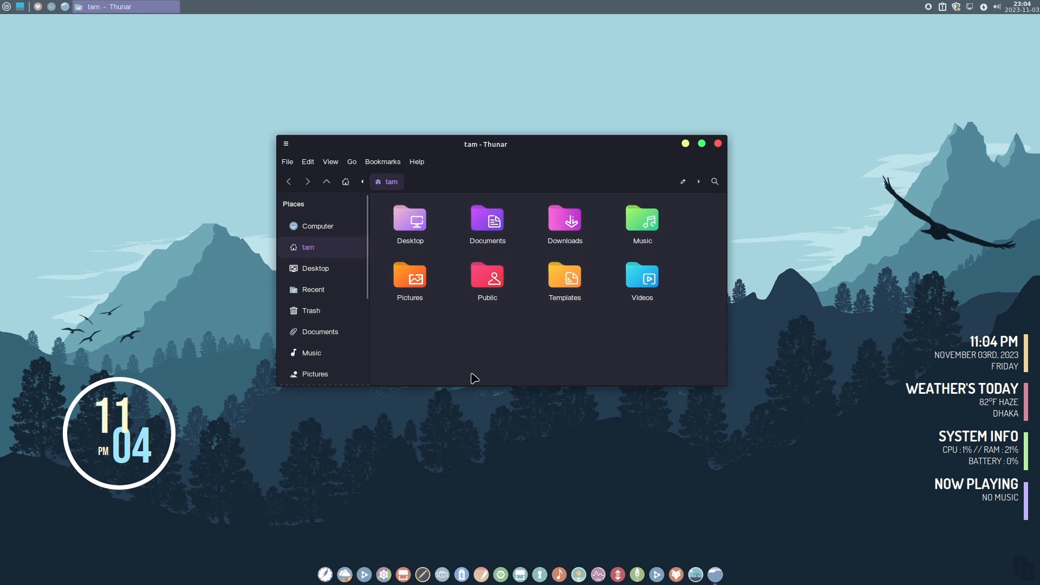
left_click(718, 144)
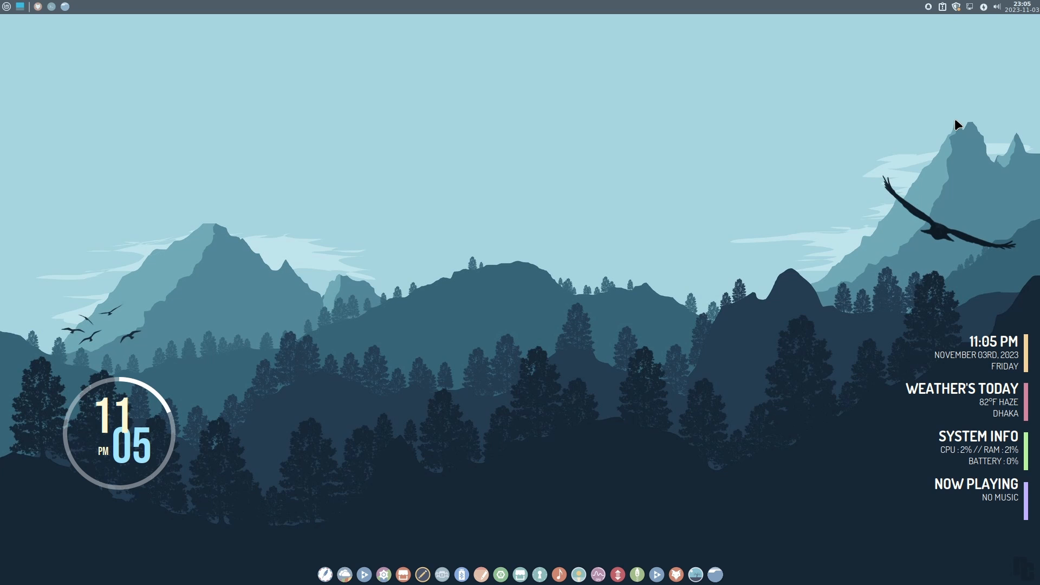
- Check the look of the panel's volume controls, clock calendar and tray icon popup
left_click(997, 6)
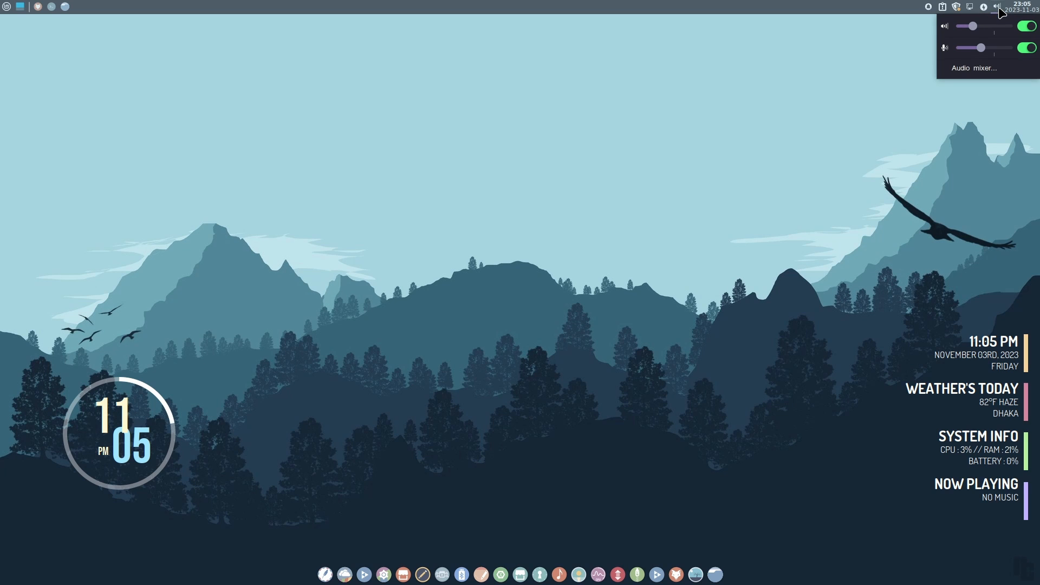
left_click(1024, 9)
left_click(1023, 9)
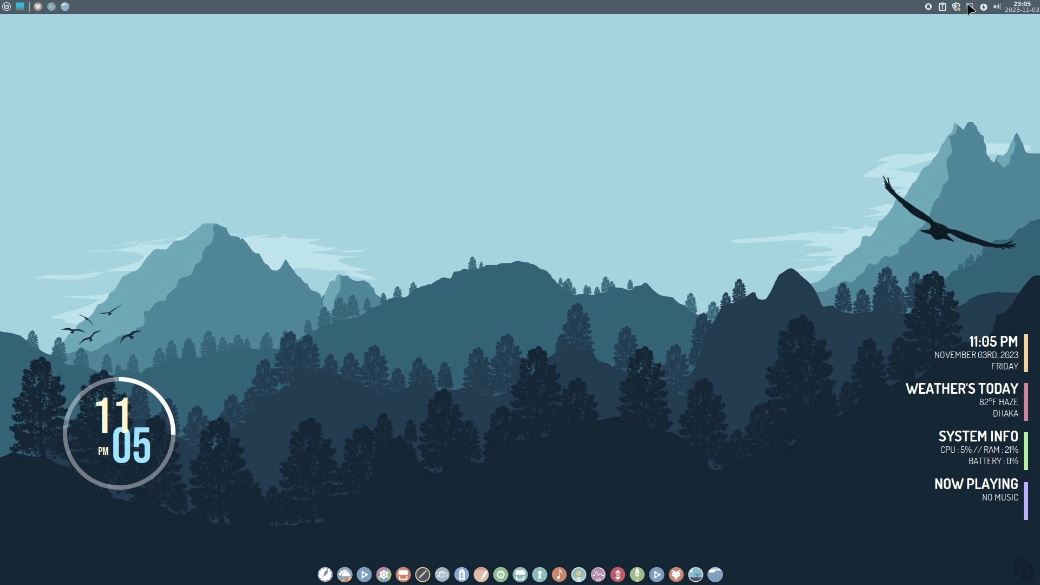
left_click(925, 6)
left_click(925, 6)
- Remove the Show Desktop item from the panel and confirm the removal
right_click(20, 6)
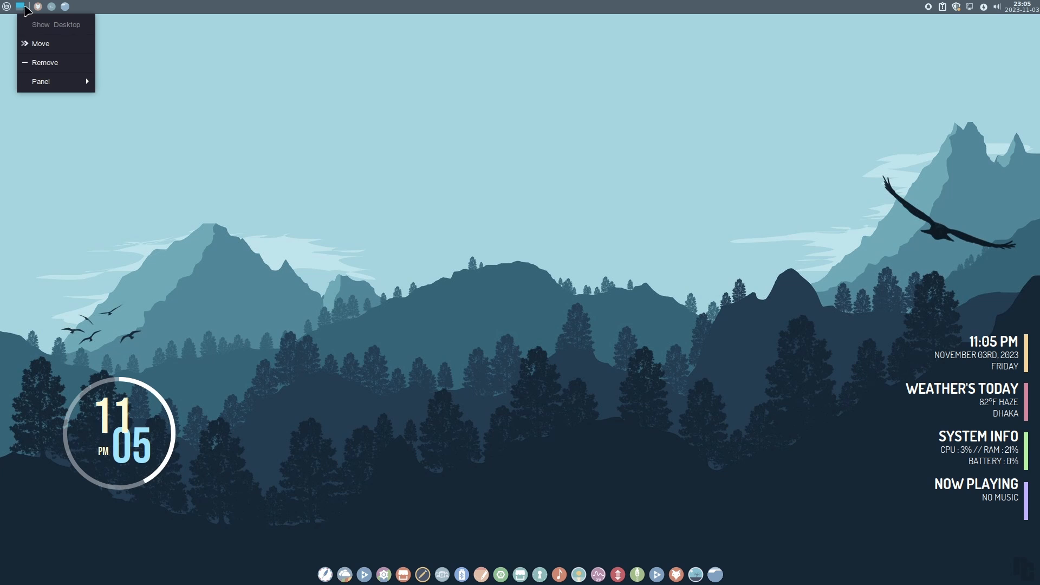
left_click(38, 63)
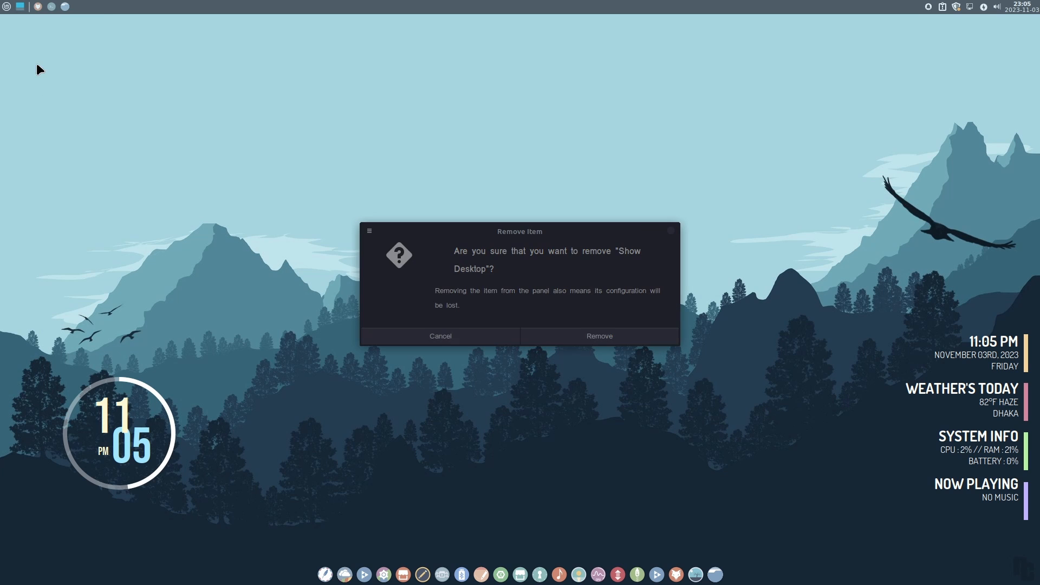
left_click(592, 341)
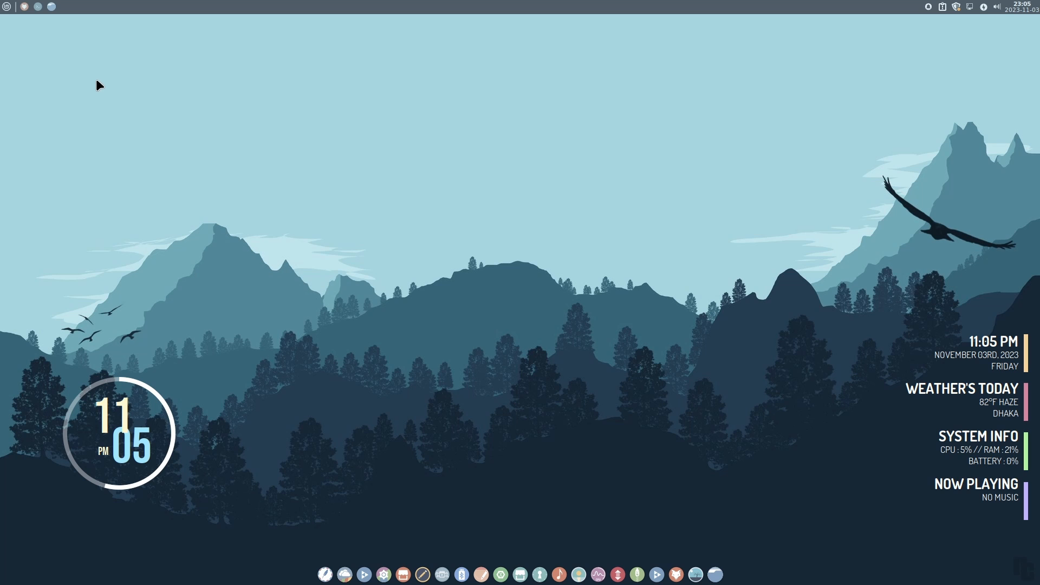
- Search the applications for "start" and open the Application Autostart list in Session and Startup
left_click(5, 7)
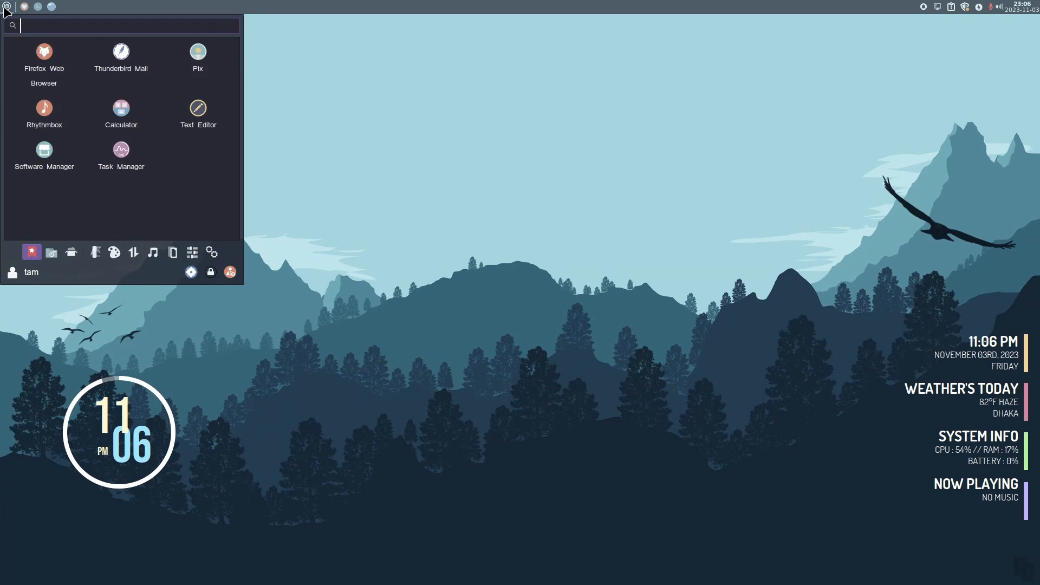
type("start")
left_click(60, 67)
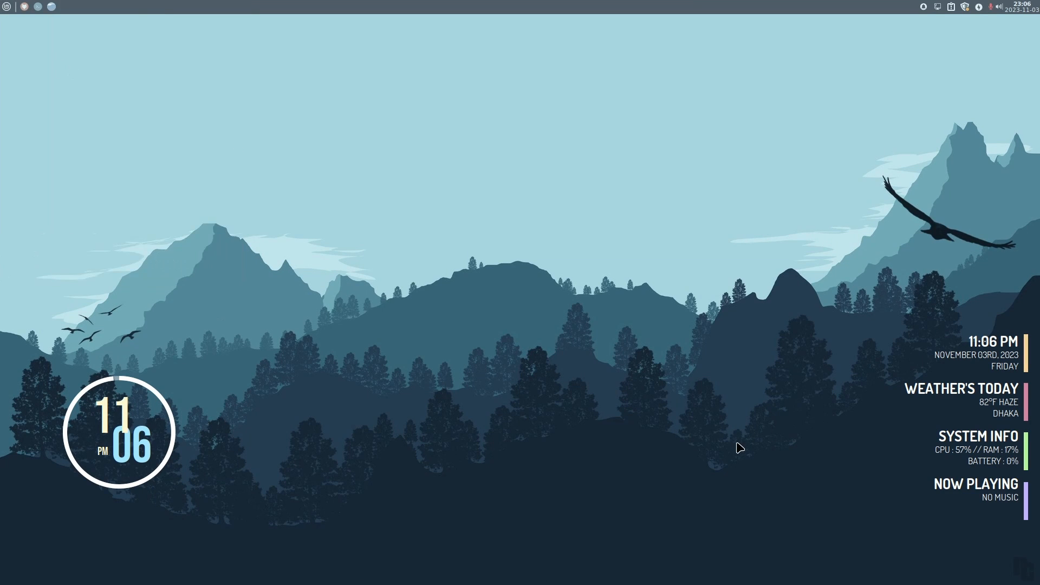
left_click(443, 174)
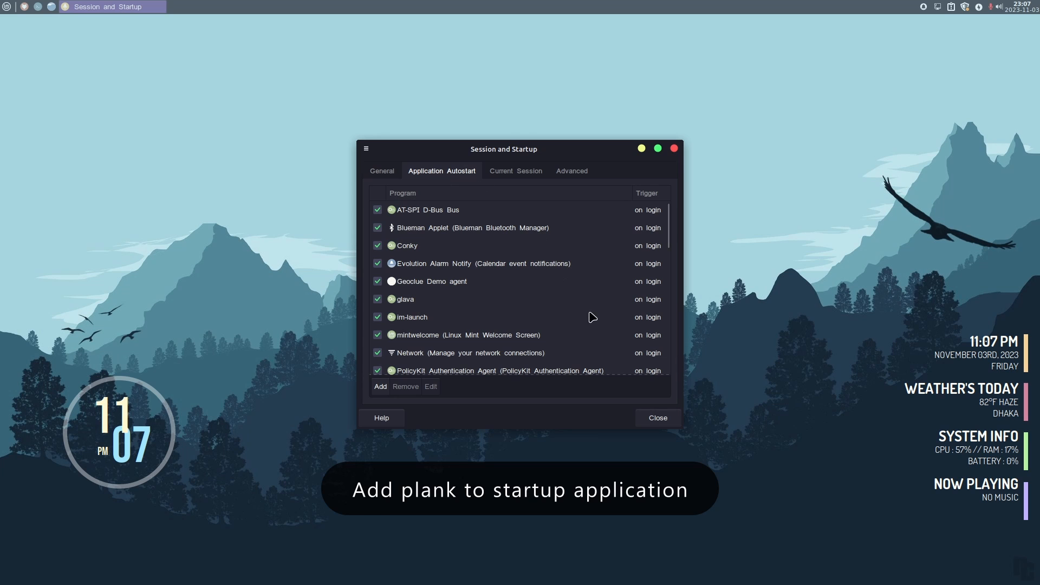
- Add an autostart entry named plank with the command plank, triggered on login, and close Session and Startup
scroll(592, 317, "down", 10)
scroll(592, 318, "up", 10)
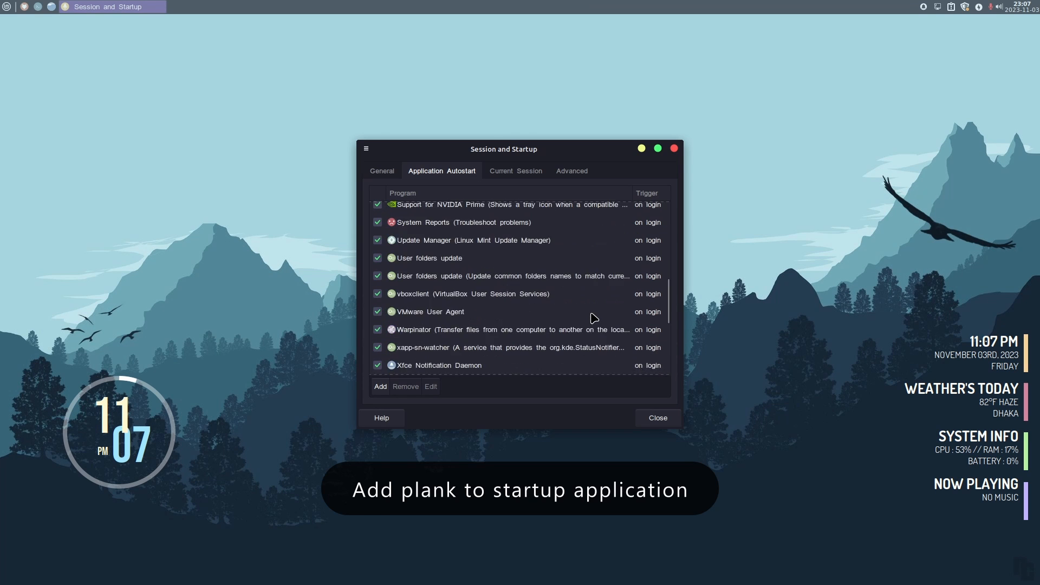
left_click(381, 386)
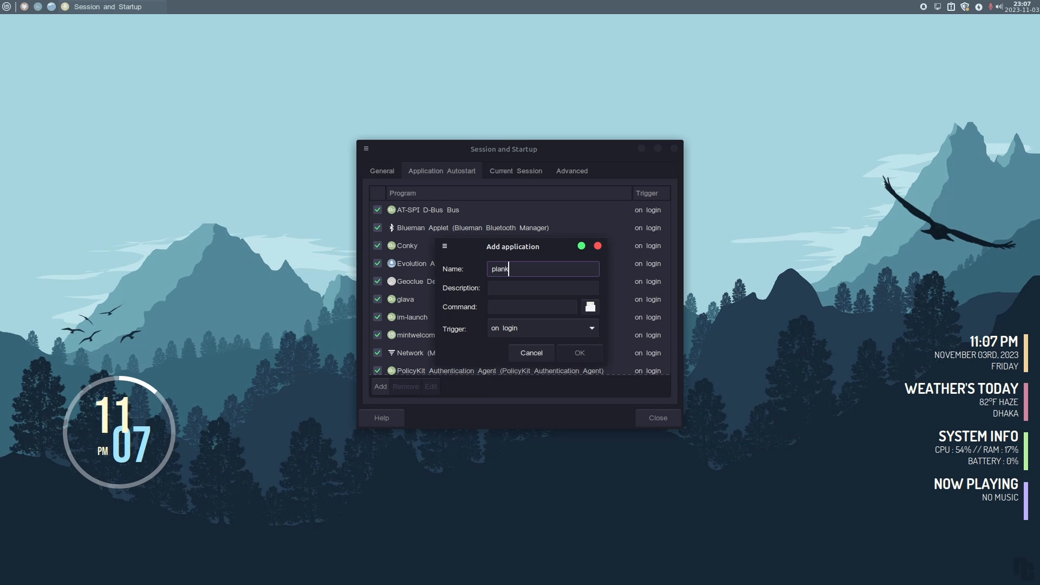
left_click(527, 307)
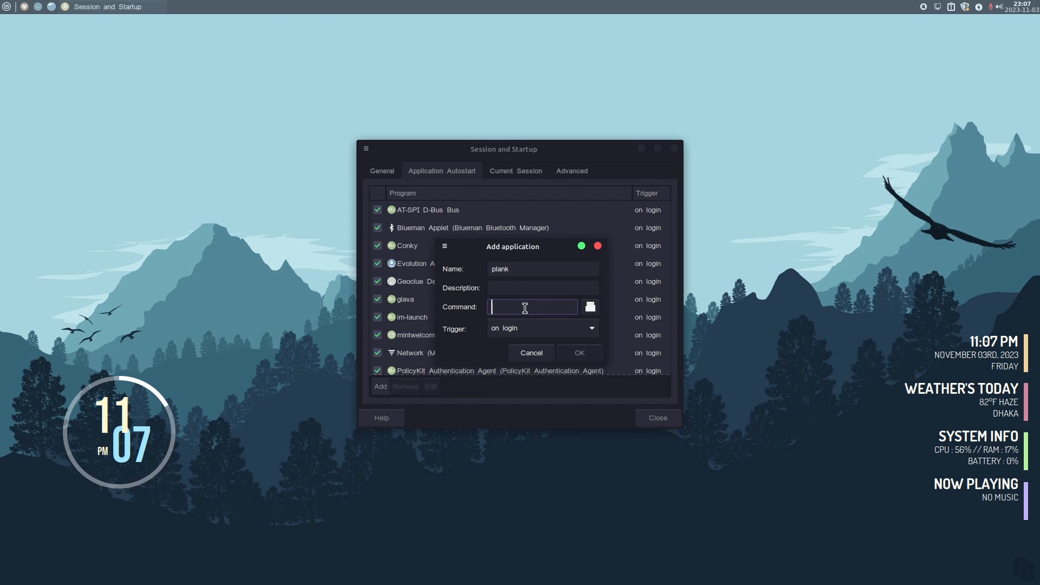
type("plank")
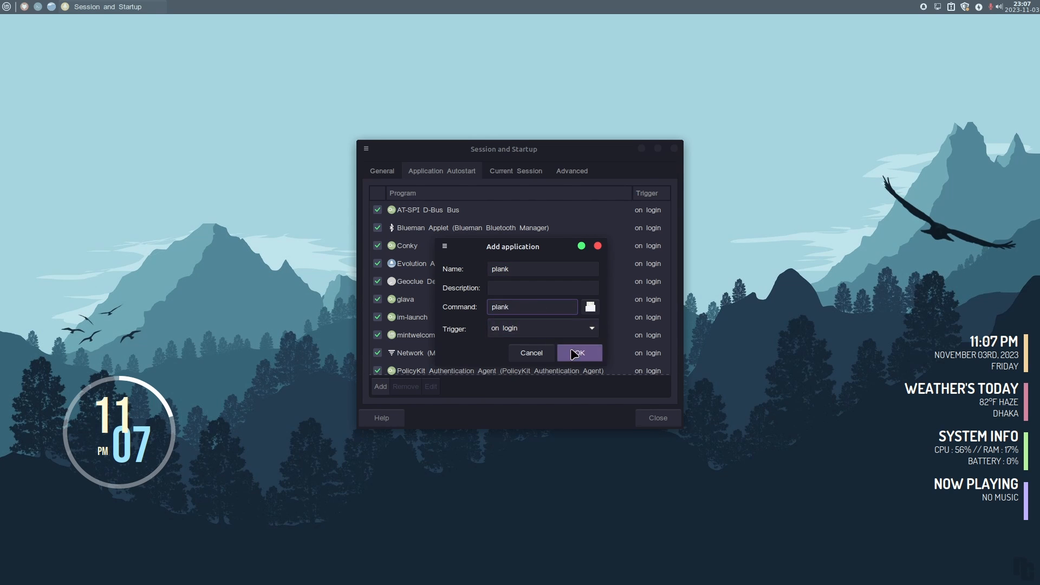
left_click(579, 353)
scroll(646, 242, "down", 5)
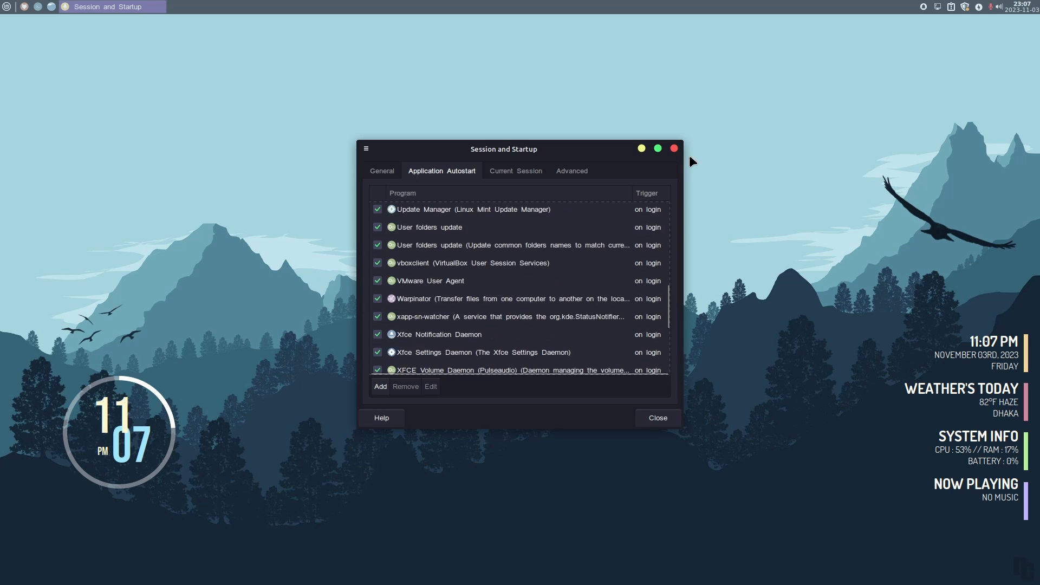
left_click(674, 148)
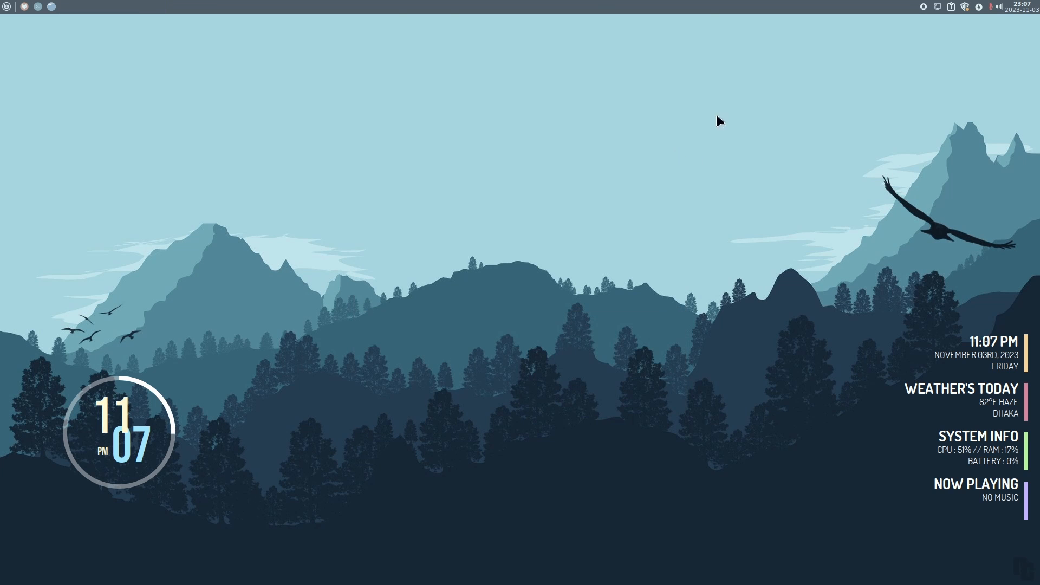
- Restart the computer from the applications menu's session options
left_click(8, 7)
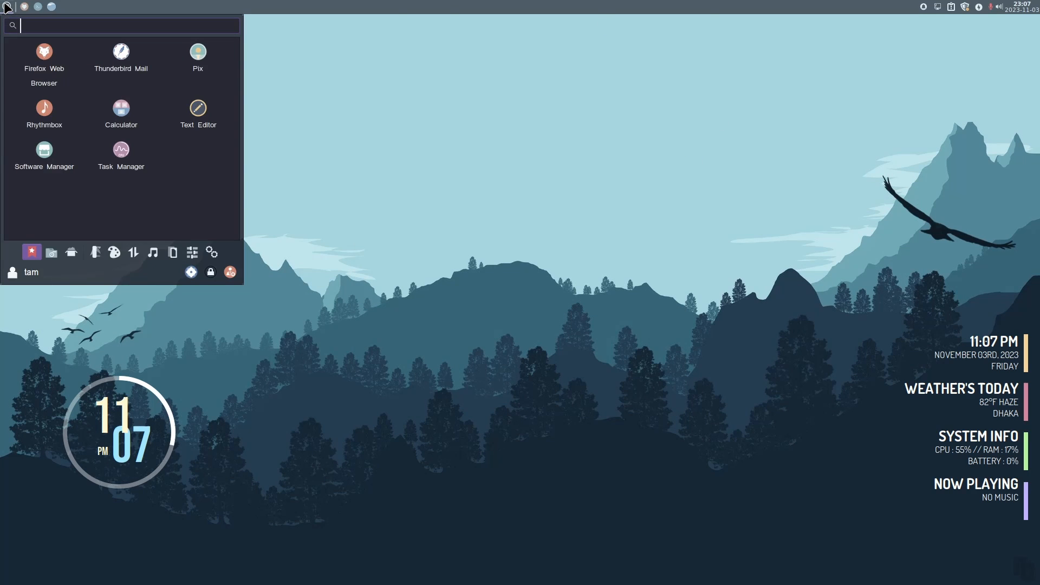
left_click(230, 272)
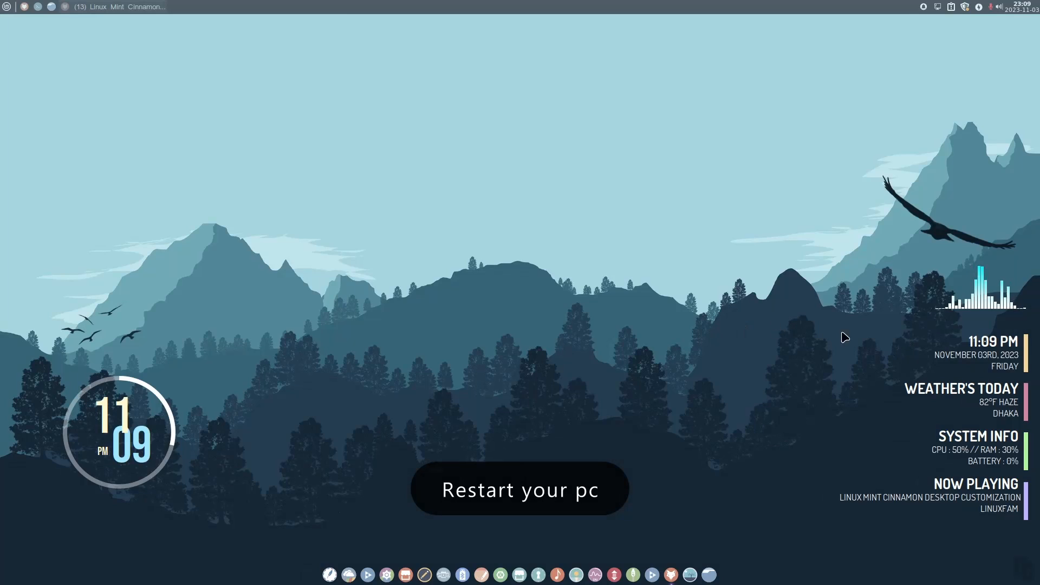
- View the clock's calendar on the panel and raise the output volume while music plays
left_click(1034, 10)
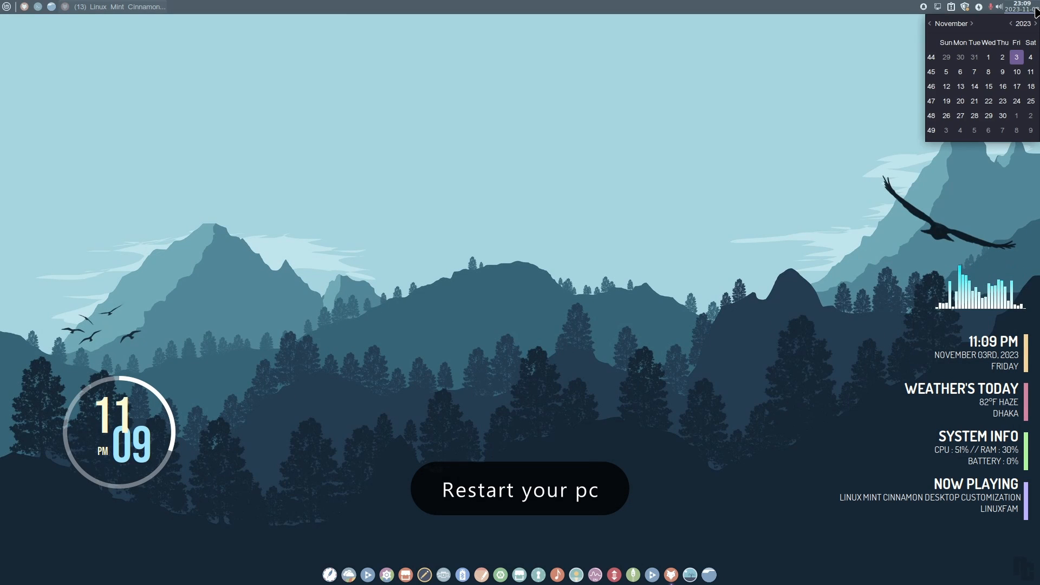
left_click(1034, 10)
left_click(999, 7)
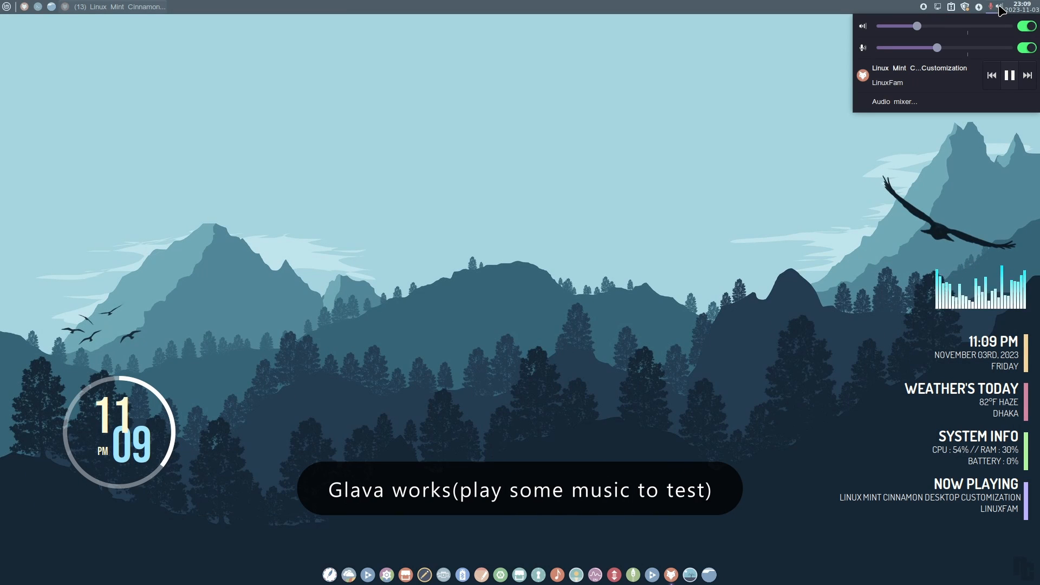
left_click(938, 26)
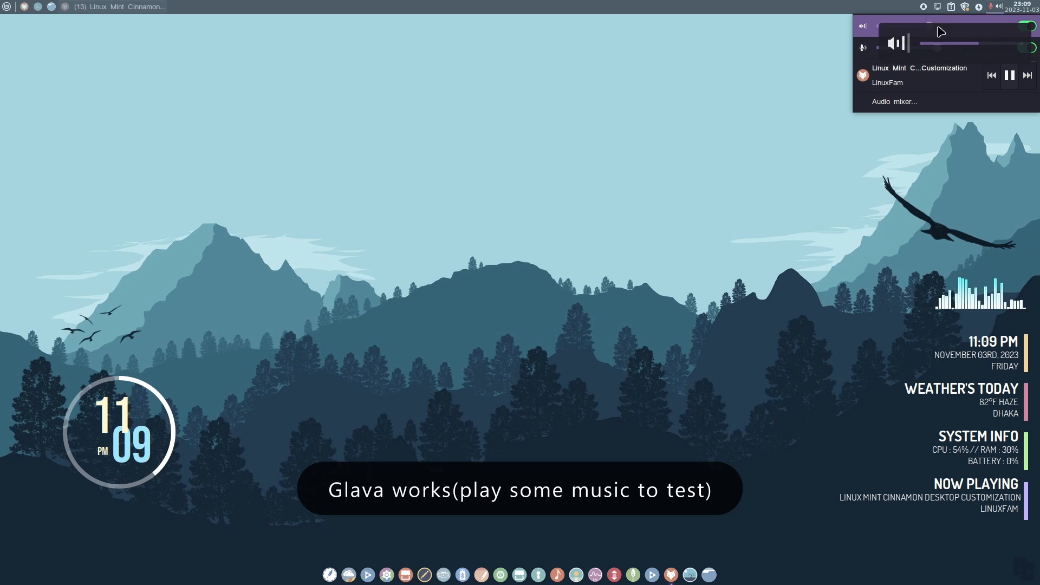
left_click(822, 64)
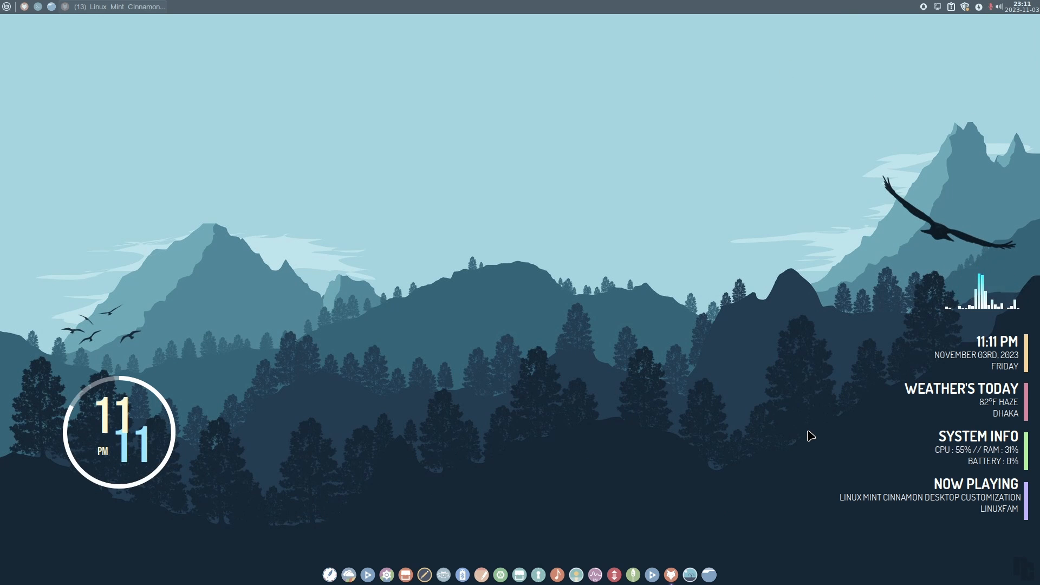
- Open the icon options in Desktop Settings and switch "Show icons on primary display" on and back off
right_click(807, 432)
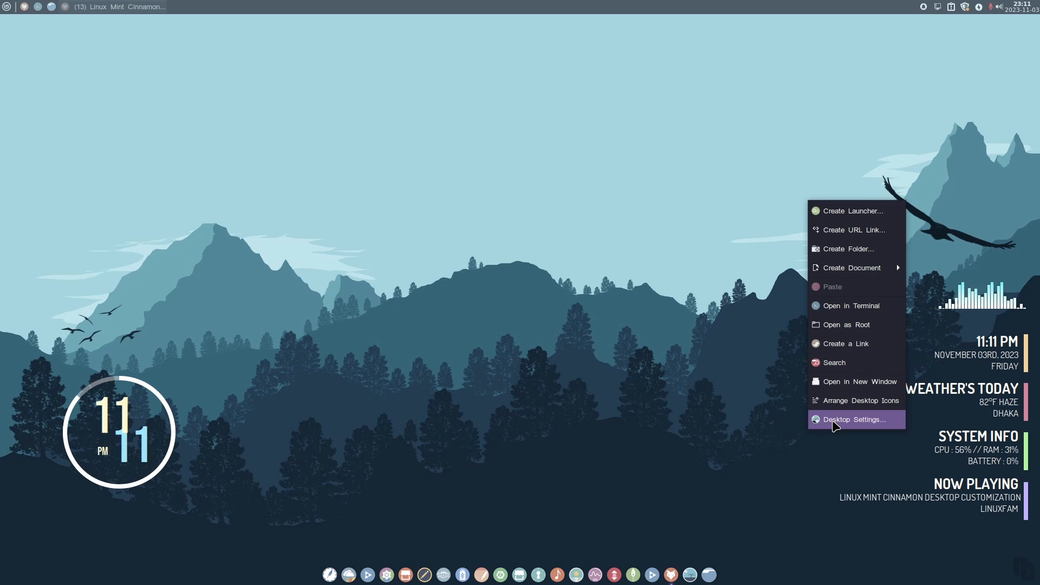
left_click(829, 421)
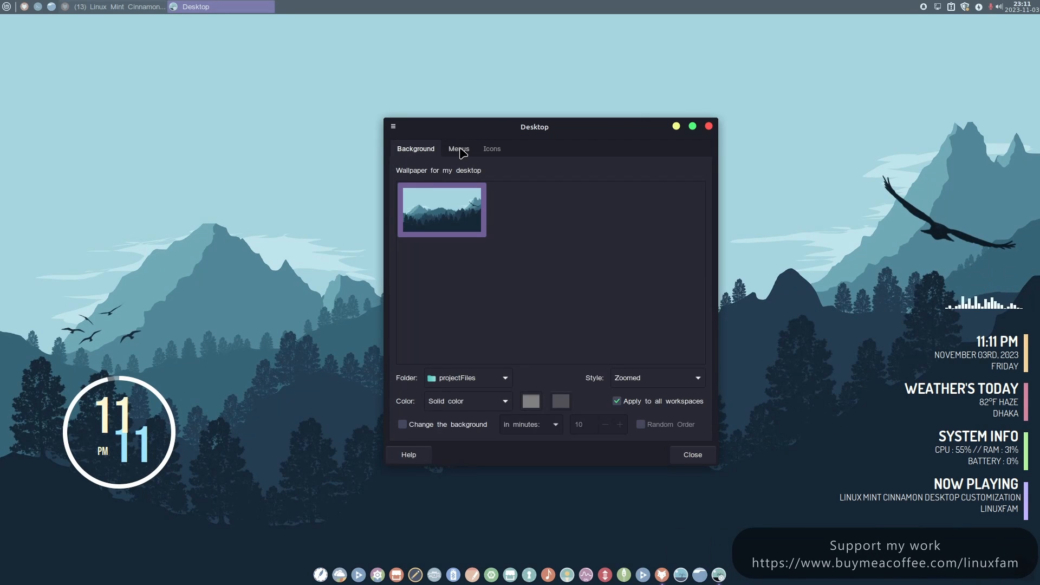
left_click(492, 149)
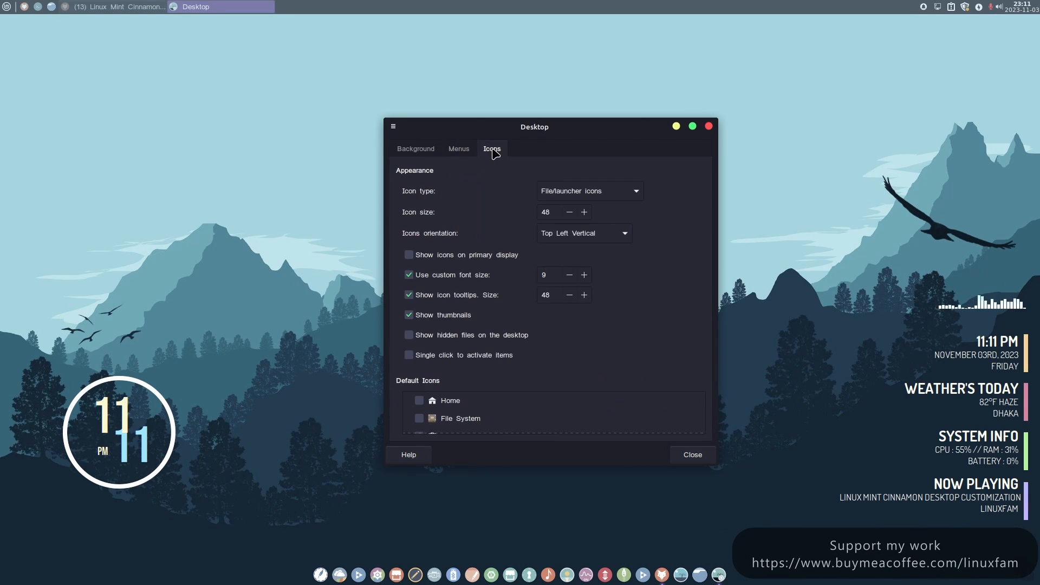
left_click(410, 255)
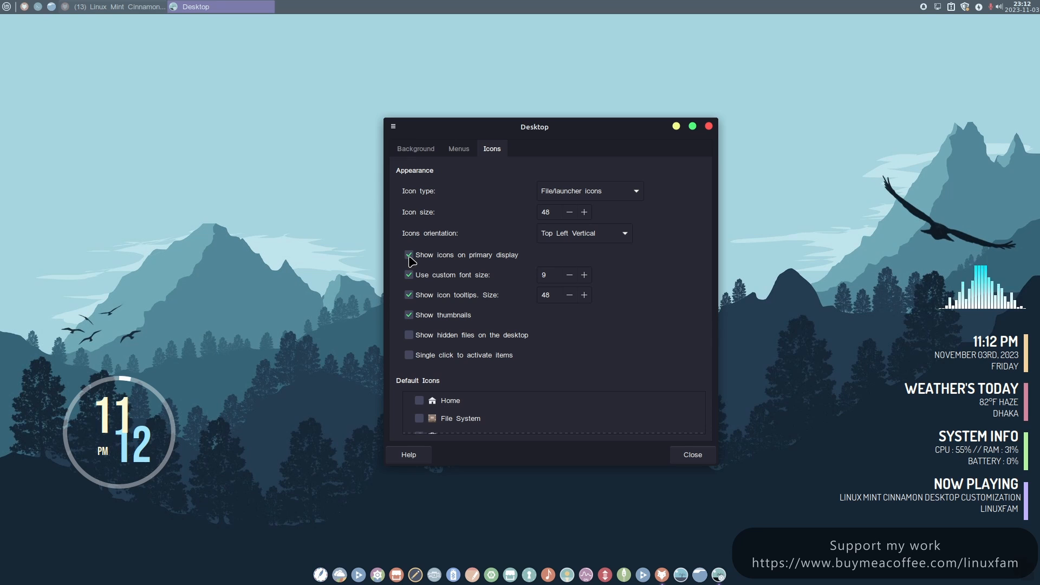
left_click(410, 259)
- Enable the Home, Trash and Removable Devices default icons on the desktop
scroll(449, 419, "down", 2)
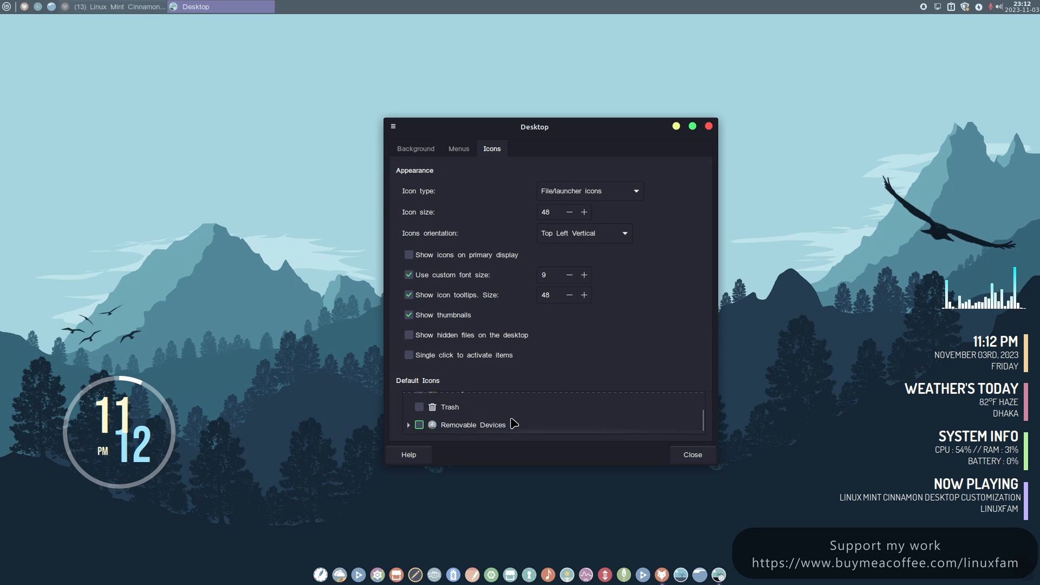
scroll(439, 420, "up", 2)
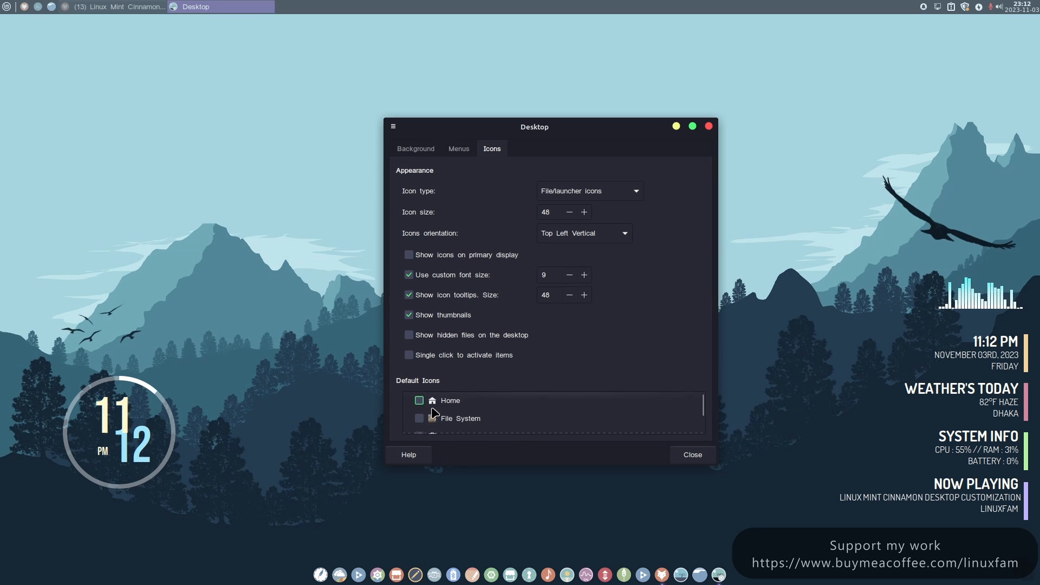
left_click(419, 402)
scroll(420, 414, "down", 1)
left_click(419, 420)
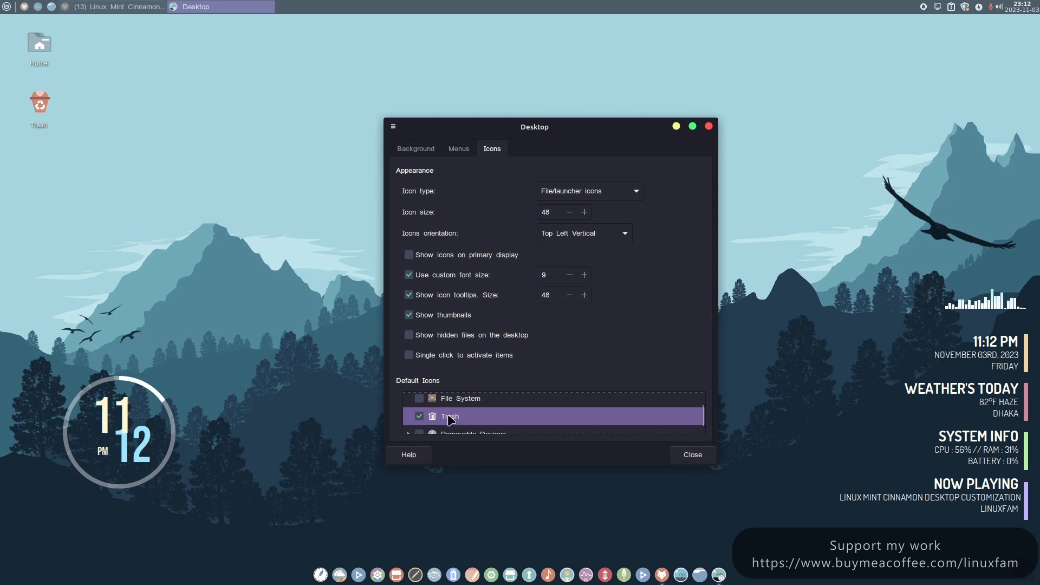
scroll(433, 421, "down", 1)
left_click(419, 425)
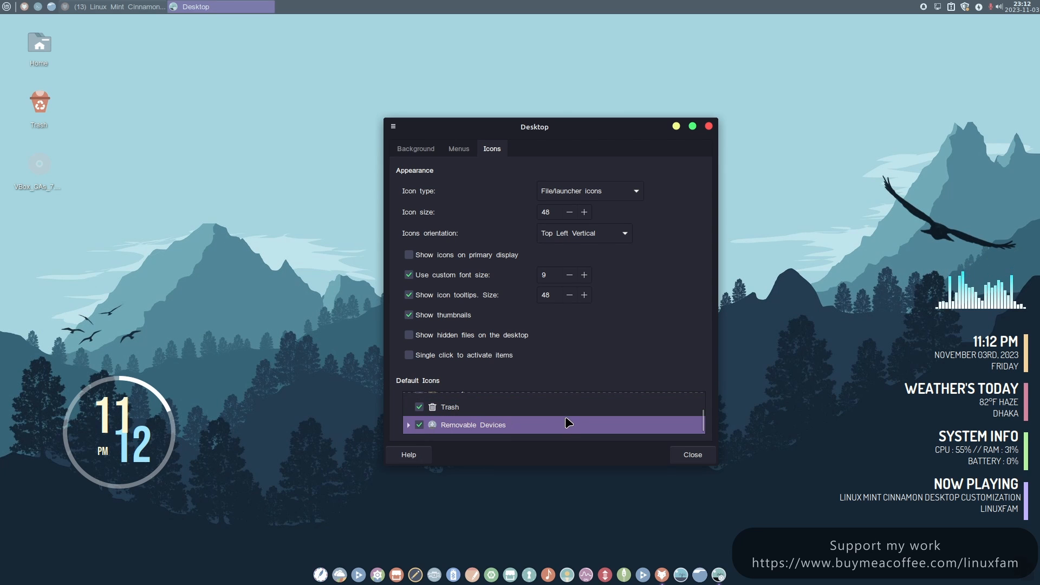
scroll(569, 432, "up", 3)
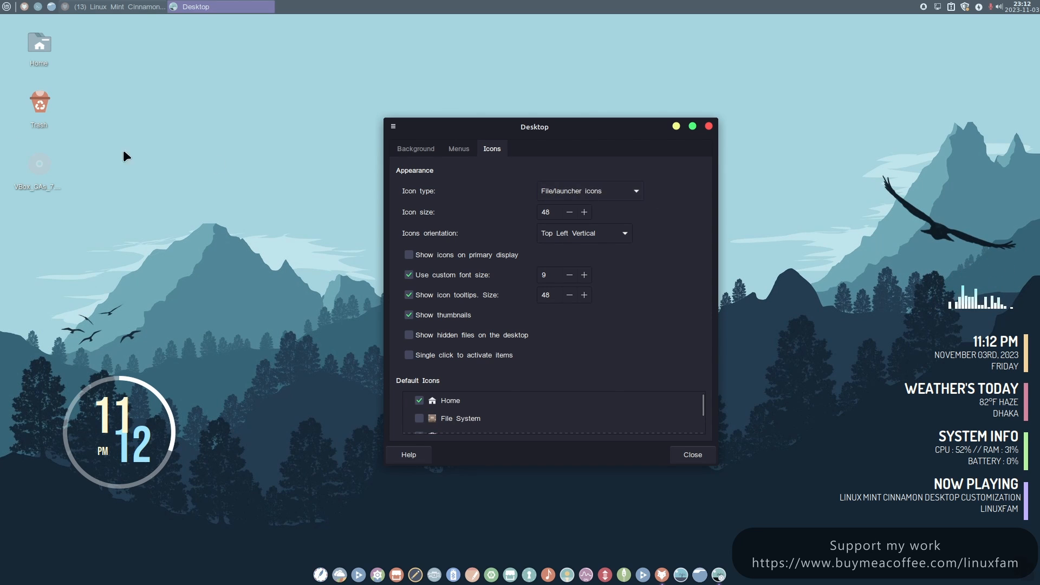
- Move the Home, Trash and VBox_GAs disc icons into a column beside the circular clock widget, and close the Desktop settings
left_click_drag(39, 47, 18, 381)
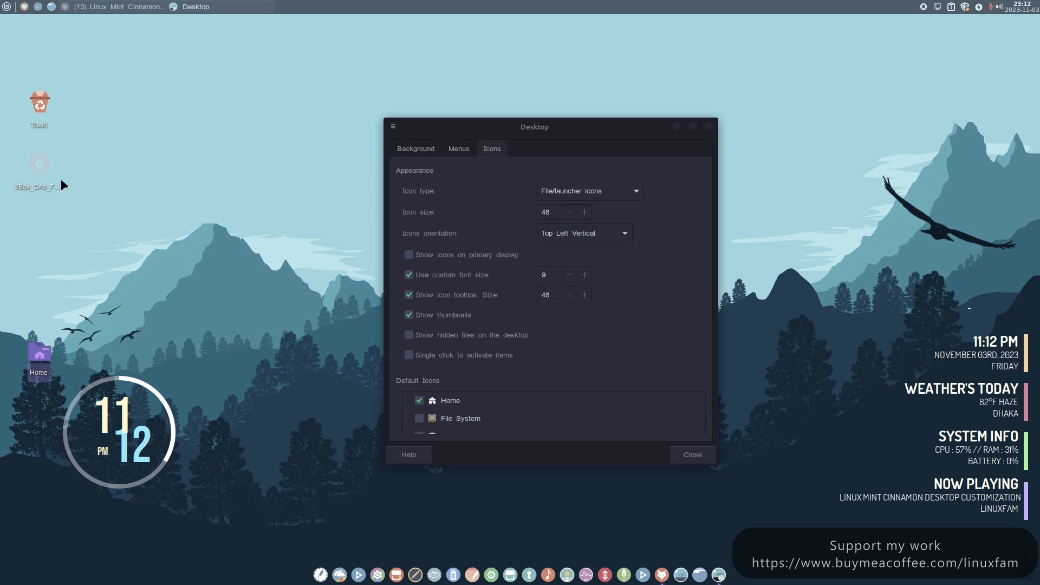
left_click_drag(39, 103, 31, 428)
left_click_drag(39, 164, 62, 490)
left_click(210, 372)
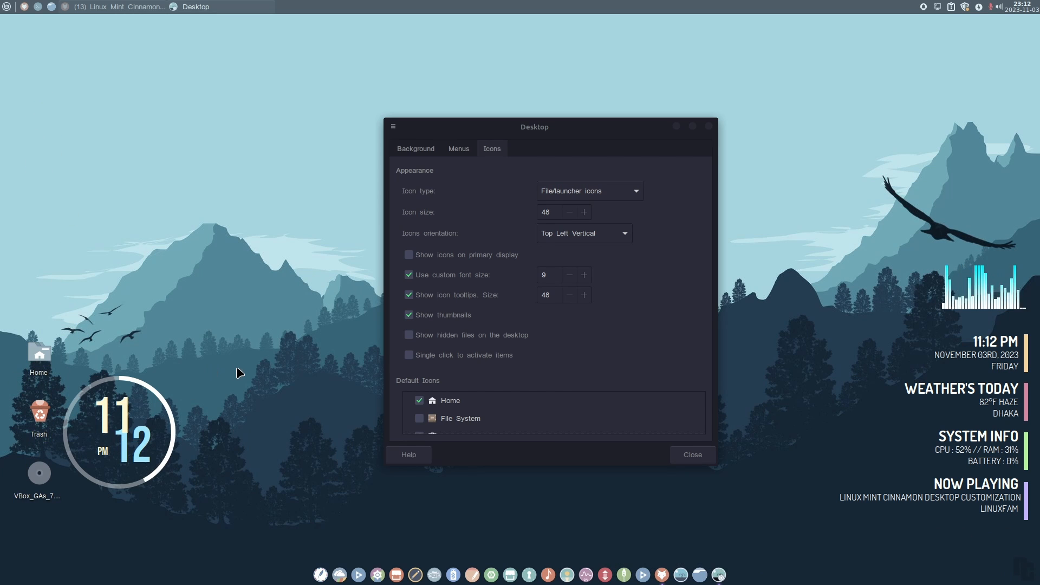
left_click(709, 126)
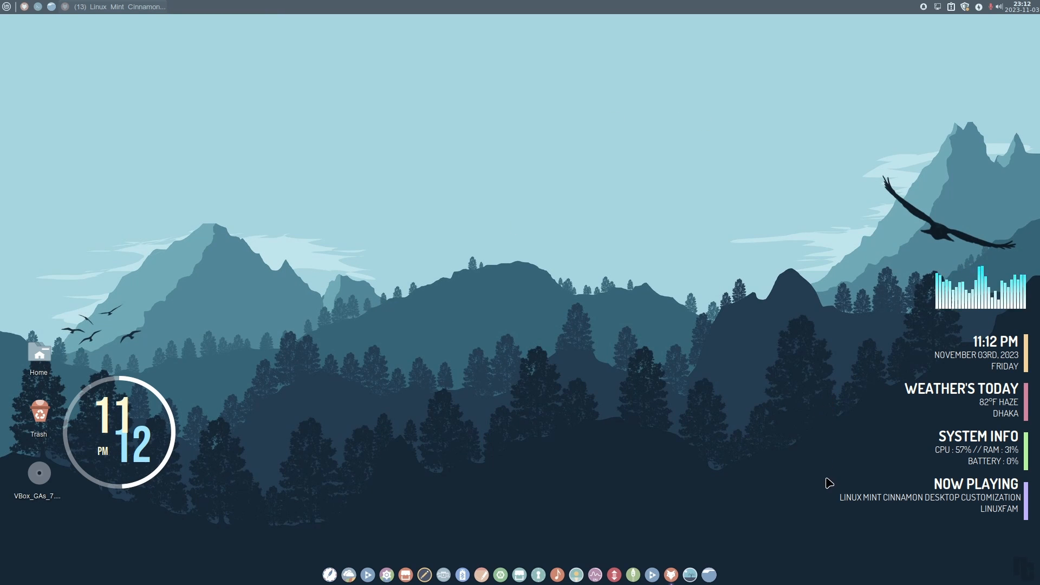